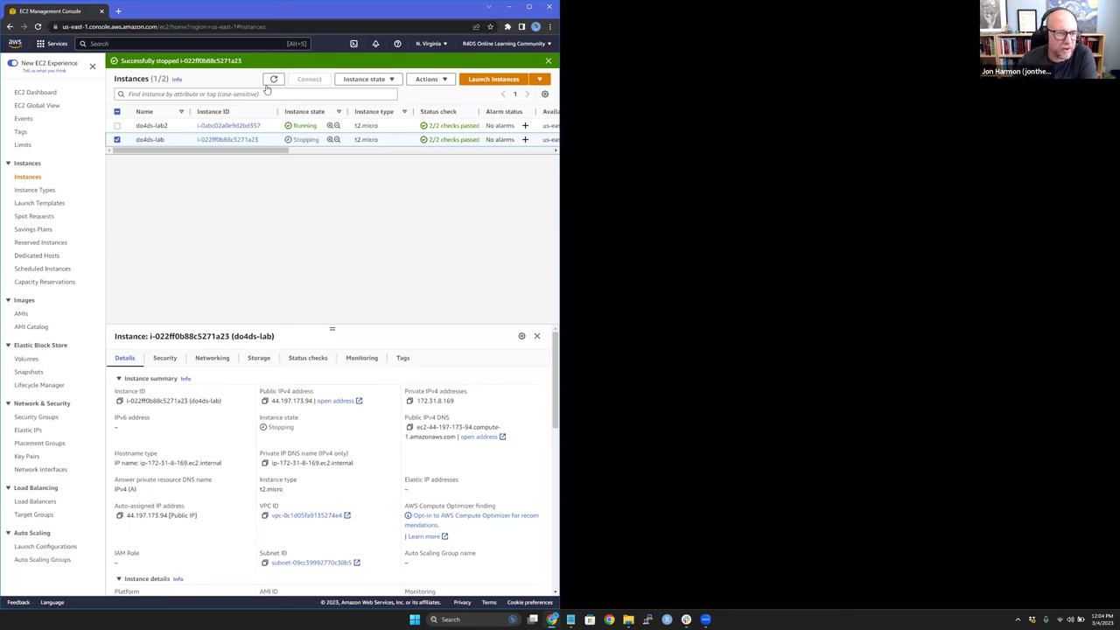
# Terminate the selected do4ds-lab instance and confirm the termination.
pyautogui.click(442, 80)
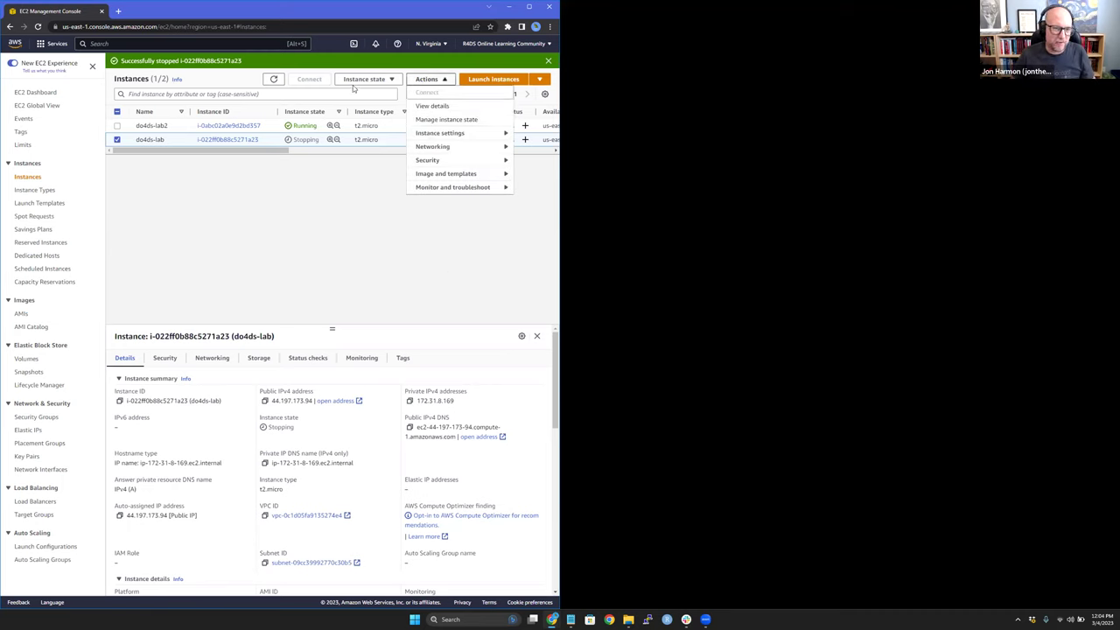
pyautogui.click(381, 80)
pyautogui.click(373, 147)
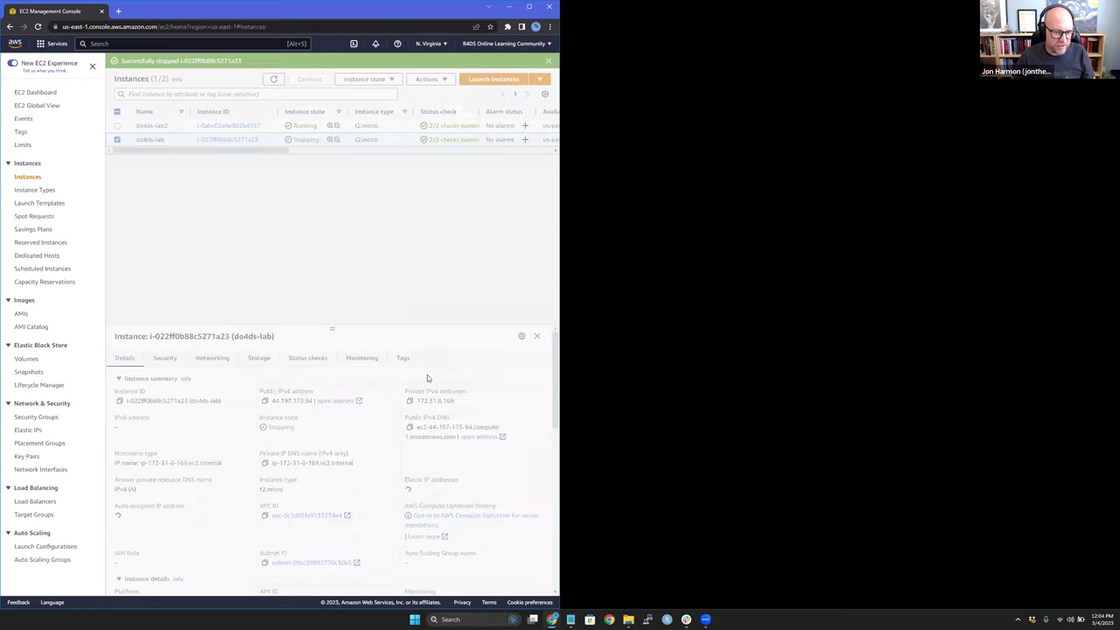
pyautogui.click(430, 387)
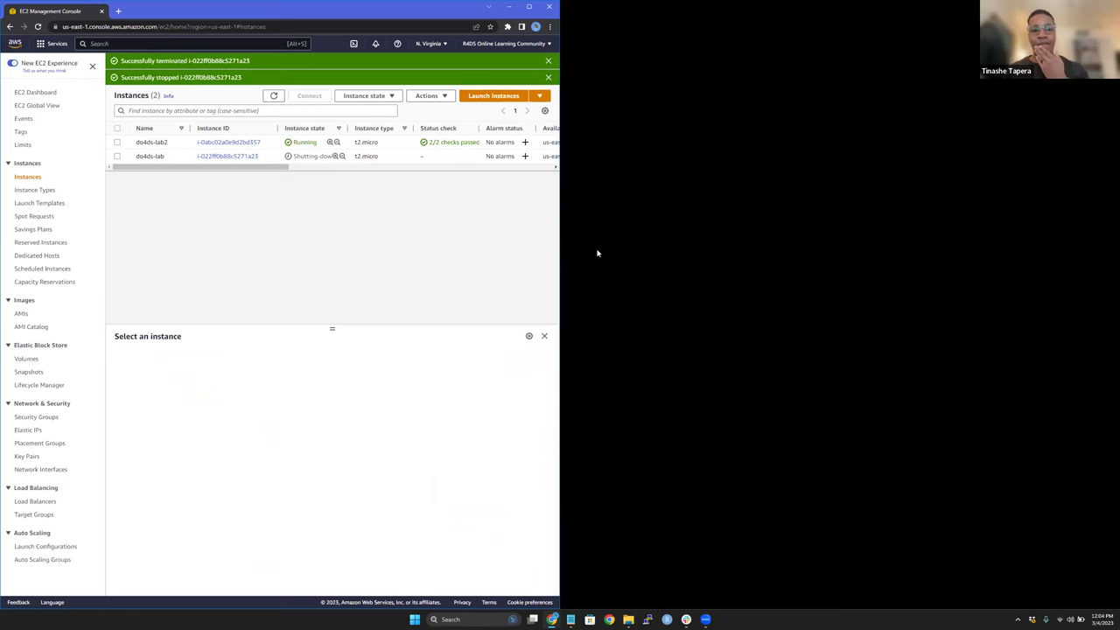
# Tile the EC2 console window side by side with the "Stand up an EC2 (chapter 10 lab review)" page.
pyautogui.moveTo(558, 620)
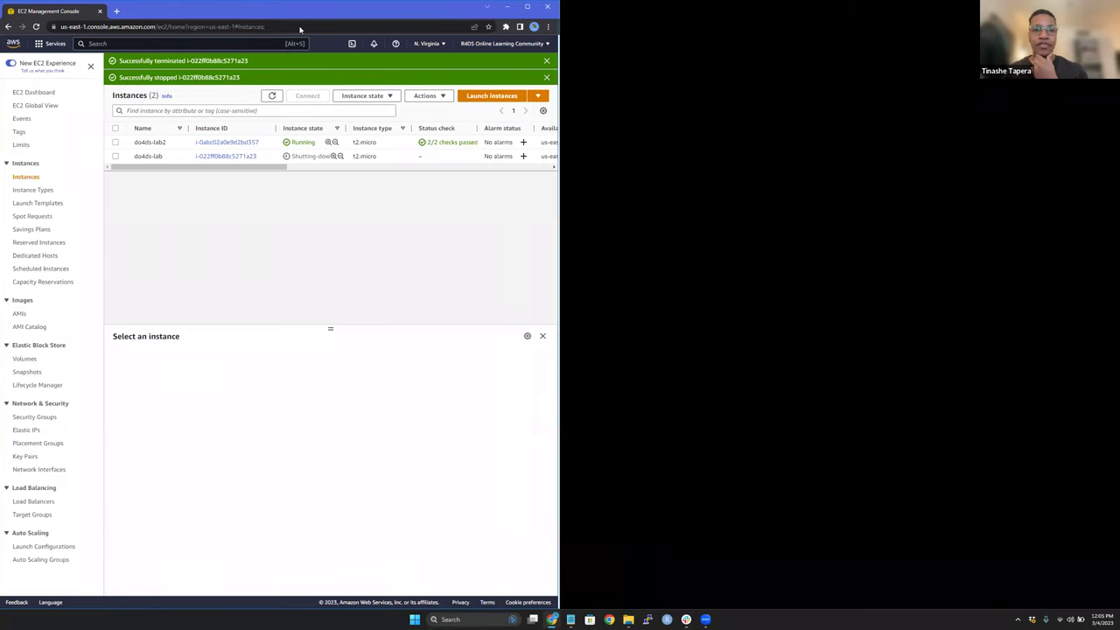
pyautogui.press('super+Left')
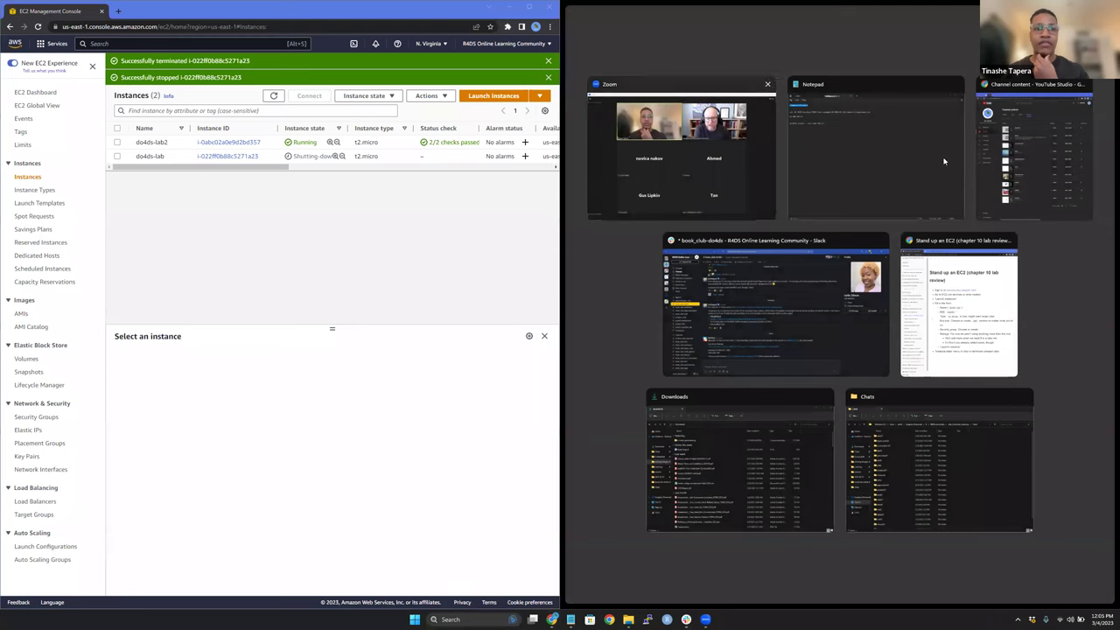
pyautogui.click(958, 303)
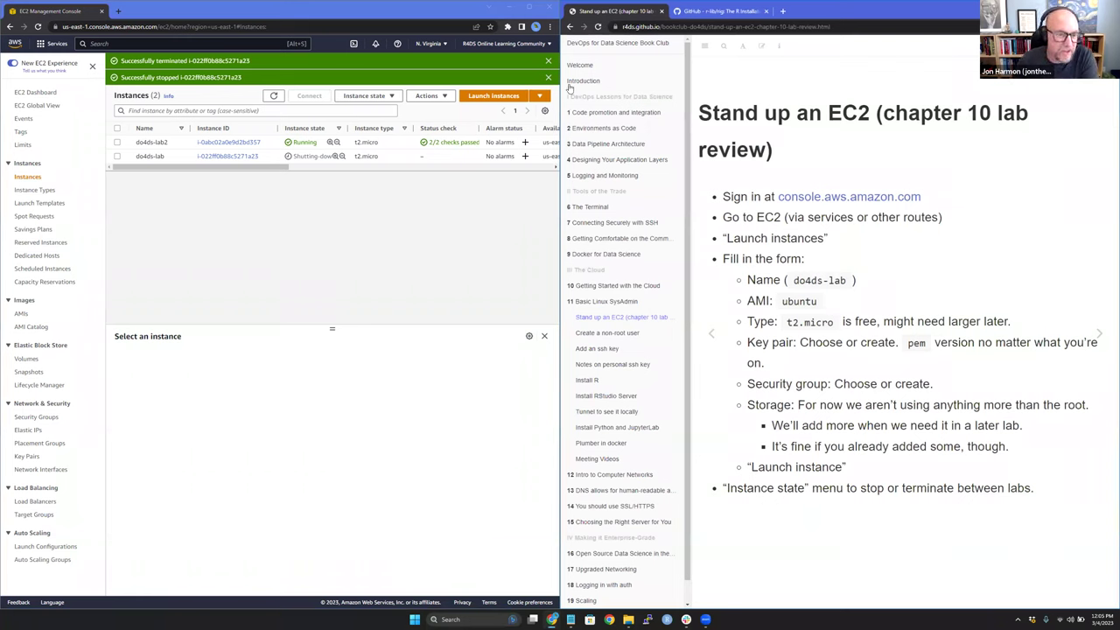
# Refresh the instances list and start launching a new instance named do4ds-lab.
pyautogui.click(273, 96)
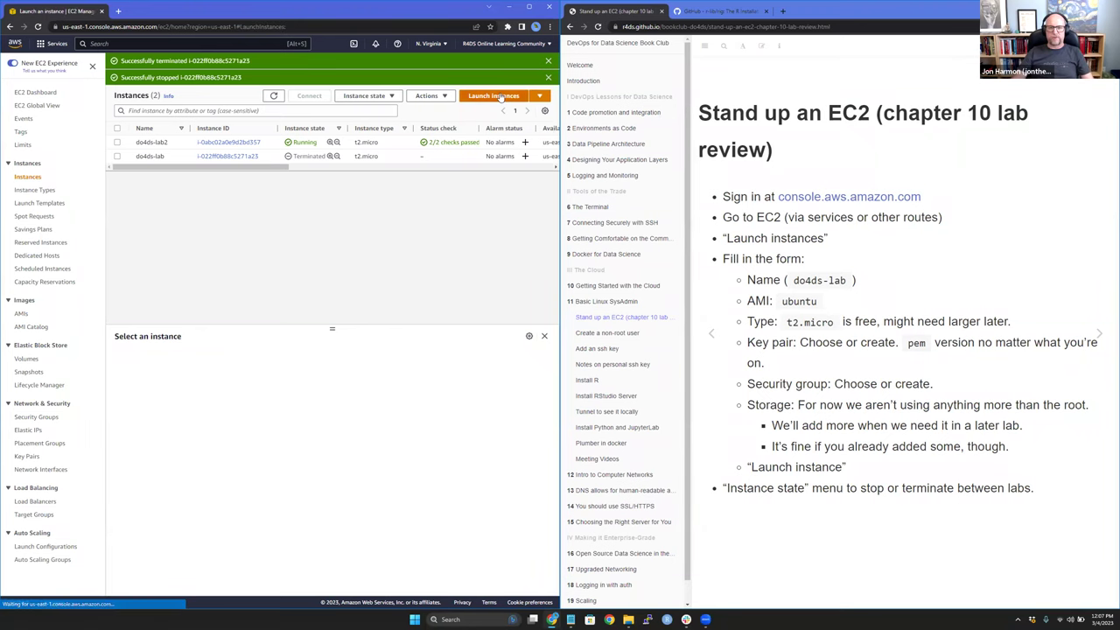
pyautogui.click(499, 96)
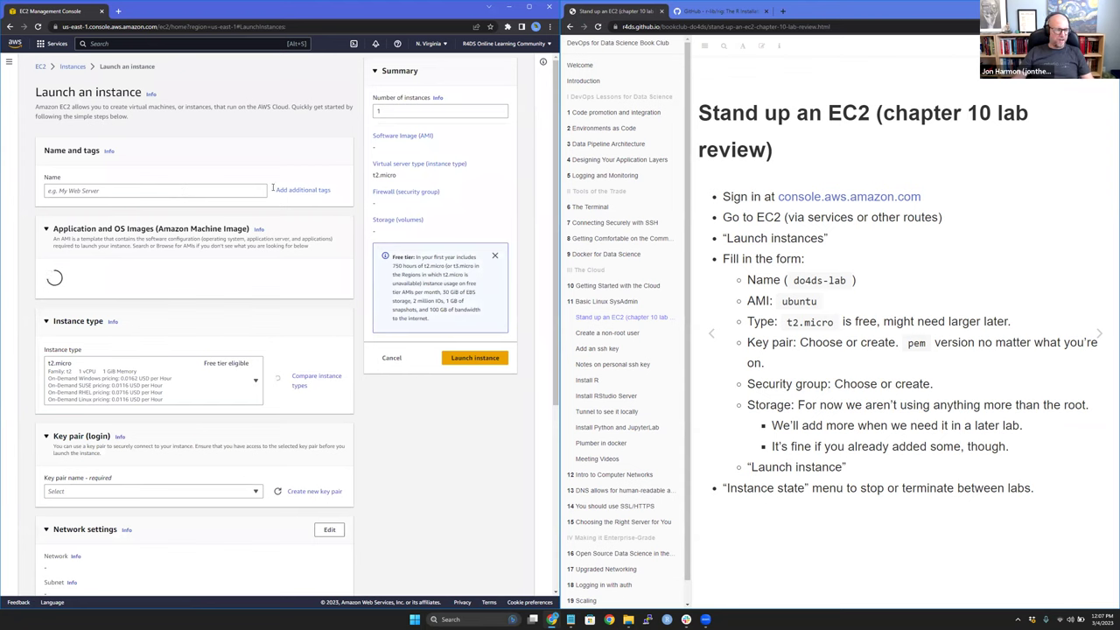
pyautogui.click(206, 191)
pyautogui.write('d')
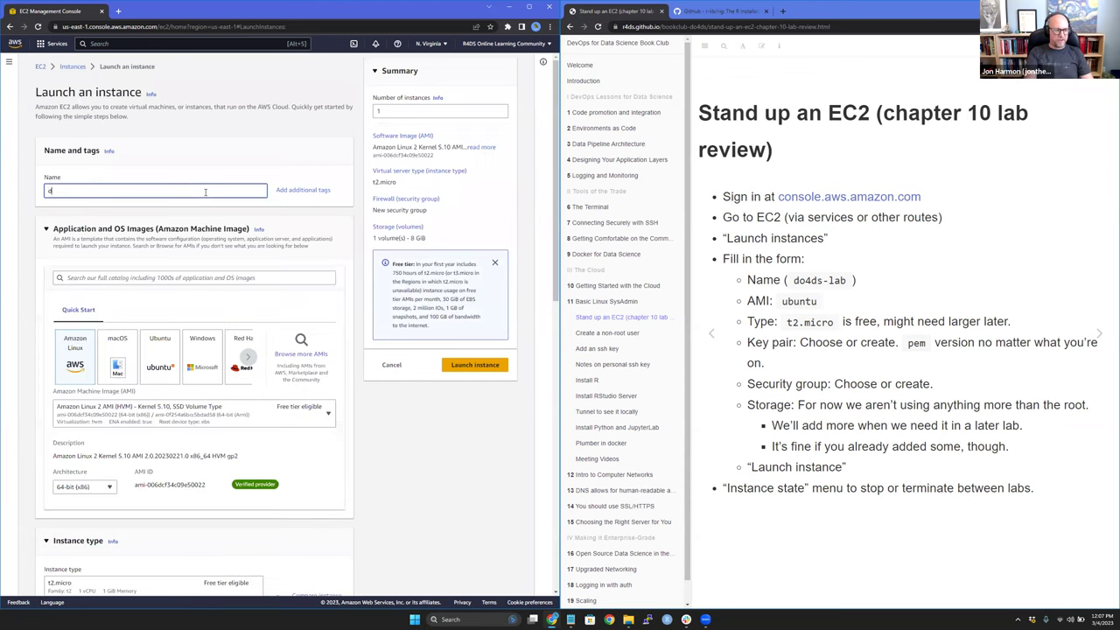
pyautogui.write('o4ds-lab')
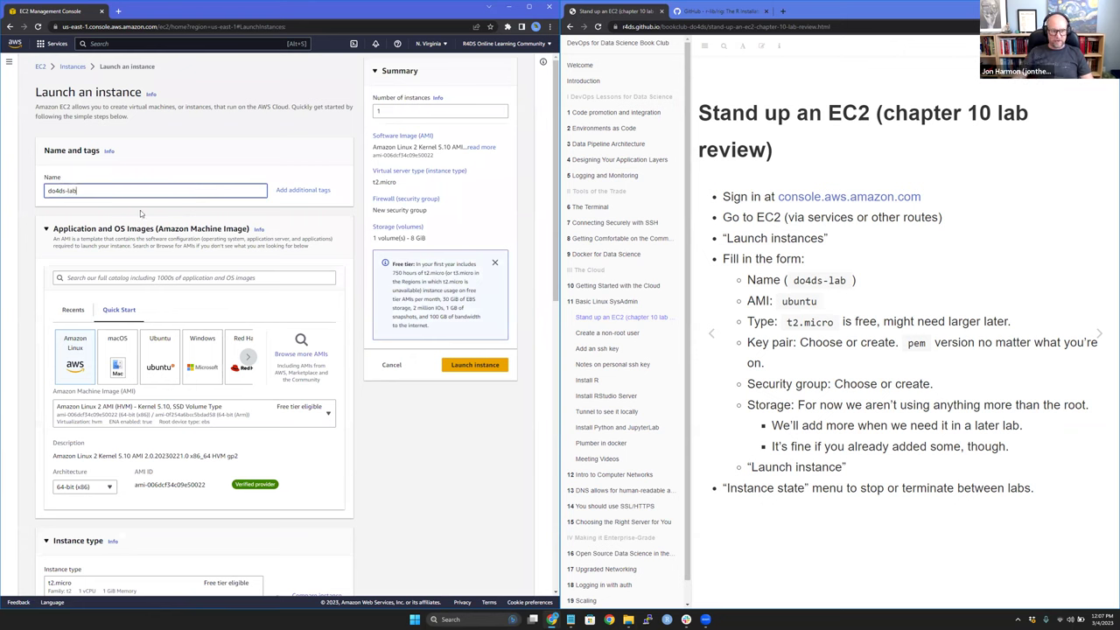
# Search the machine image catalog for ubuntu and select Ubuntu Server 22.04 LTS (HVM), SSD Volume Type, 64-bit (x86).
pyautogui.click(152, 277)
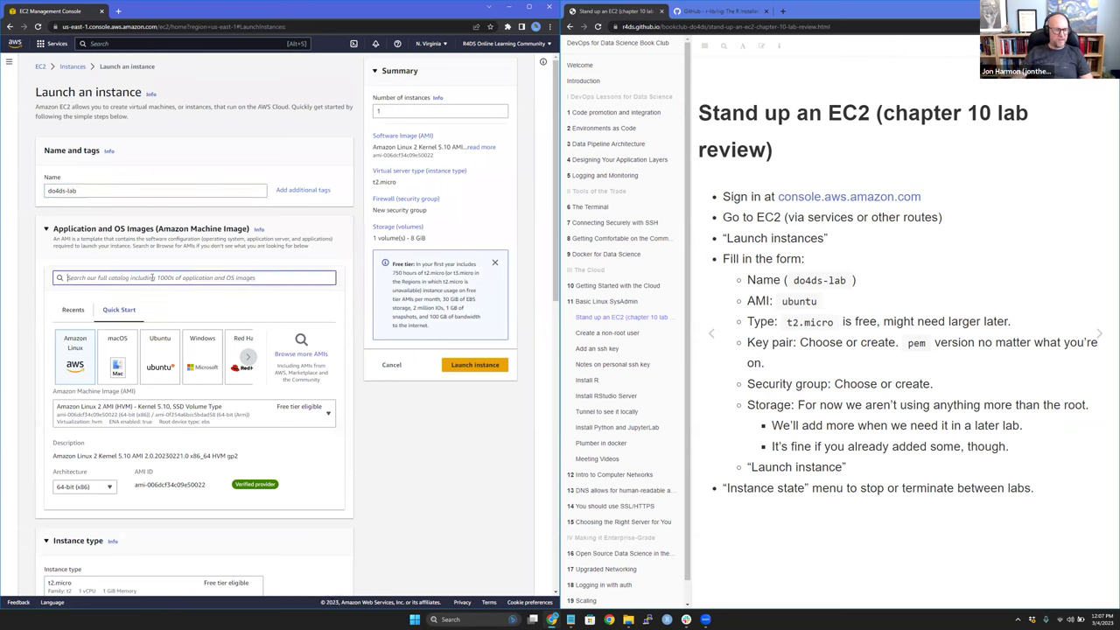
pyautogui.write('ubuntu')
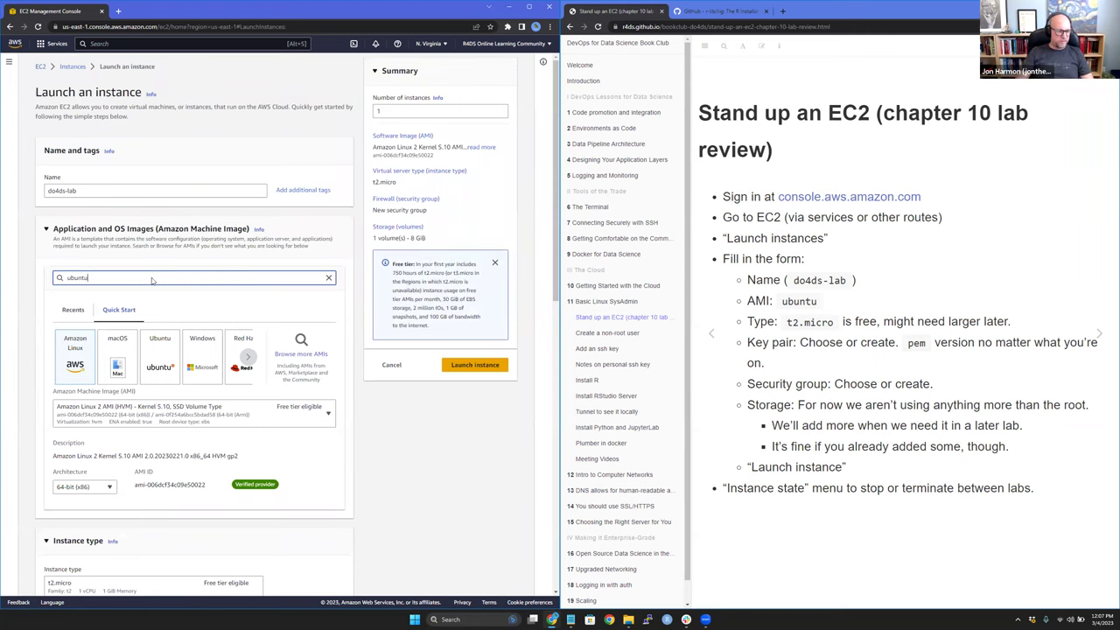
pyautogui.press('Return')
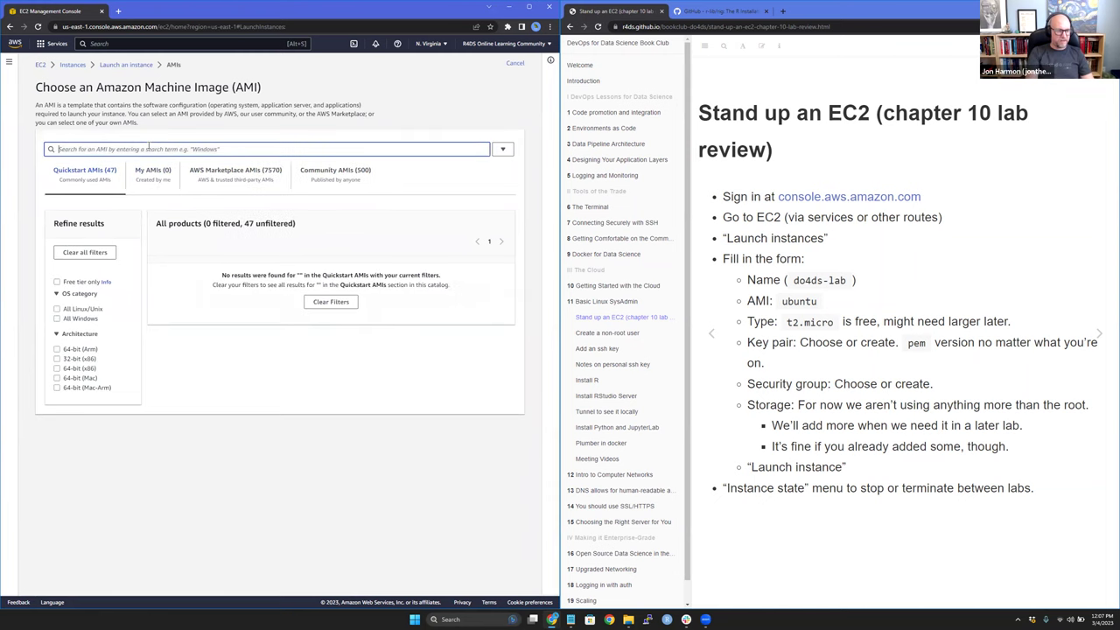
pyautogui.write('ubuntu')
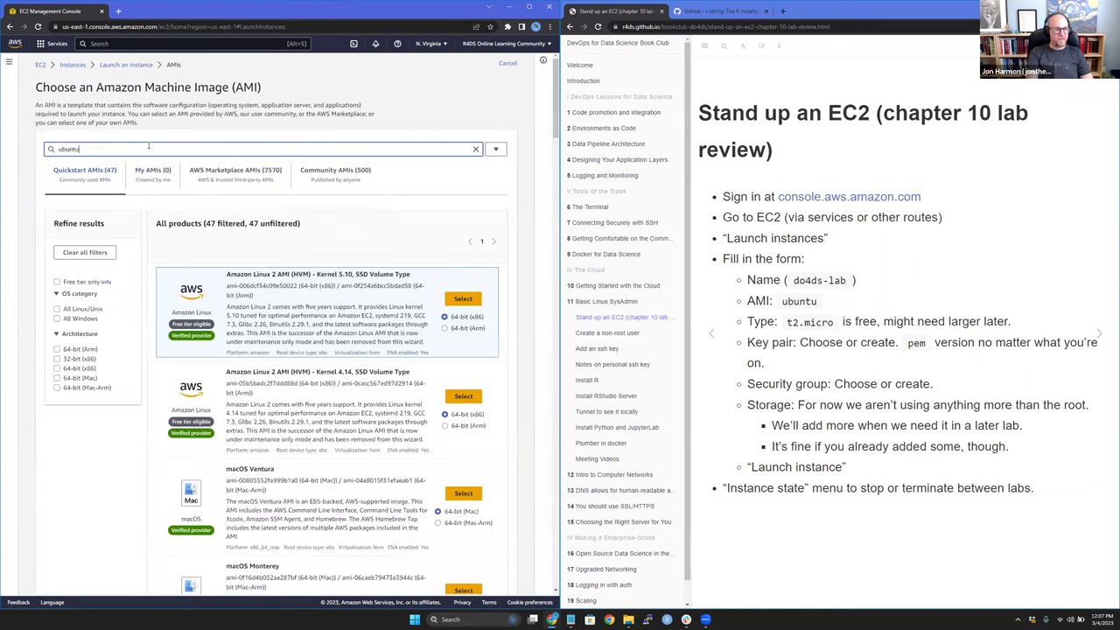
pyautogui.press('Return')
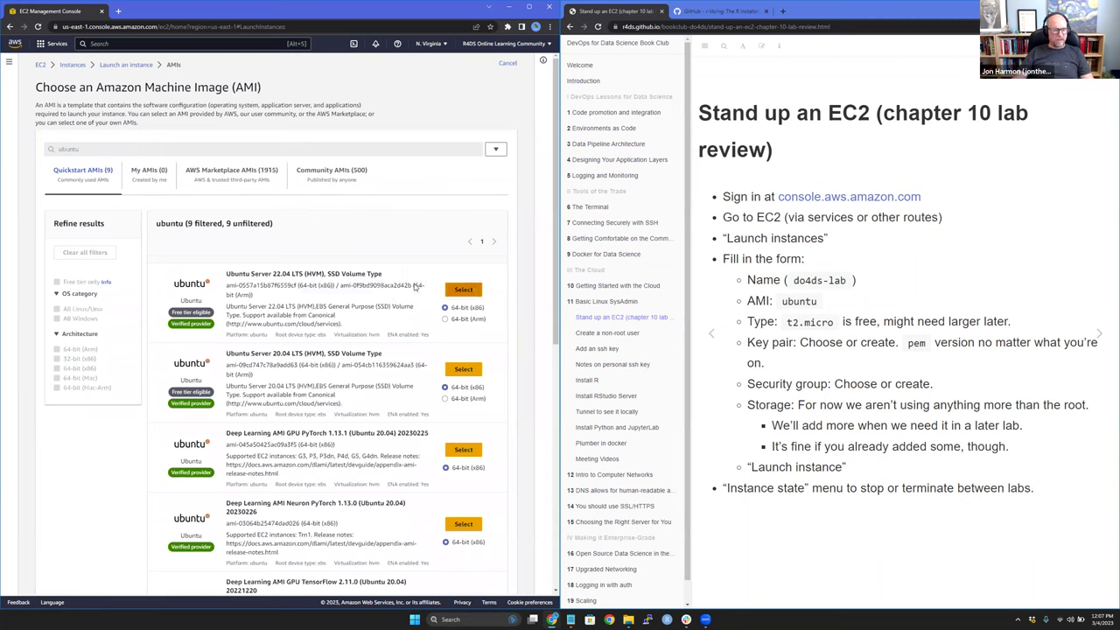
pyautogui.doubleClick(283, 274)
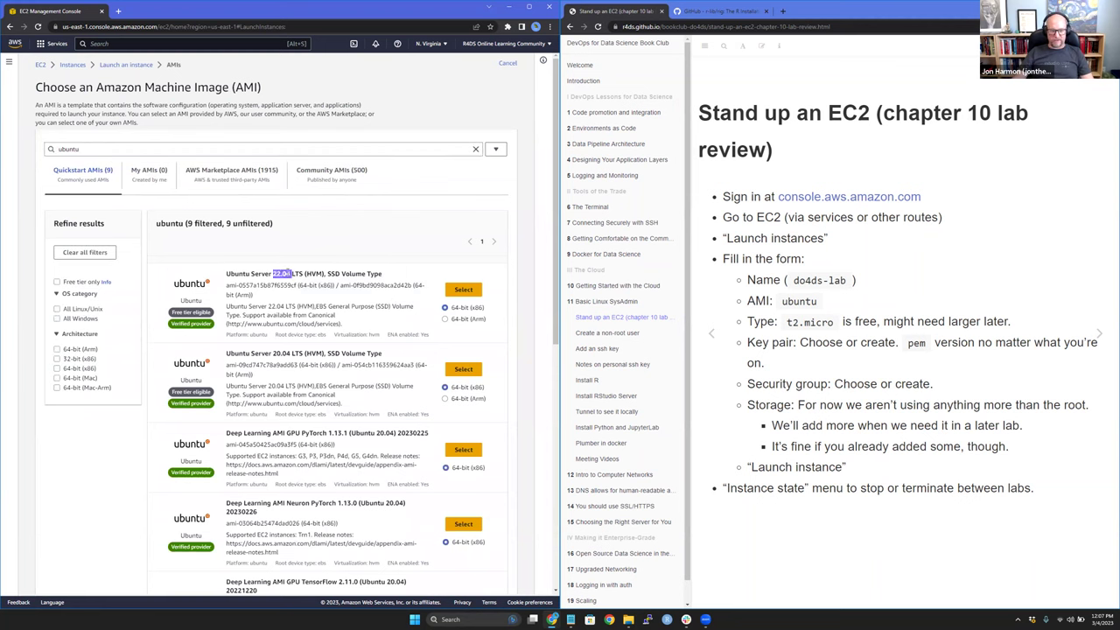
pyautogui.click(467, 288)
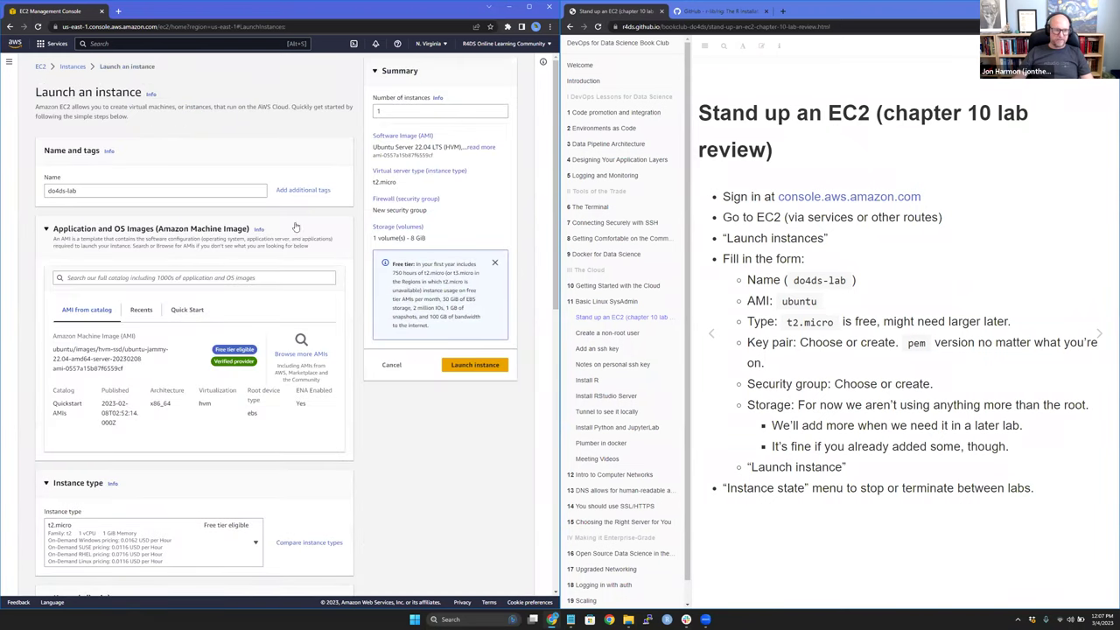
# Choose do4ds-lab-key as the login key pair for the new instance.
pyautogui.scroll(-2, 316, 226)
pyautogui.scroll(-1, 144, 320)
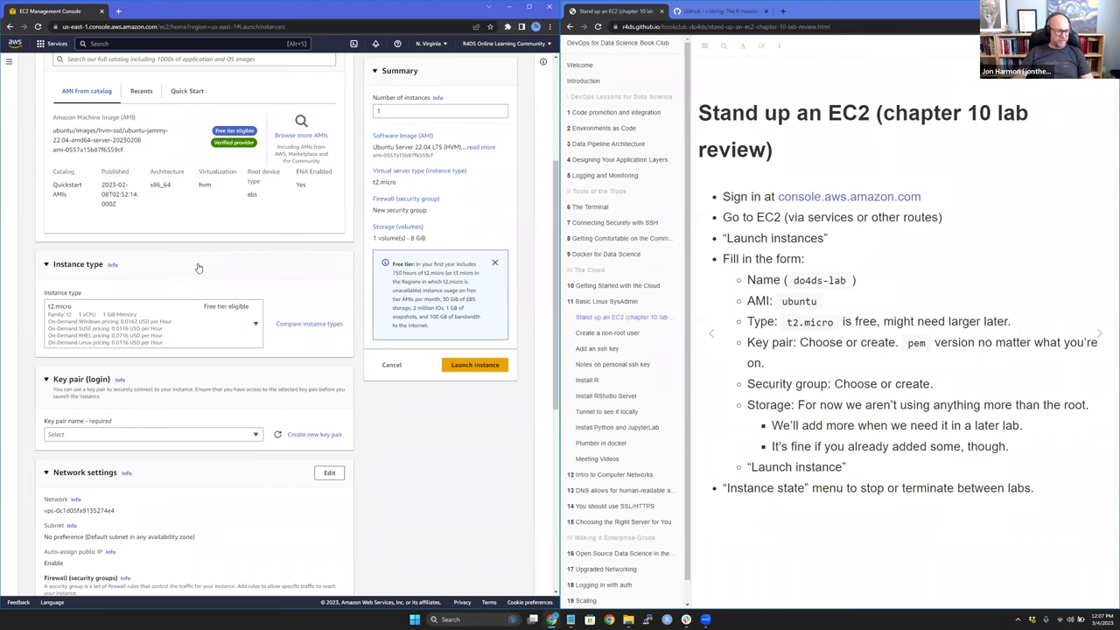
pyautogui.scroll(-1, 197, 268)
pyautogui.click(247, 363)
pyautogui.click(146, 395)
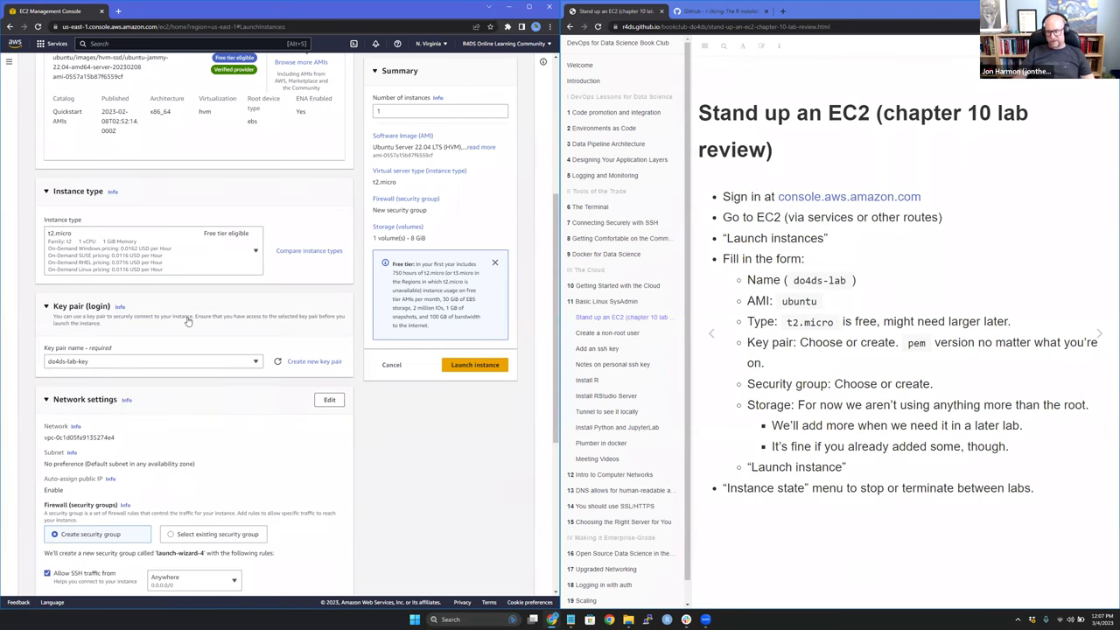
# Review the default network and storage settings, launch the instance, and return to the refreshed list of all instances.
pyautogui.scroll(-1, 233, 267)
pyautogui.scroll(-2, 234, 261)
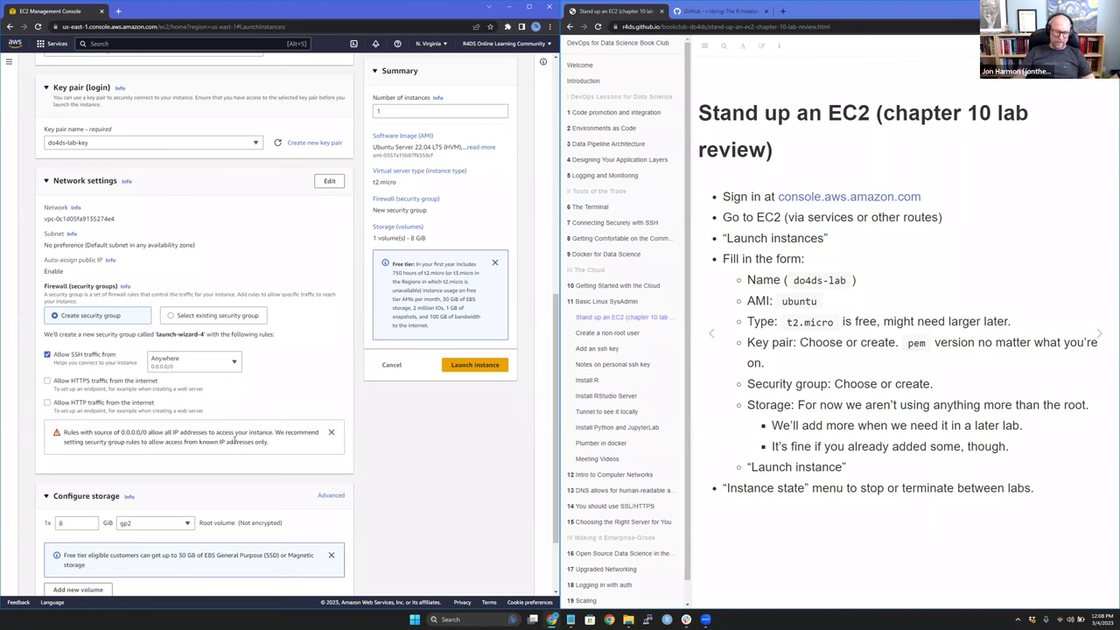
pyautogui.scroll(-1, 221, 399)
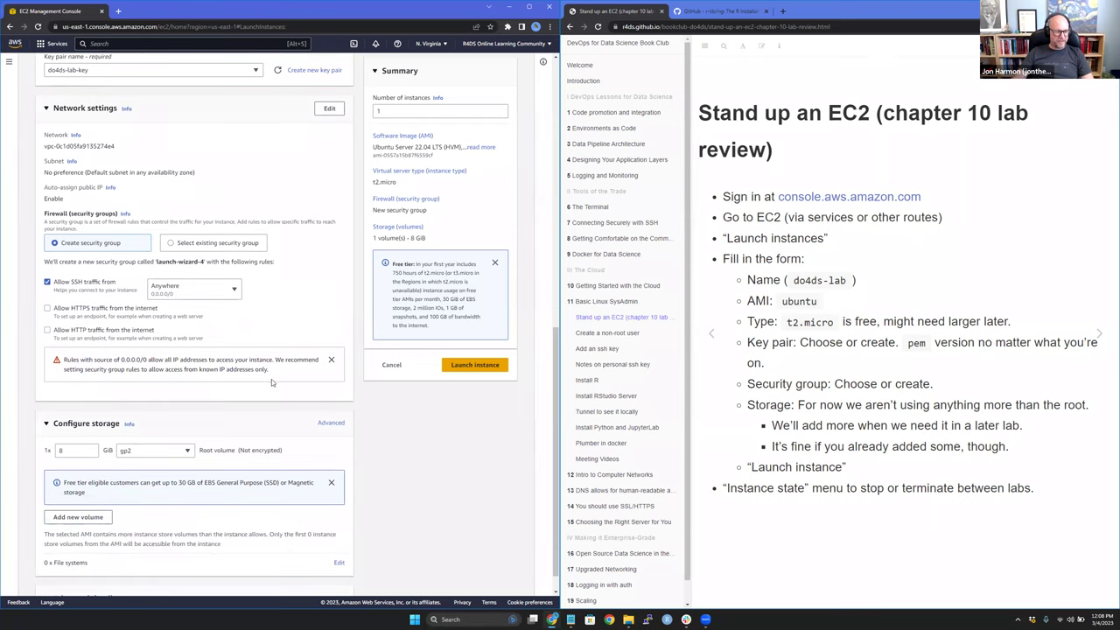
pyautogui.scroll(-1, 261, 331)
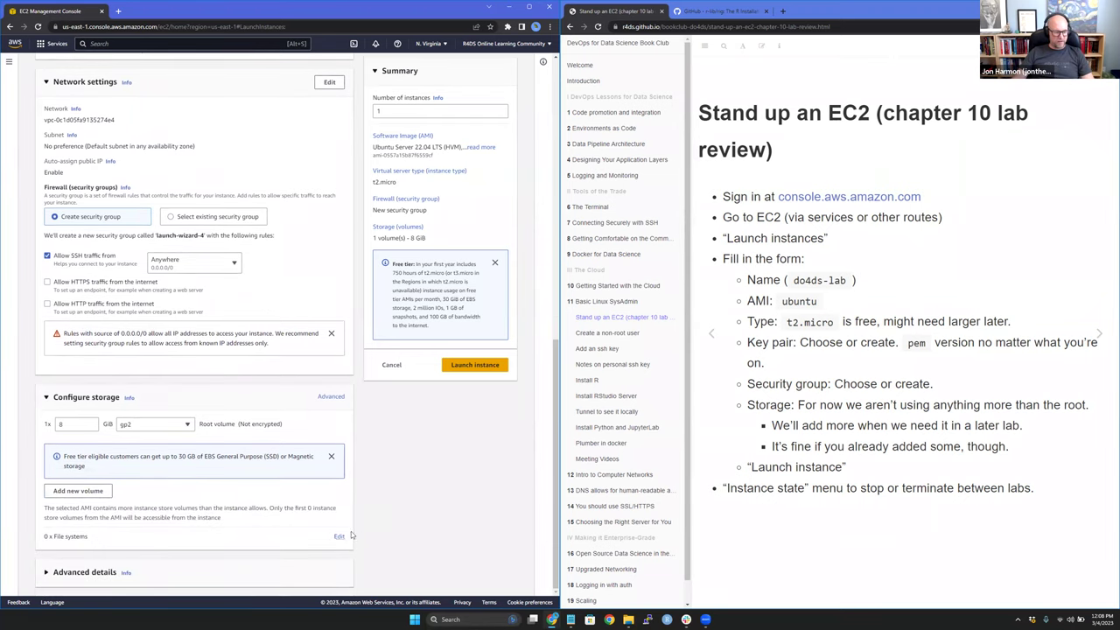
pyautogui.click(475, 365)
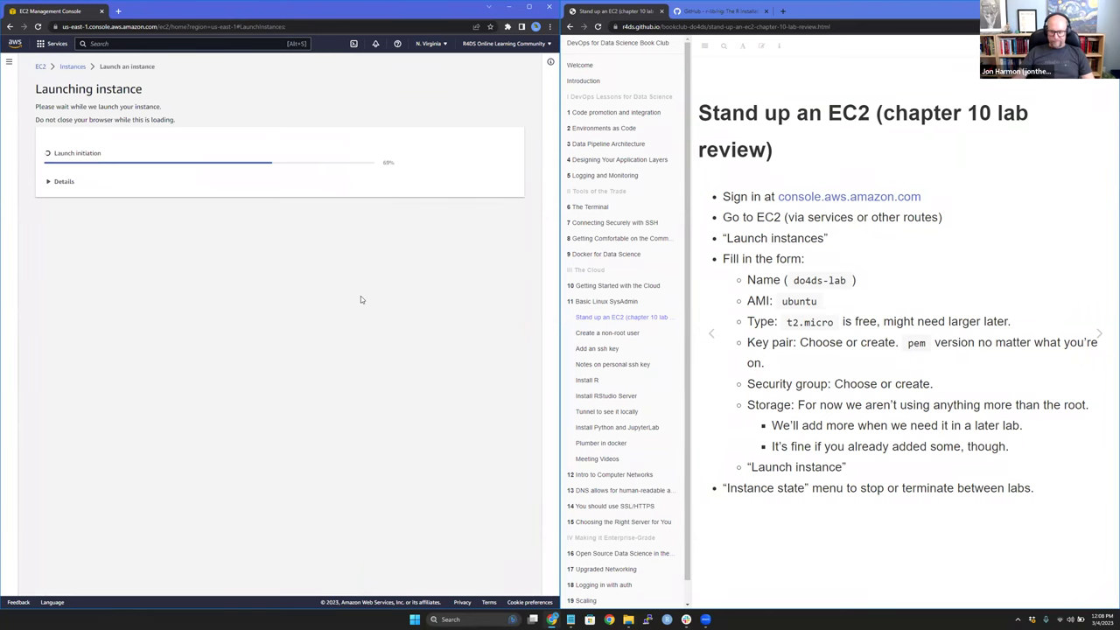
pyautogui.click(488, 558)
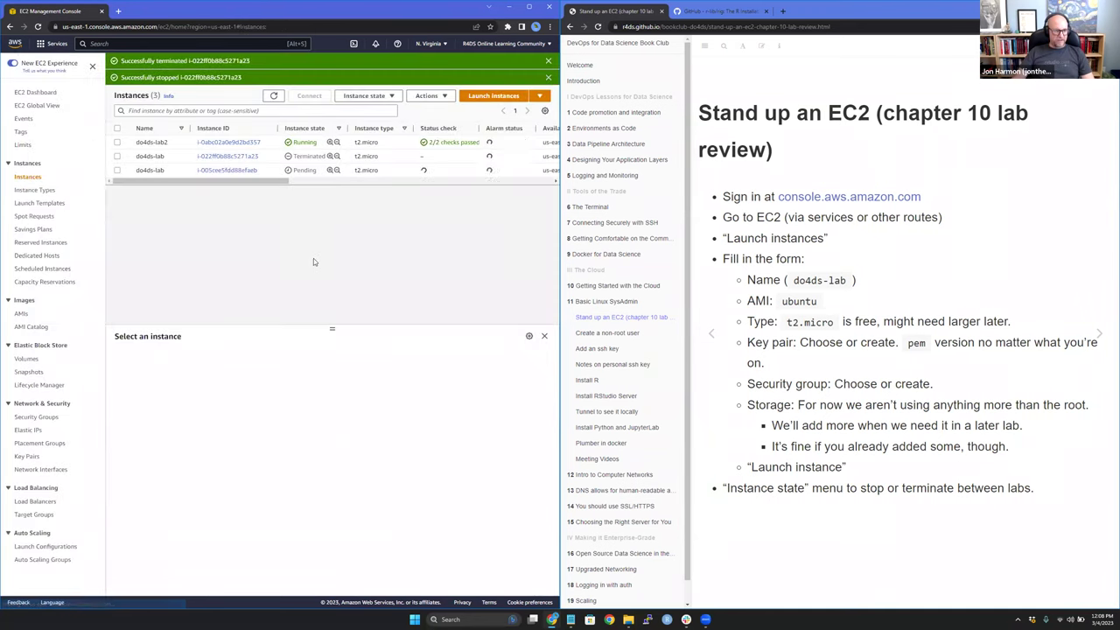
pyautogui.click(273, 95)
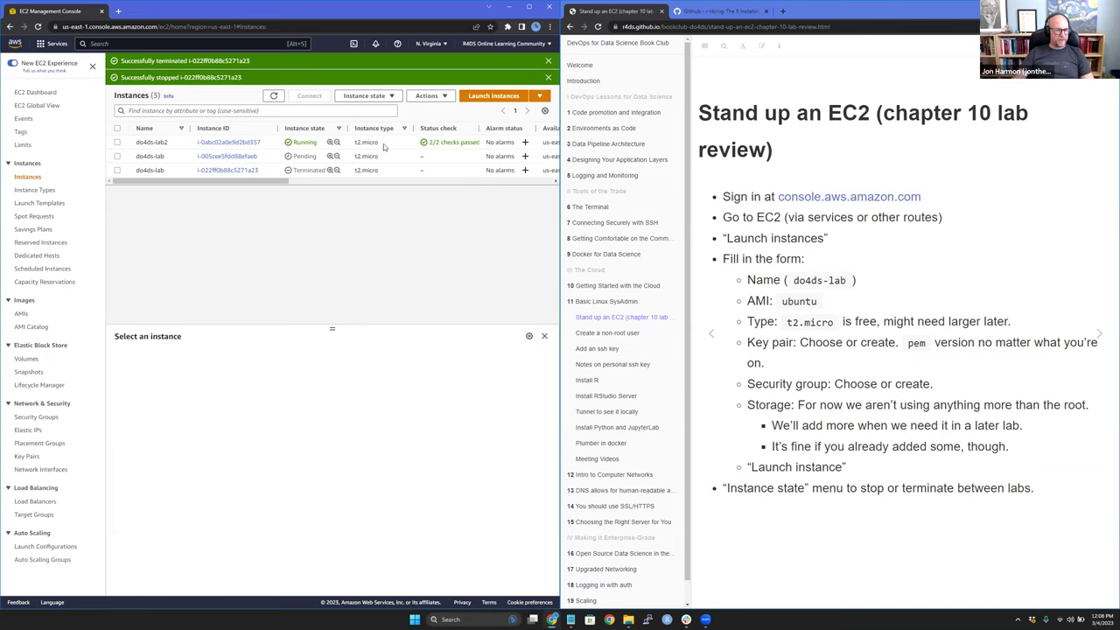
# Open 4dl.io/rstudio in a new browser tab.
pyautogui.click(118, 11)
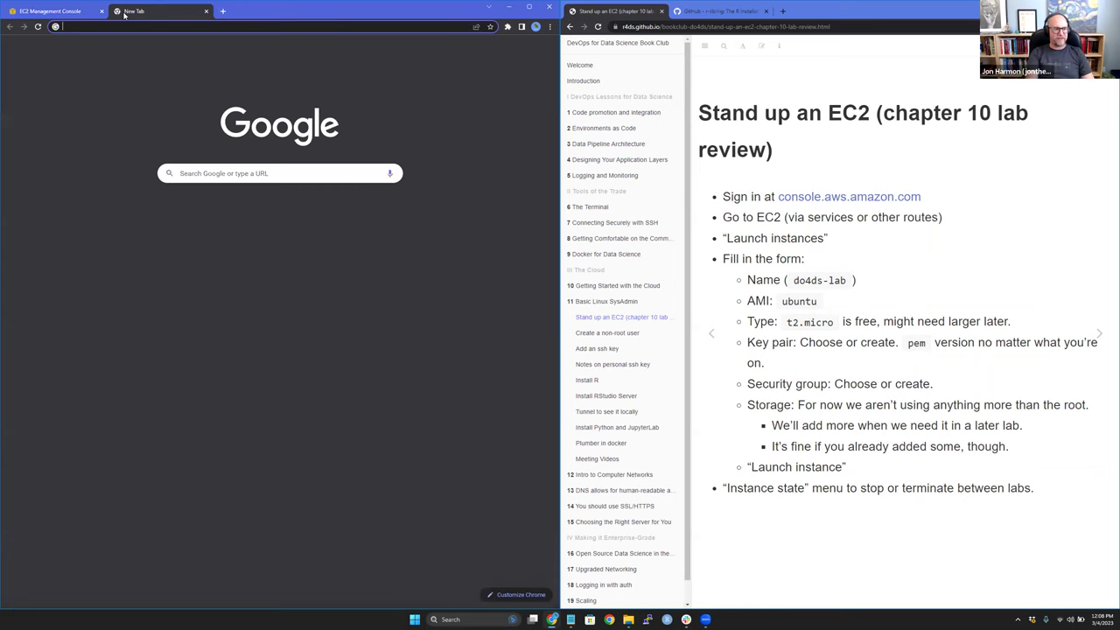
pyautogui.write('4dl.io/rstudio')
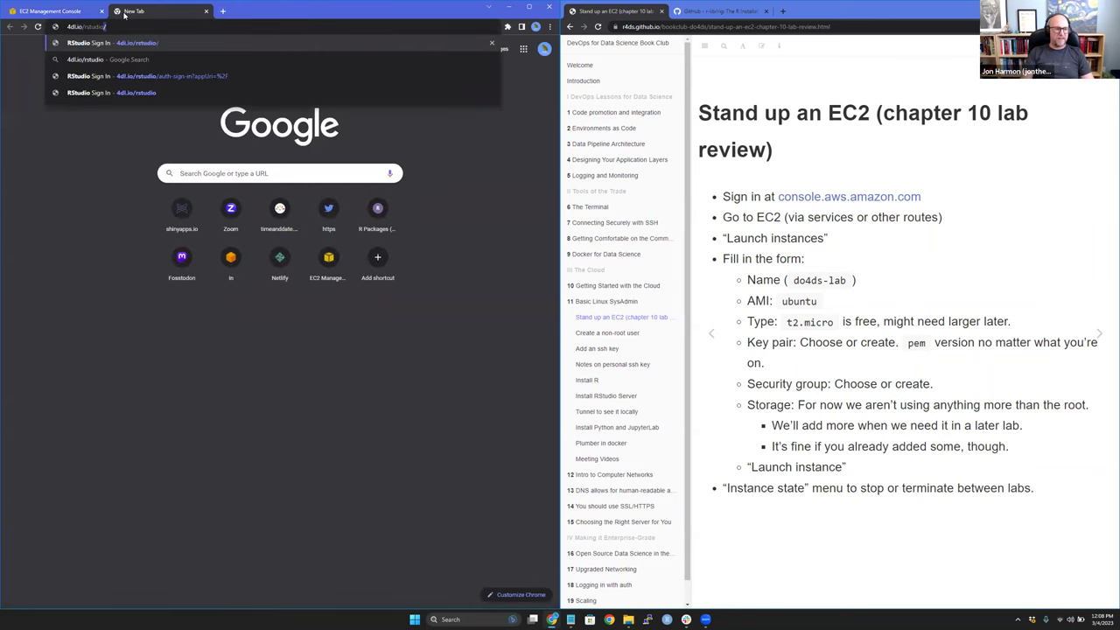
pyautogui.press('Return')
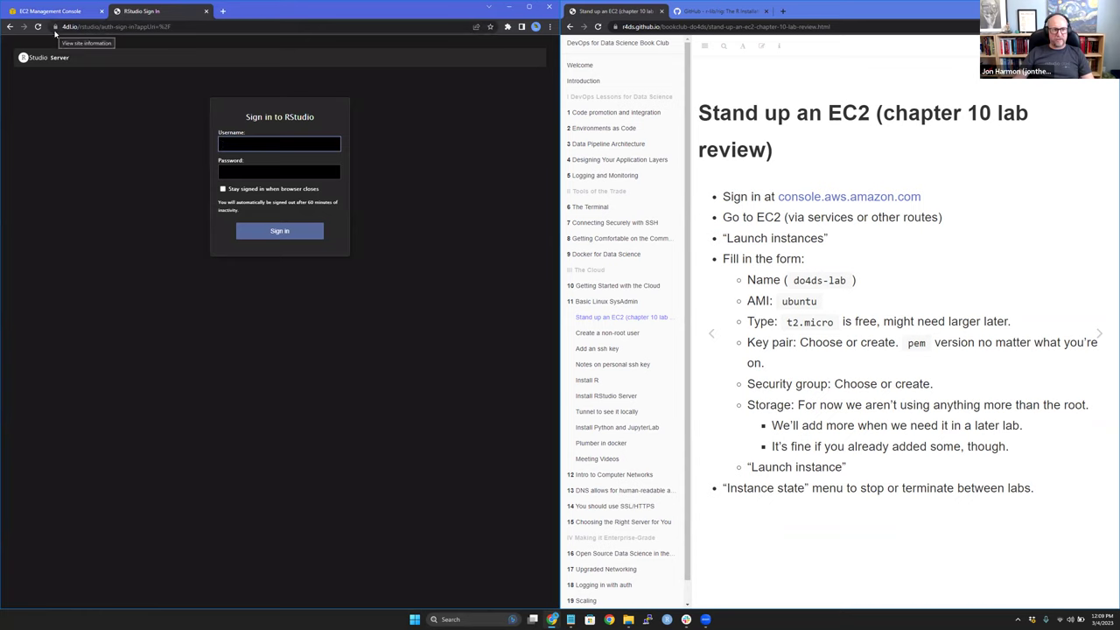
# Replace the part of the address after rstudio/ with palmar/stats and load the page.
pyautogui.click(68, 27)
pyautogui.doubleClick(110, 27)
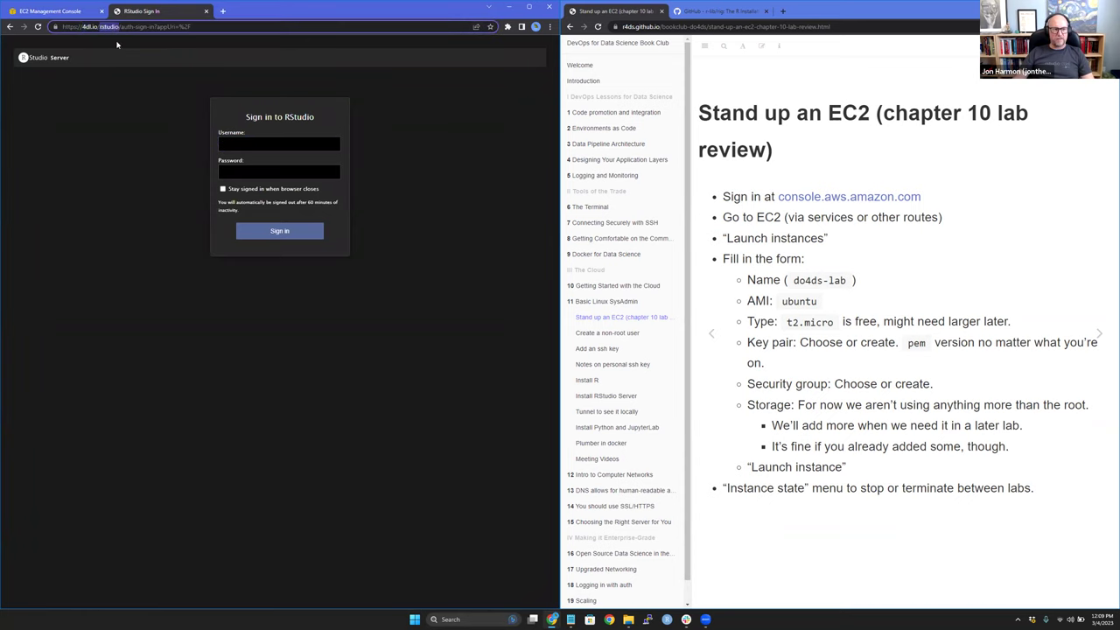
pyautogui.moveTo(123, 27); pyautogui.dragTo(319, 45)
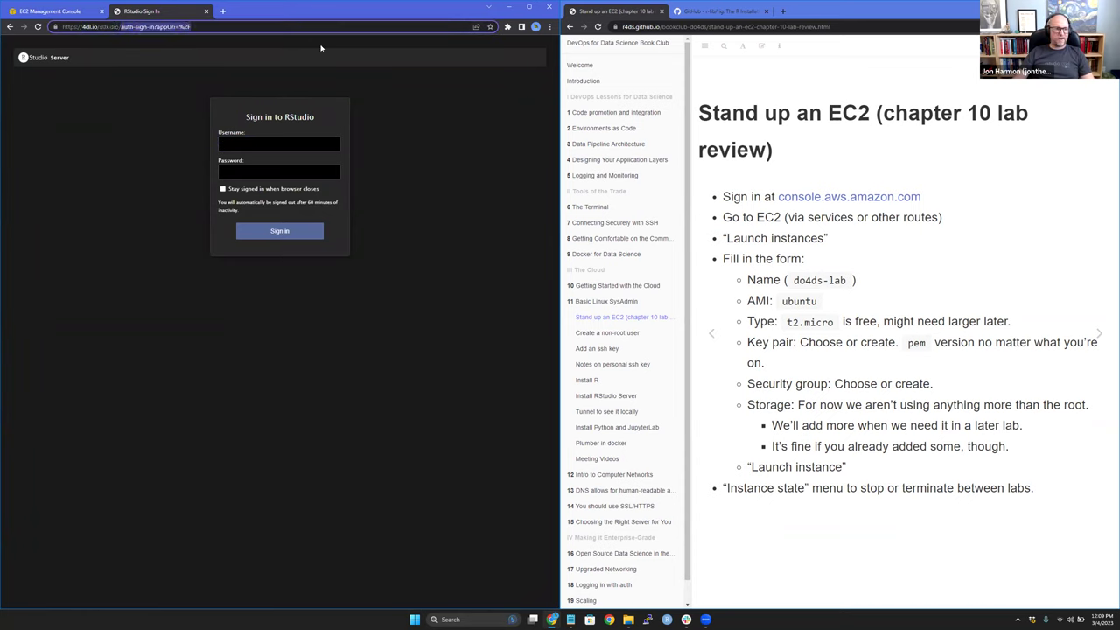
pyautogui.write('palmar/sta')
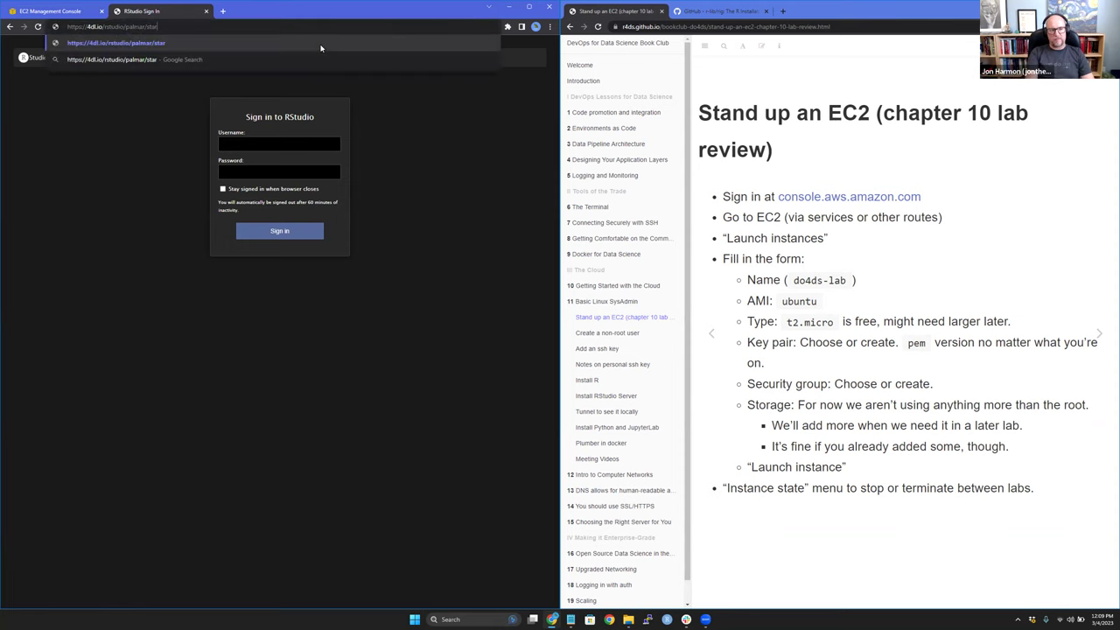
pyautogui.write('ts')
pyautogui.press('Return')
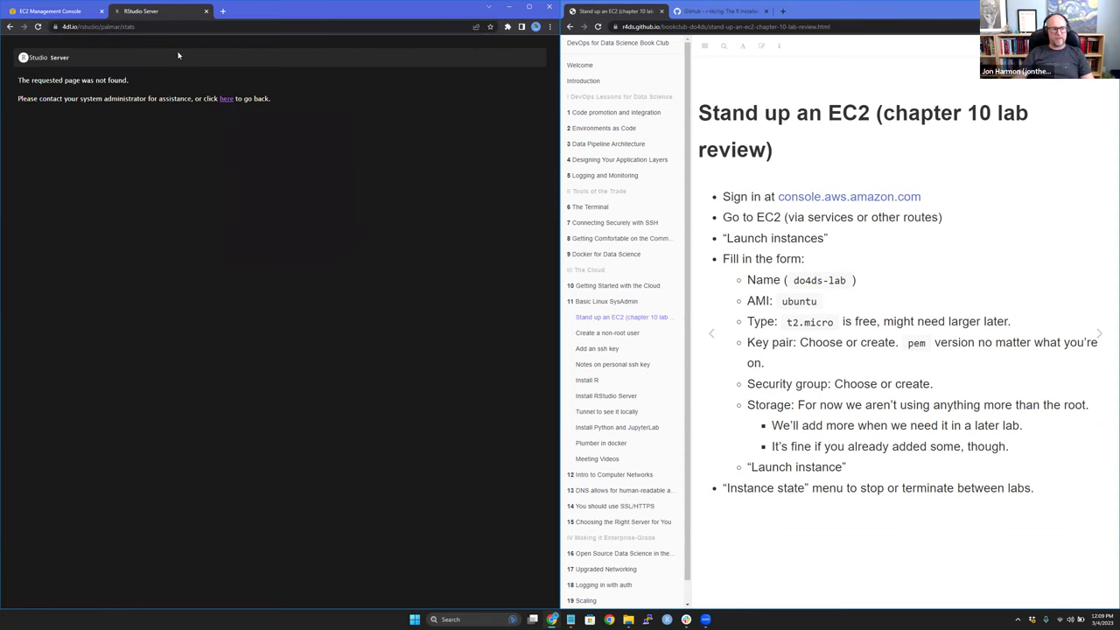
# Correct palmar to palmer in the address and load 4dl.io/rstudio/palmer/stats.
pyautogui.click(119, 27)
pyautogui.click(128, 28)
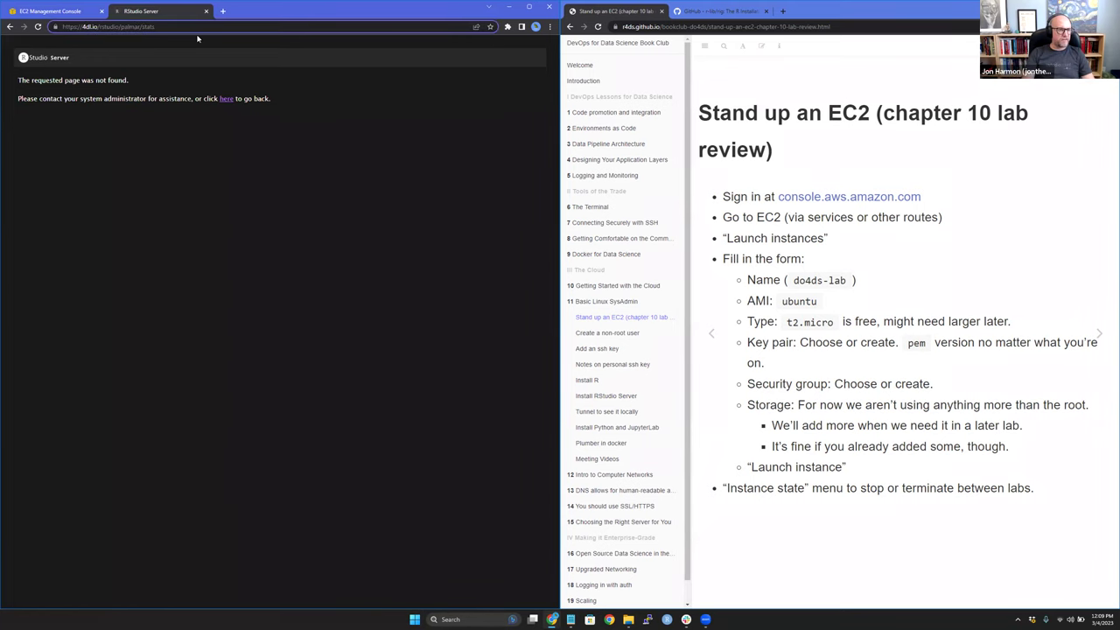
pyautogui.press('BackSpace')
pyautogui.write('e')
pyautogui.press('Return')
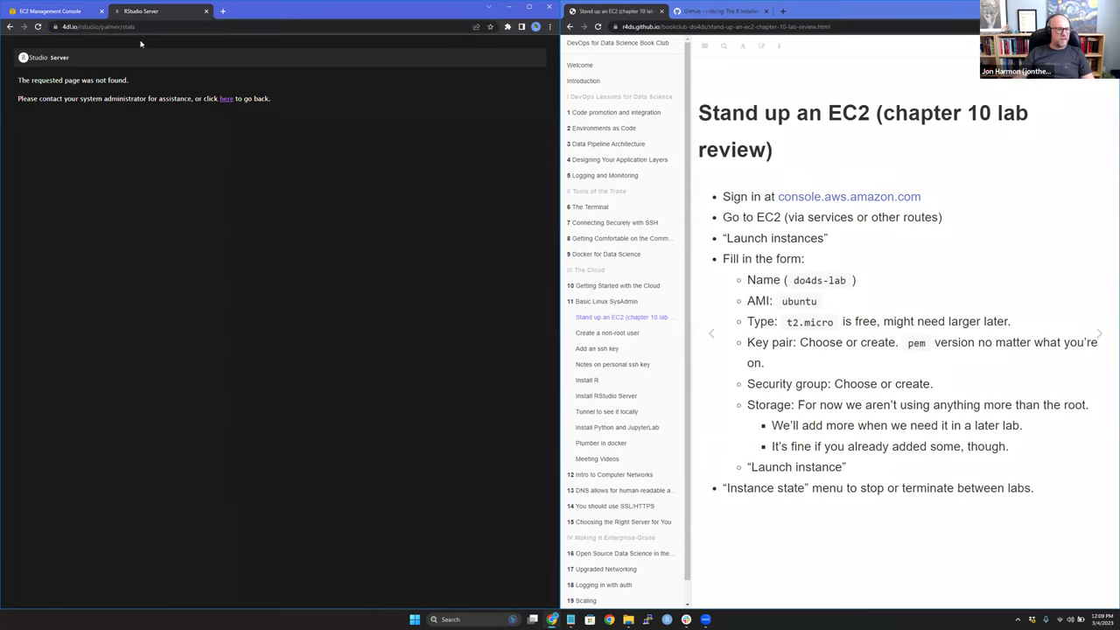
# Remove rstudio/ from the address and load 4dl.io/palmer/stats.
pyautogui.click(136, 27)
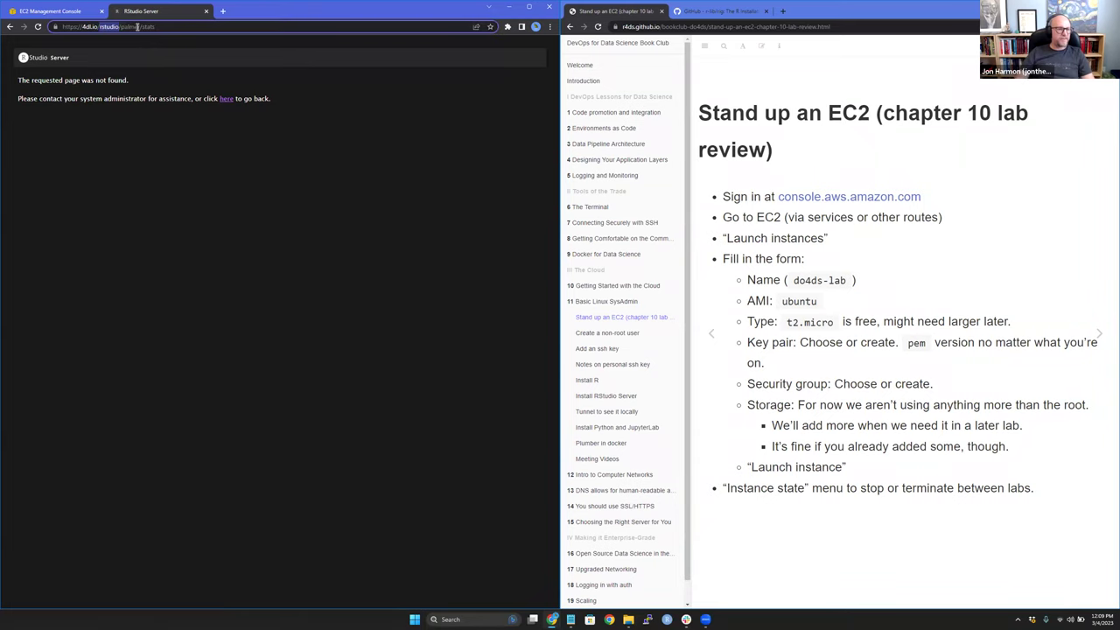
pyautogui.click(129, 27)
pyautogui.press('BackSpace')
pyautogui.press('BackSpace')
pyautogui.press('BackSpace')
pyautogui.press('BackSpace')
pyautogui.press('BackSpace')
pyautogui.press('BackSpace')
pyautogui.press('BackSpace')
pyautogui.press('BackSpace')
pyautogui.press('Return')
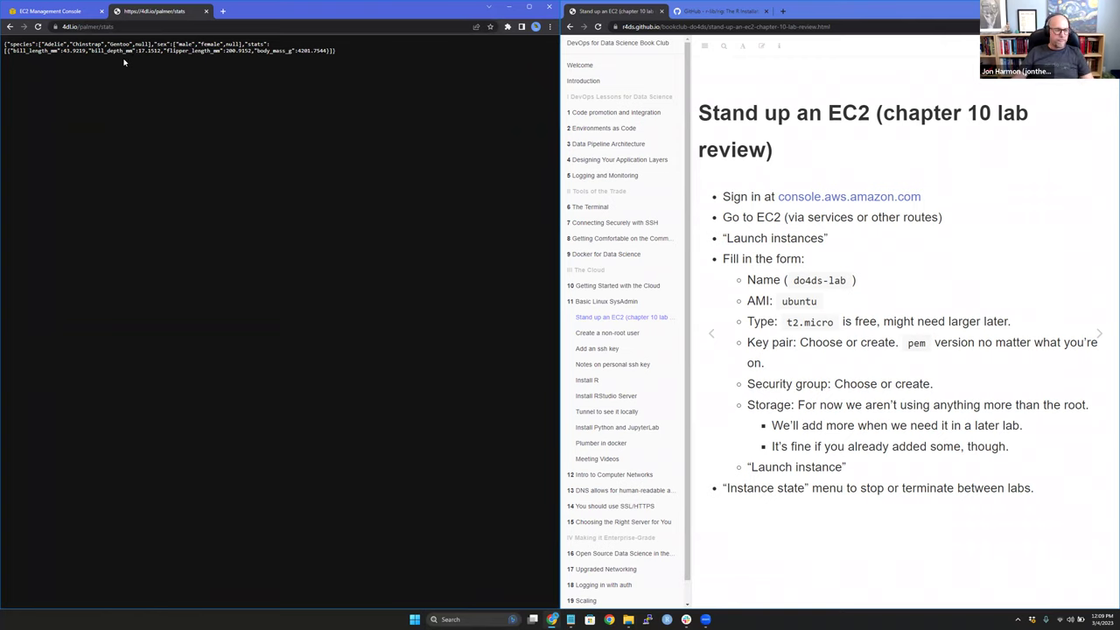
# Replace stats in the address with __docs__/ and load the palmer API documentation.
pyautogui.doubleClick(127, 26)
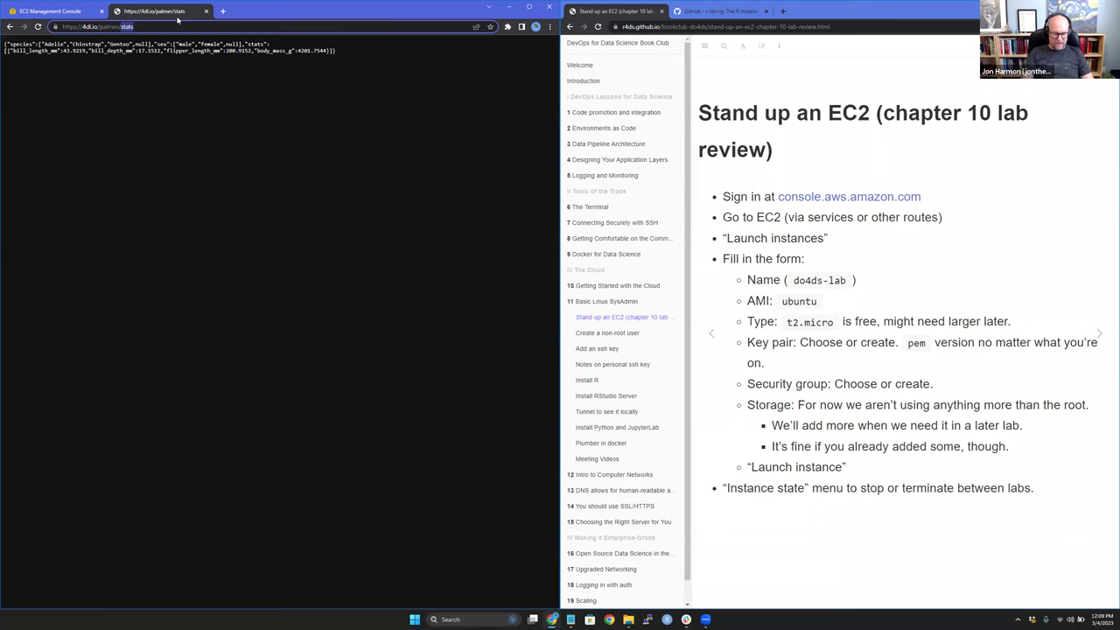
pyautogui.write('__docs__/')
pyautogui.press('Return')
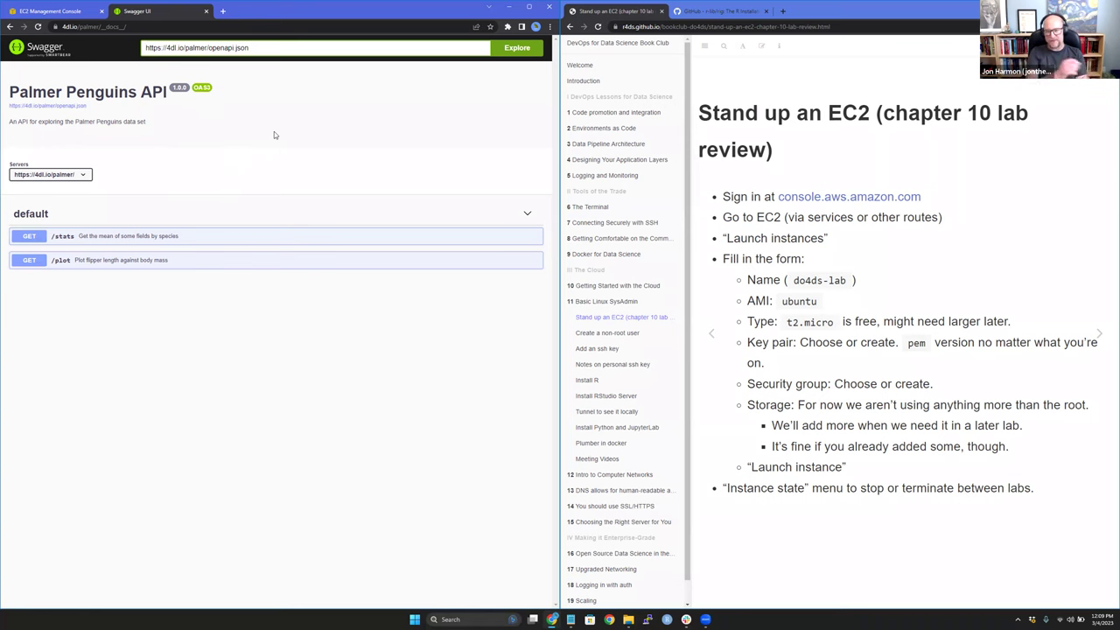
# Advance the notes to Create a non-root user and copy the running do4ds-lab instance's Public IPv4 DNS from the EC2 console.
pyautogui.click(48, 11)
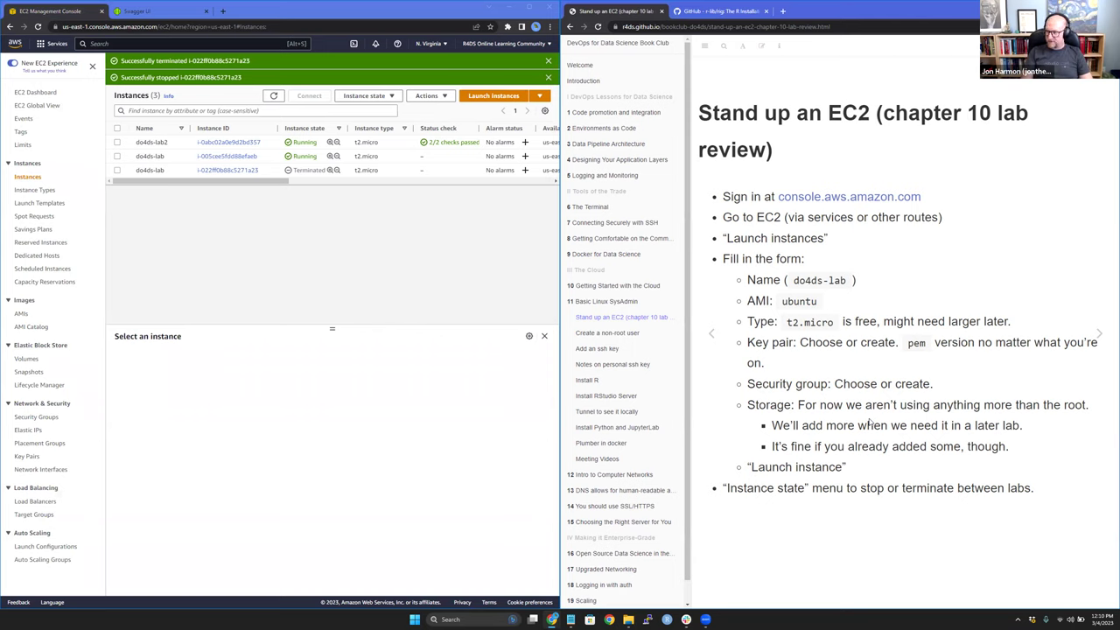
pyautogui.press('F5')
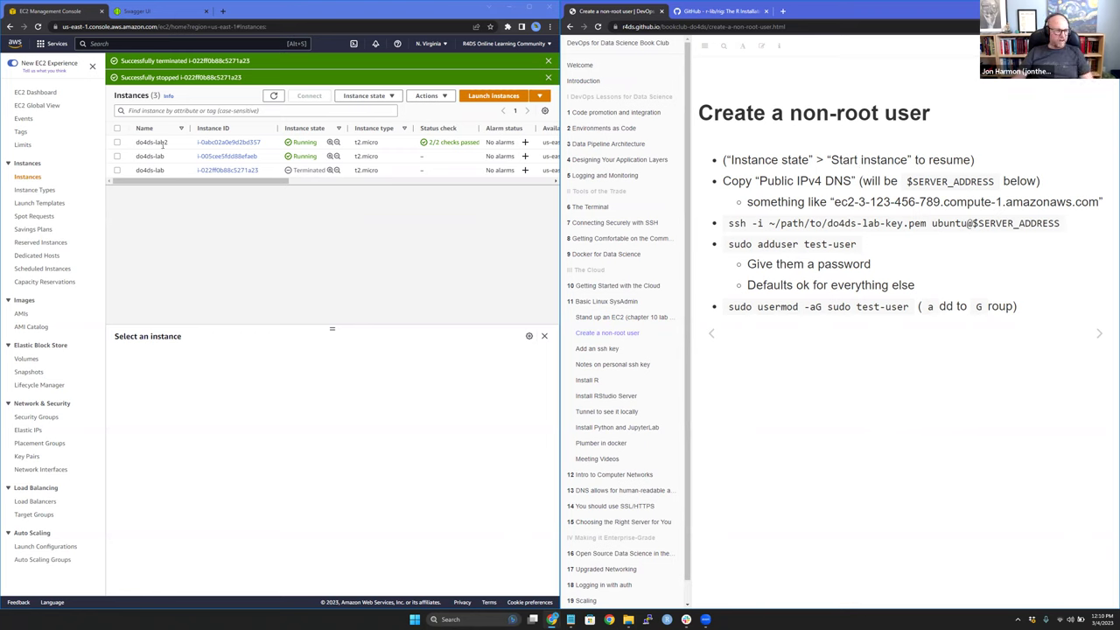
pyautogui.click(166, 154)
pyautogui.click(409, 427)
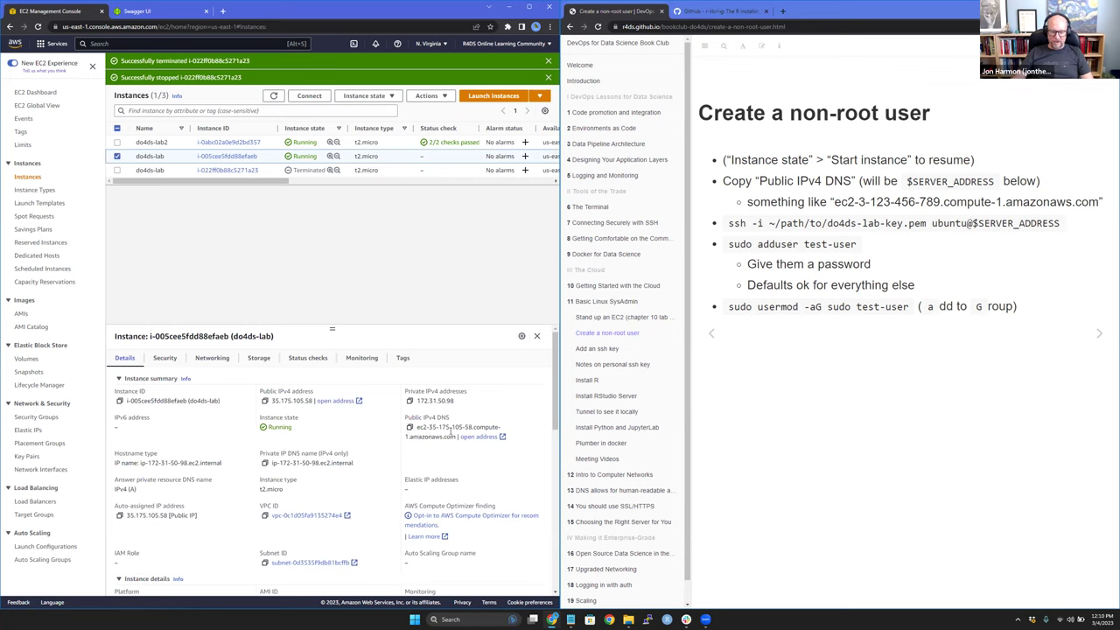
# Open Windows PowerShell and move its window clear of the upper edge of the EC2 console.
pyautogui.click(570, 574)
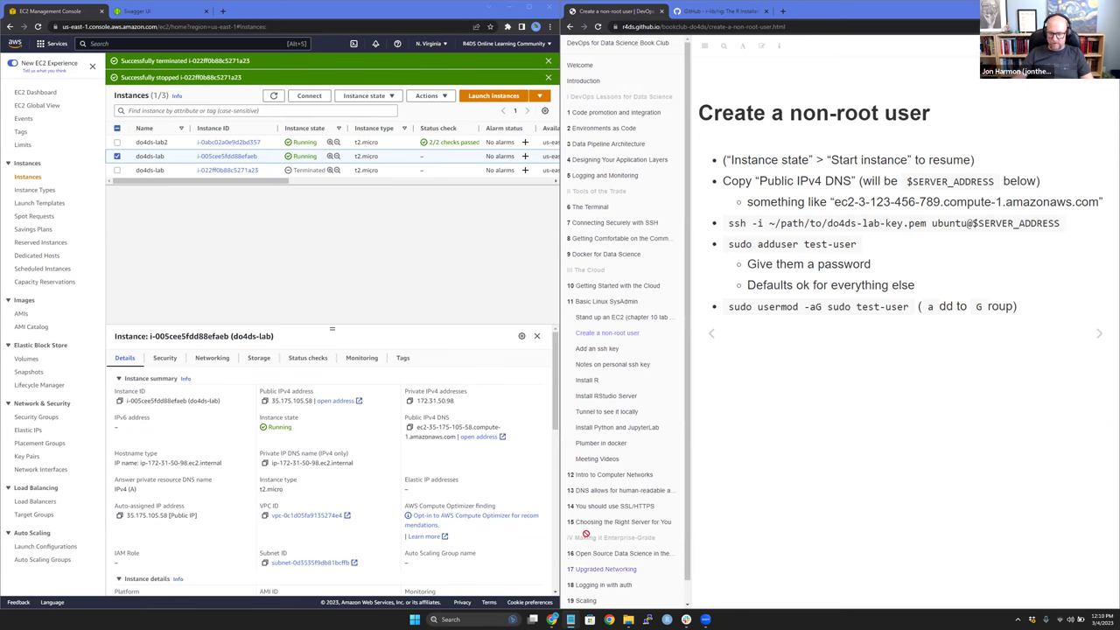
pyautogui.click(465, 619)
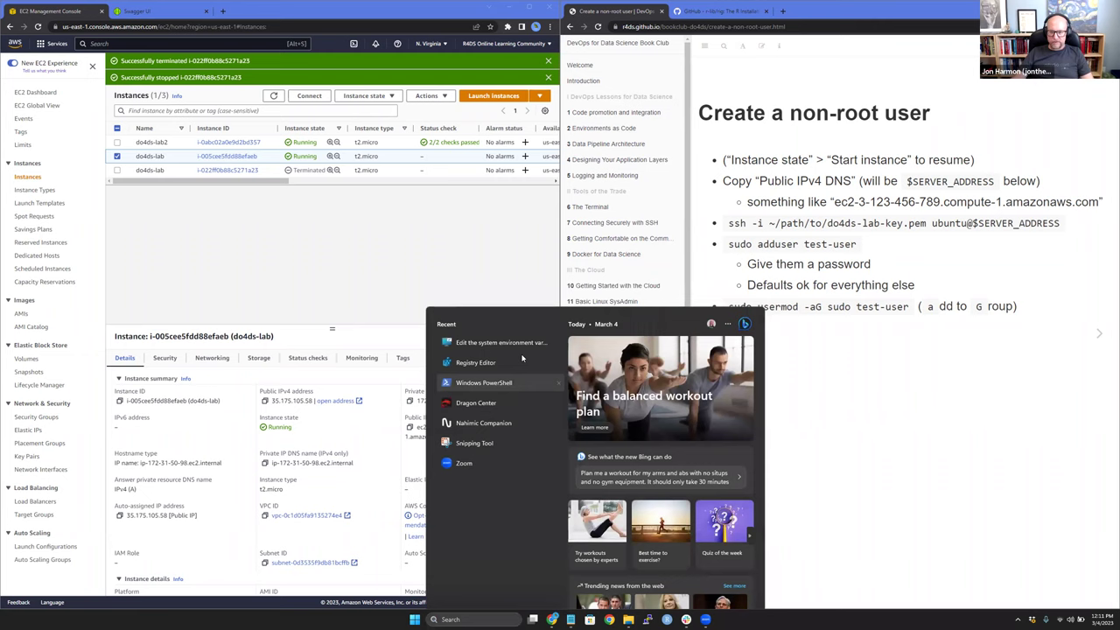
pyautogui.click(490, 369)
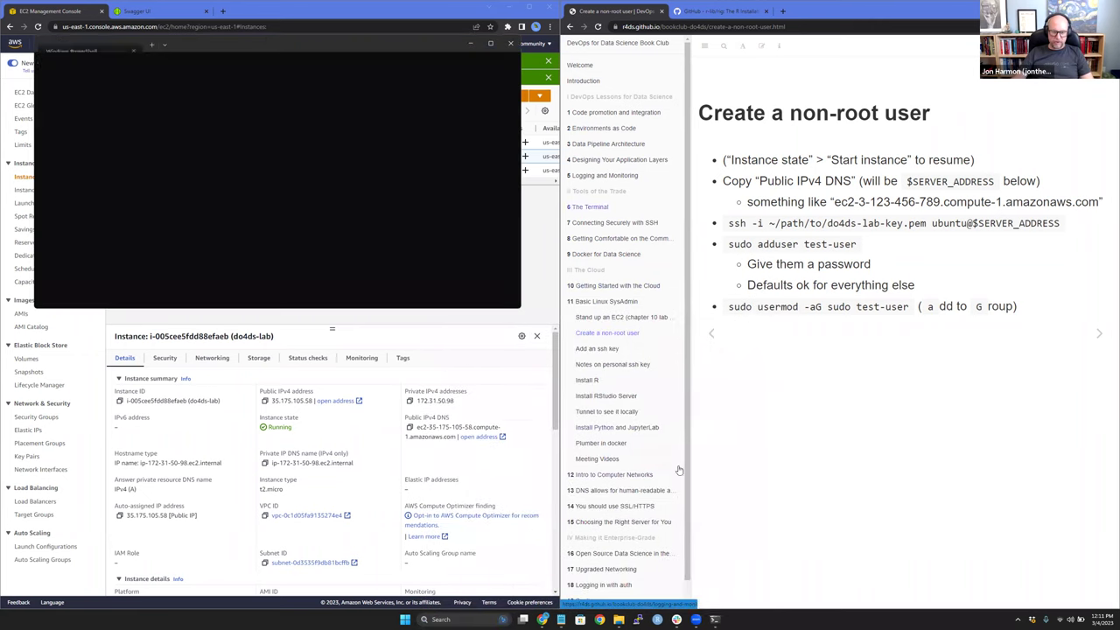
pyautogui.moveTo(346, 51); pyautogui.dragTo(458, 119)
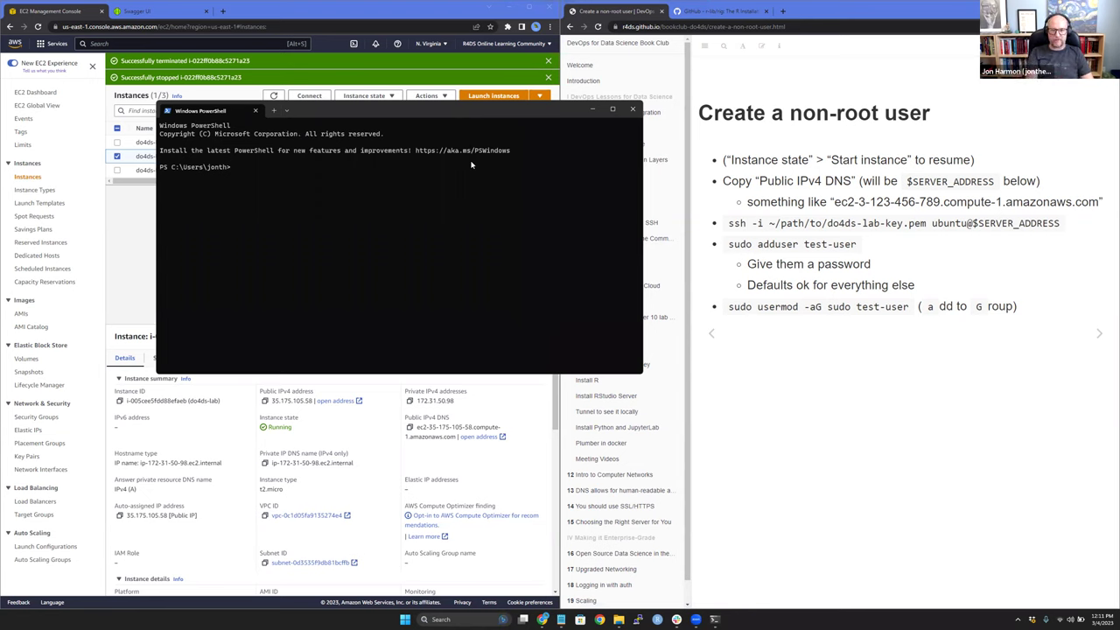
# Begin an ssh -i command that uses the identity file ~/Dropbox/Learning/do4ds-labs/do4ds-lab-key.pem.
pyautogui.write('ss')
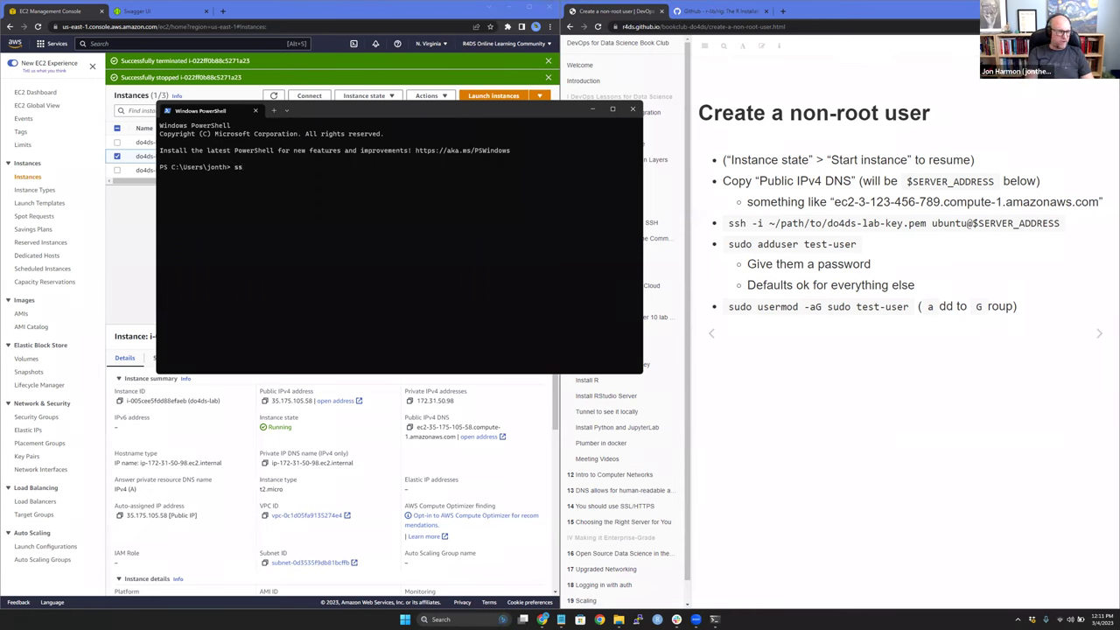
pyautogui.write('h -i ~/Dro')
pyautogui.press('Tab')
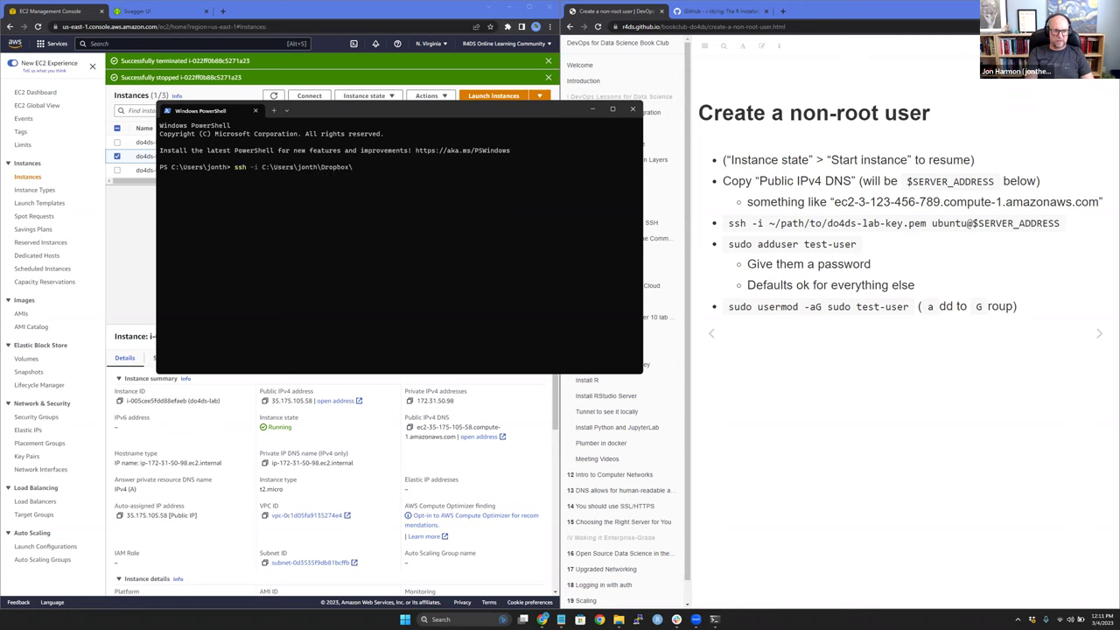
pyautogui.write('Le')
pyautogui.press('Tab')
pyautogui.write('do')
pyautogui.press('Tab')
pyautogui.write('do')
pyautogui.press('Tab')
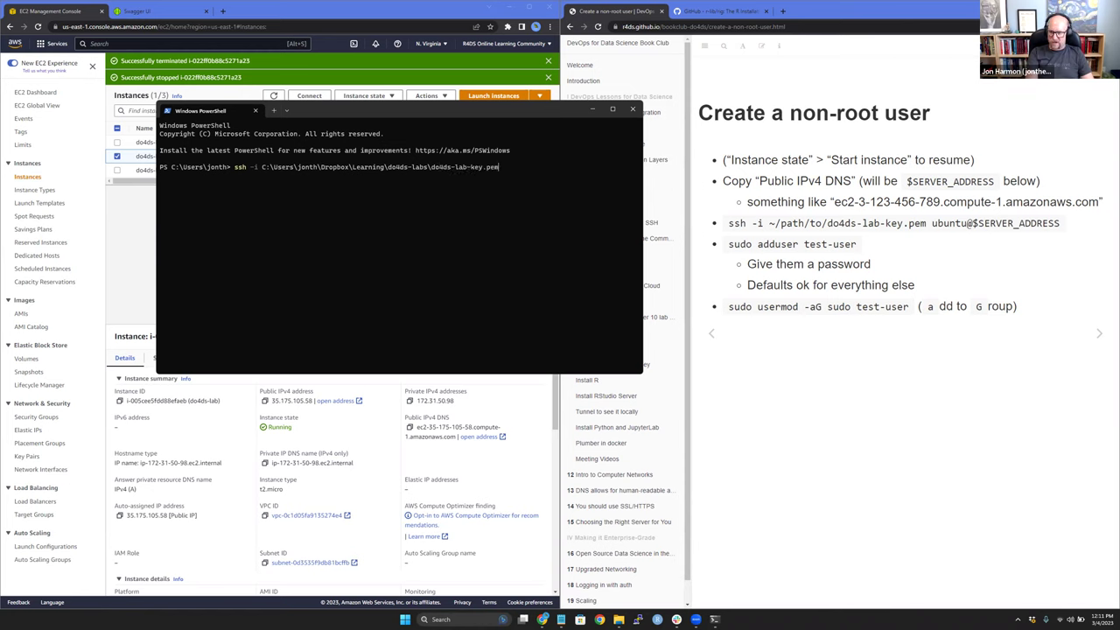
# Complete the ssh command with ubuntu@ and the copied public DNS, run it, and accept the host with yes.
pyautogui.write('ubu')
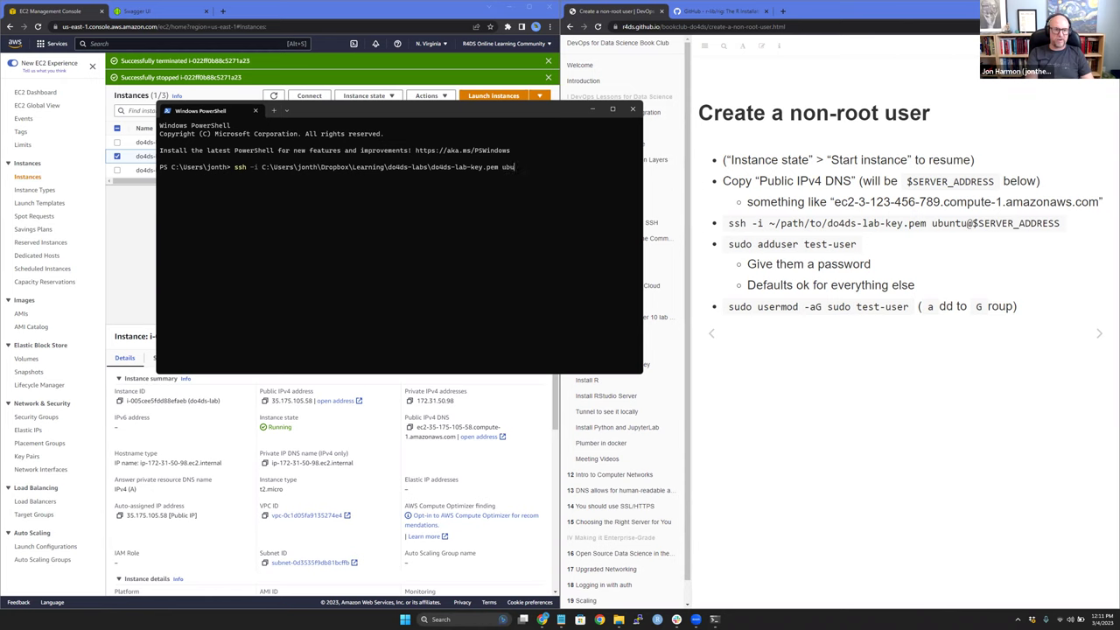
pyautogui.write('ntu@')
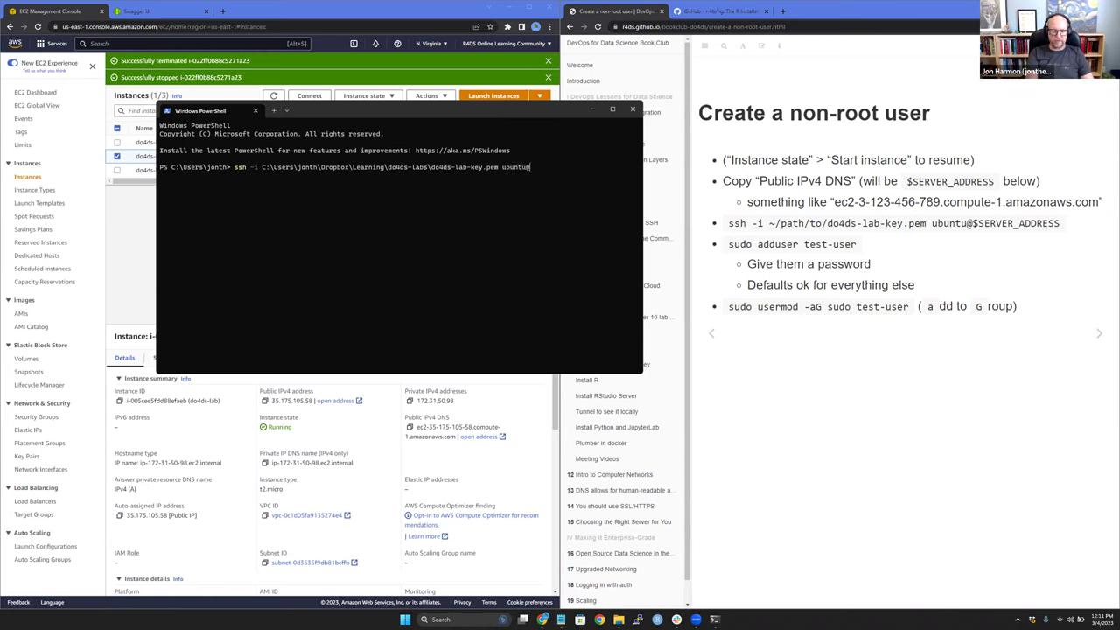
pyautogui.hotkey('ctrl', 'v')
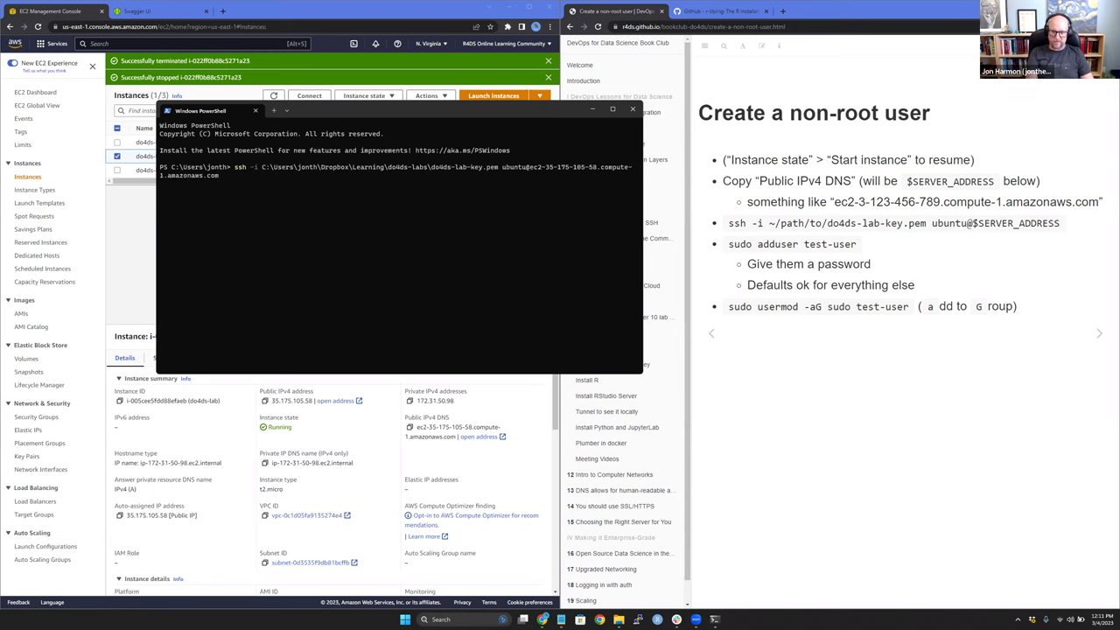
pyautogui.press('Return')
pyautogui.write('yes')
pyautogui.press('Return')
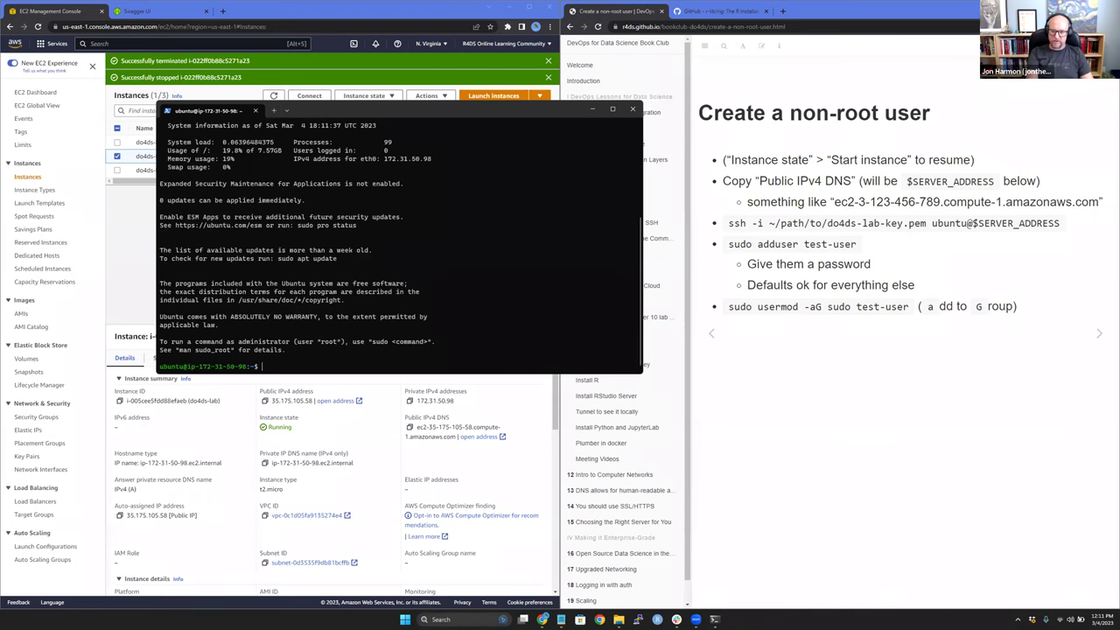
# Create a non-root account on the server with sudo adduser, using the person's first name as the username.
pyautogui.write('sudo adduse')
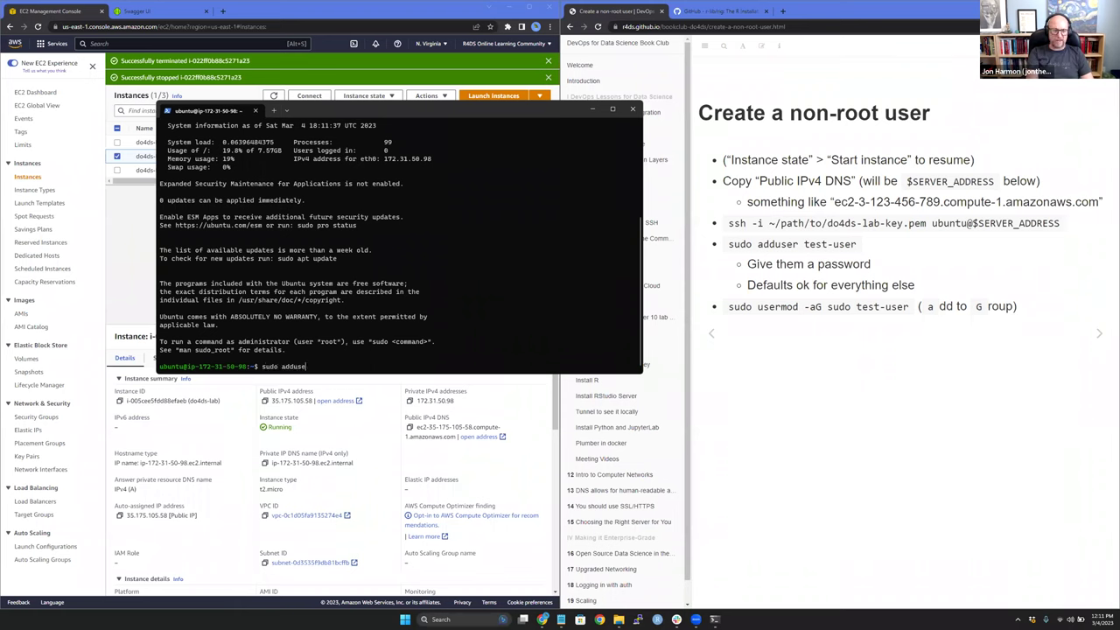
pyautogui.write('r ')
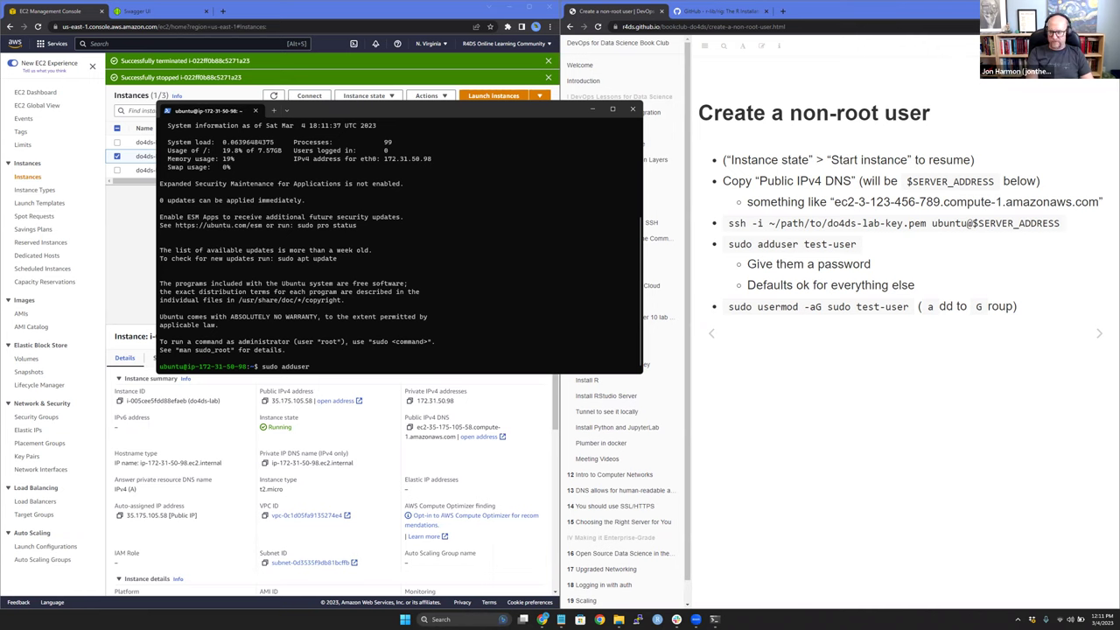
pyautogui.write('jon')
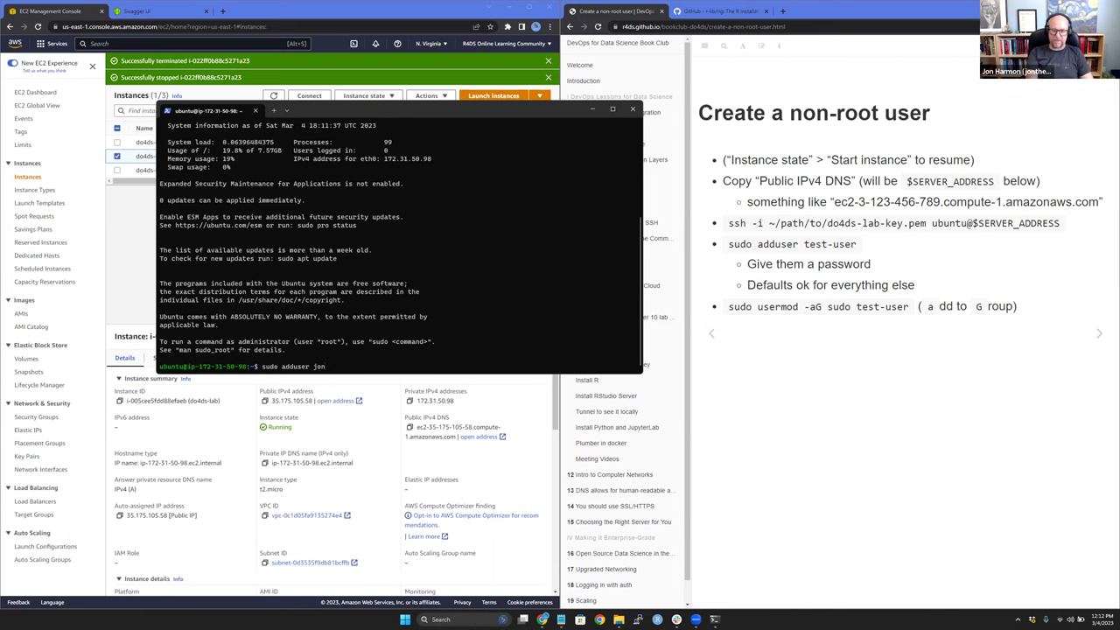
pyautogui.press('Return')
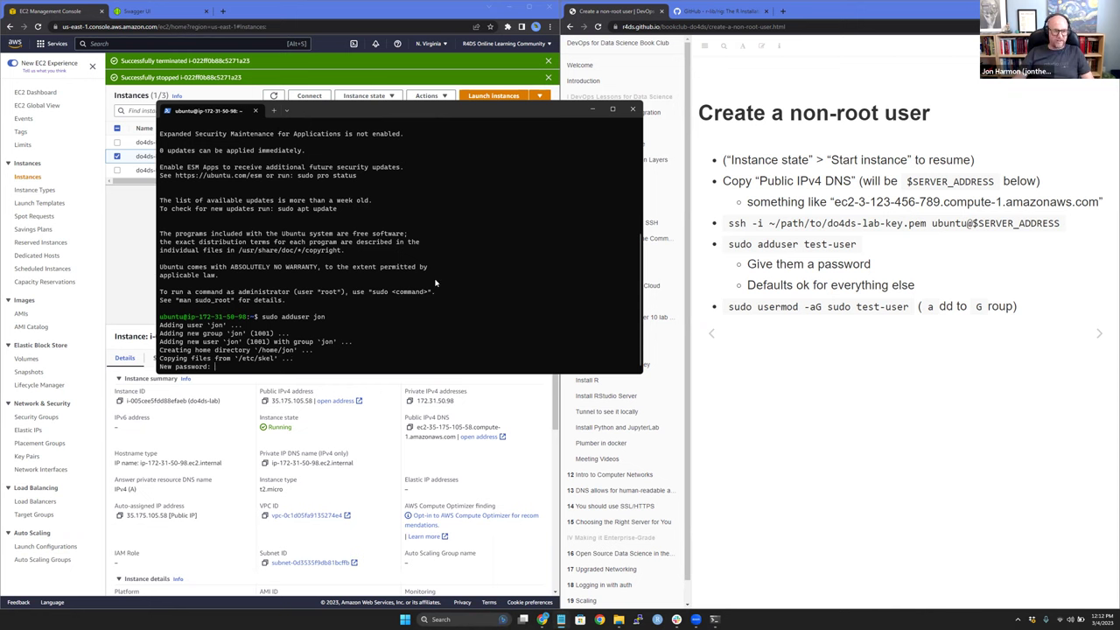
# Enter and repeat the new account's password.
pyautogui.click(399, 287)
pyautogui.press('Return')
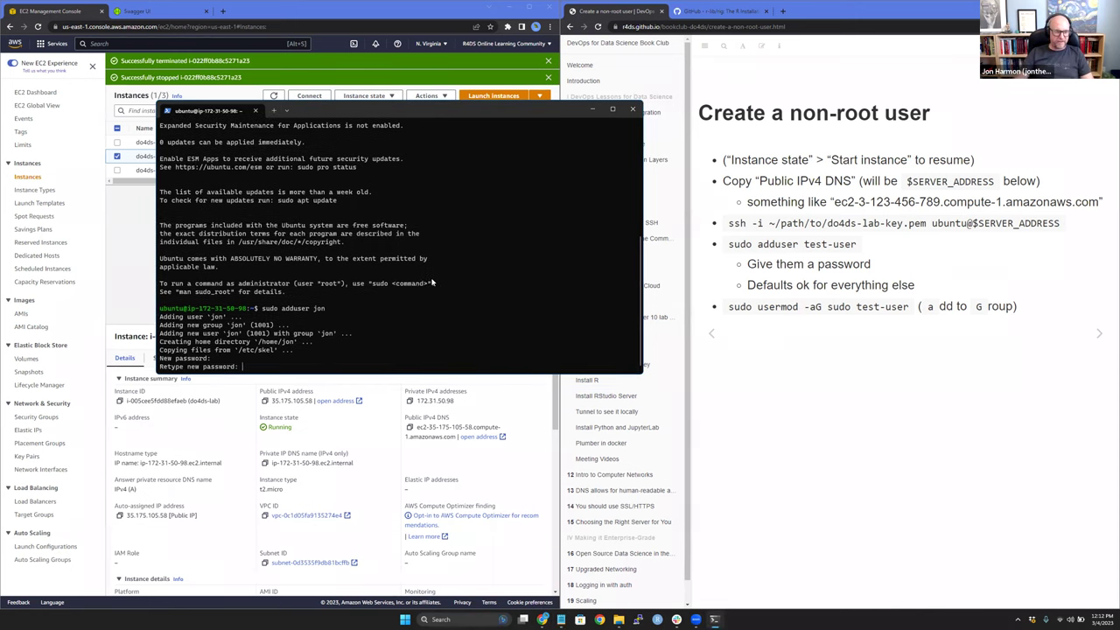
pyautogui.press('Return')
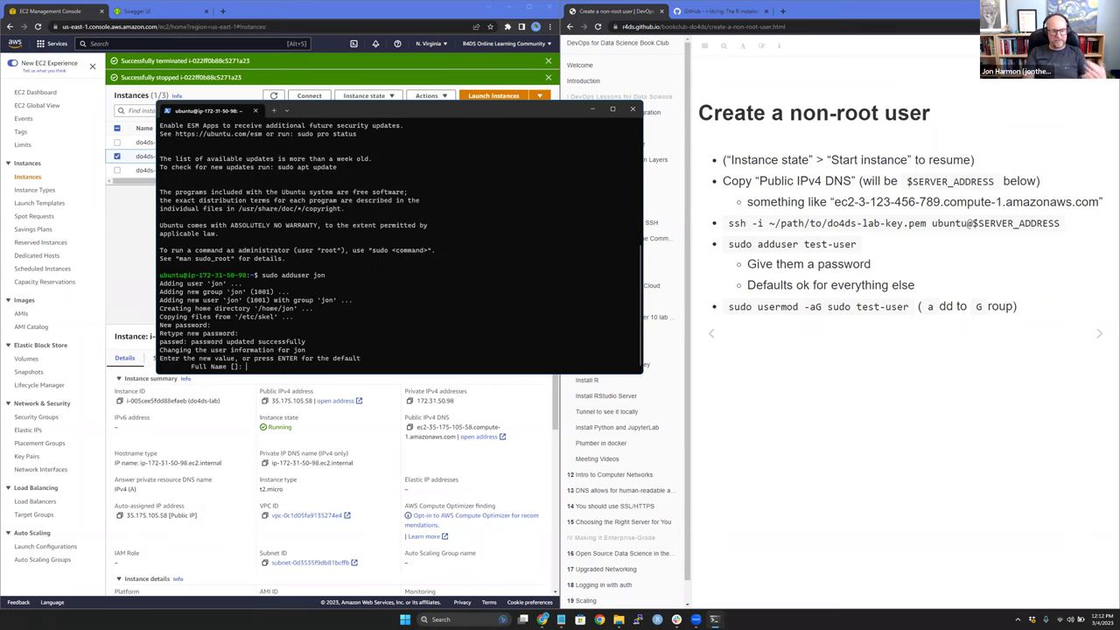
# Accept the blank defaults for all of the new account's user information and confirm them as correct.
pyautogui.press('Return')
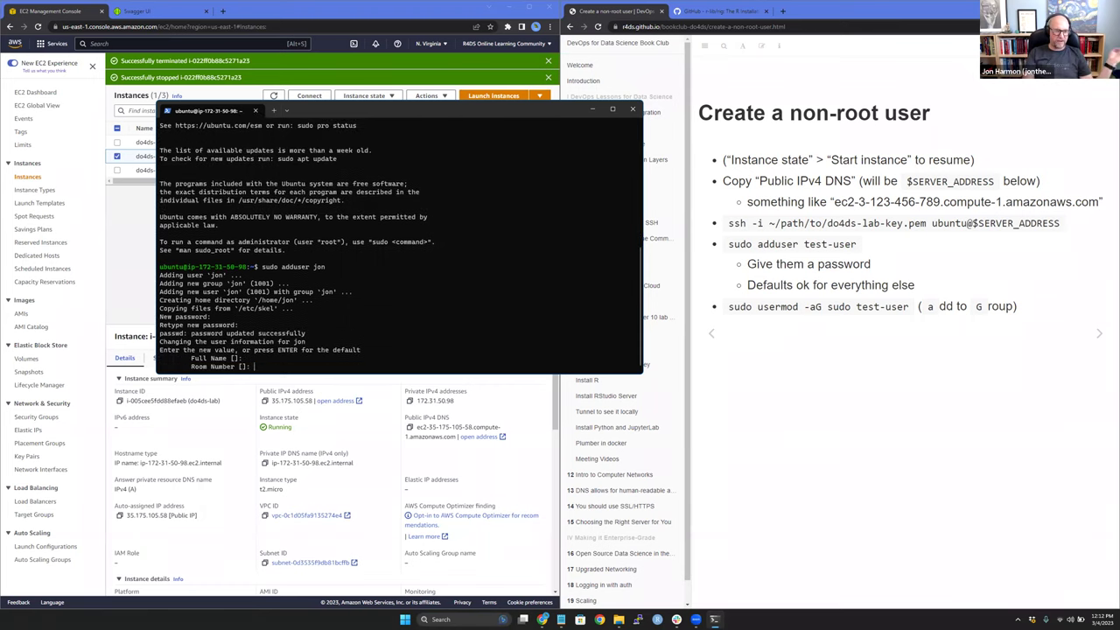
pyautogui.press('Return')
pyautogui.press('Return')
pyautogui.press('Return')
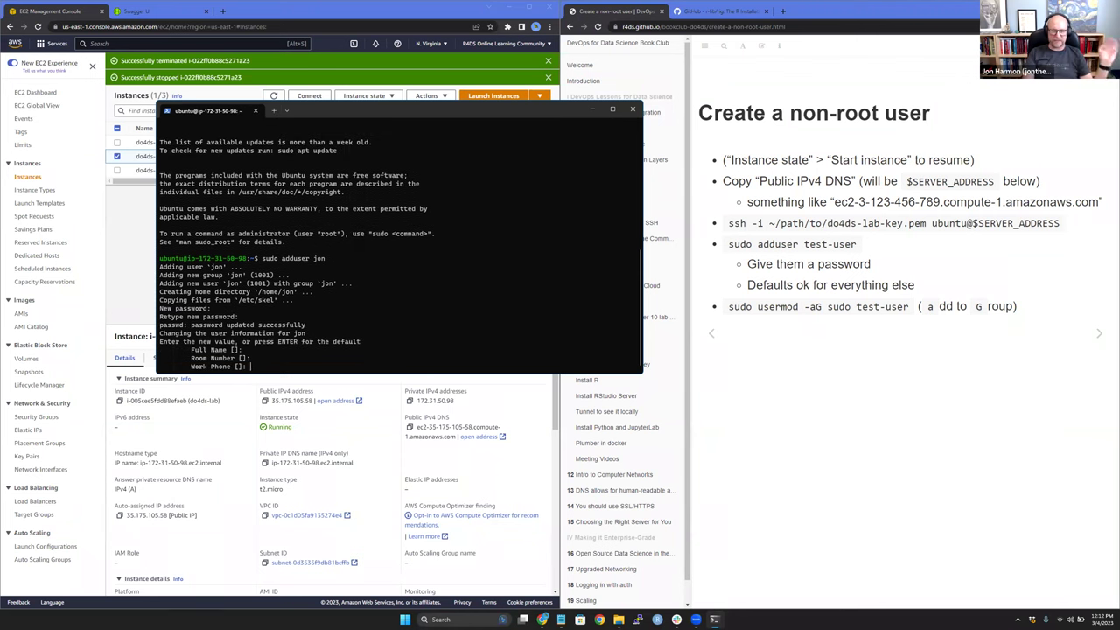
pyautogui.press('Return')
pyautogui.press('Return')
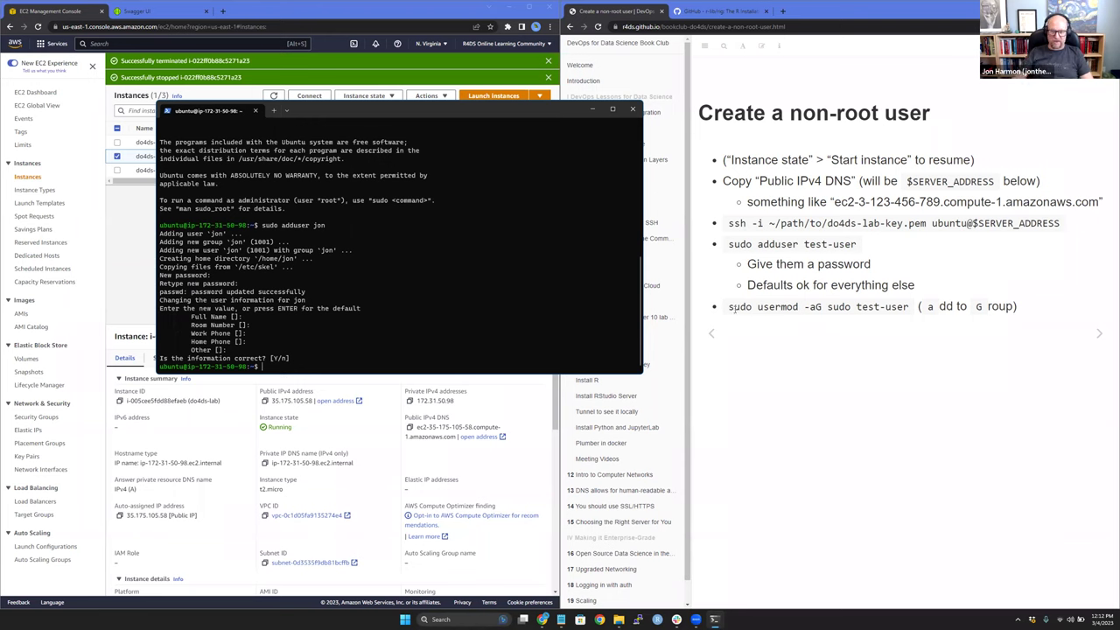
# Add the new account to the sudo group with sudo usermod -aG sudo, reusing the command from the notes.
pyautogui.moveTo(729, 307); pyautogui.dragTo(850, 308)
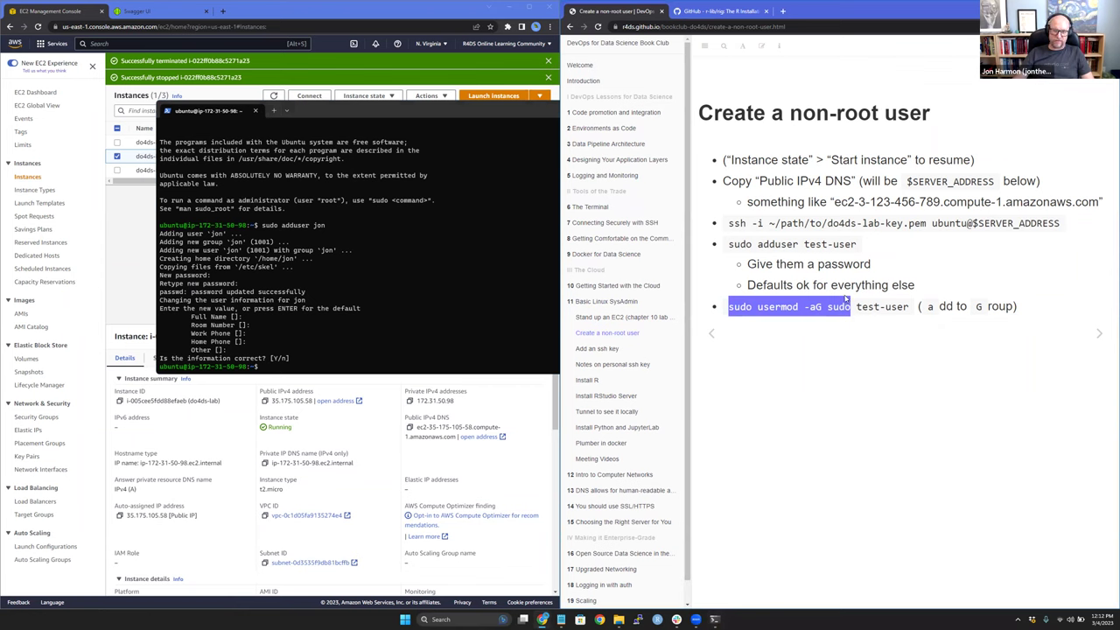
pyautogui.click(310, 292)
pyautogui.write('sudo usermod -aG sudo')
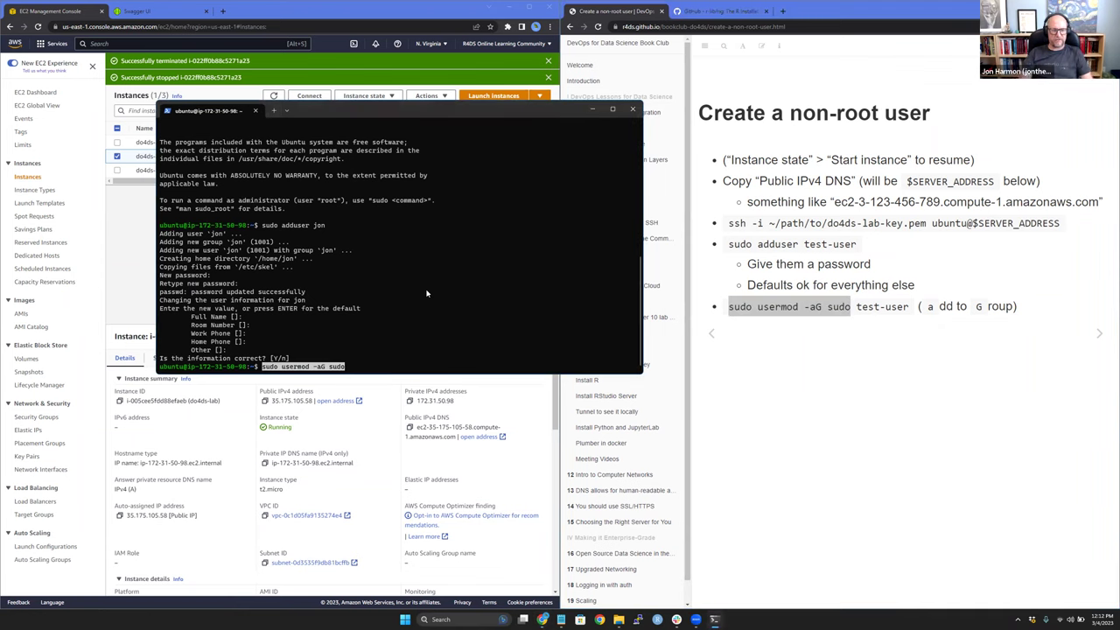
pyautogui.write('jon')
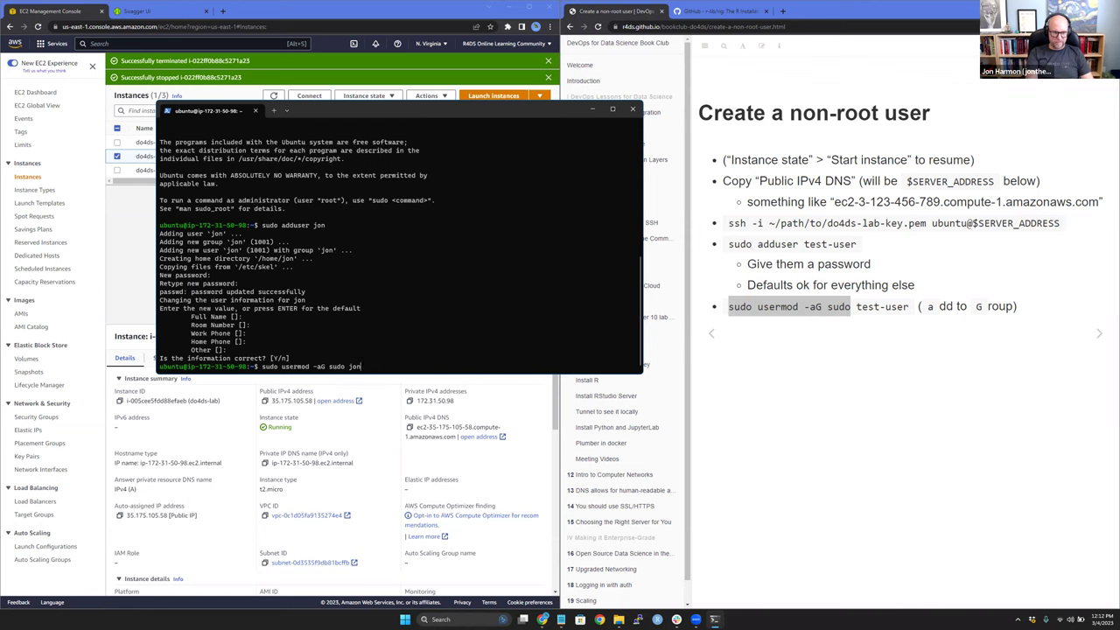
pyautogui.press('Return')
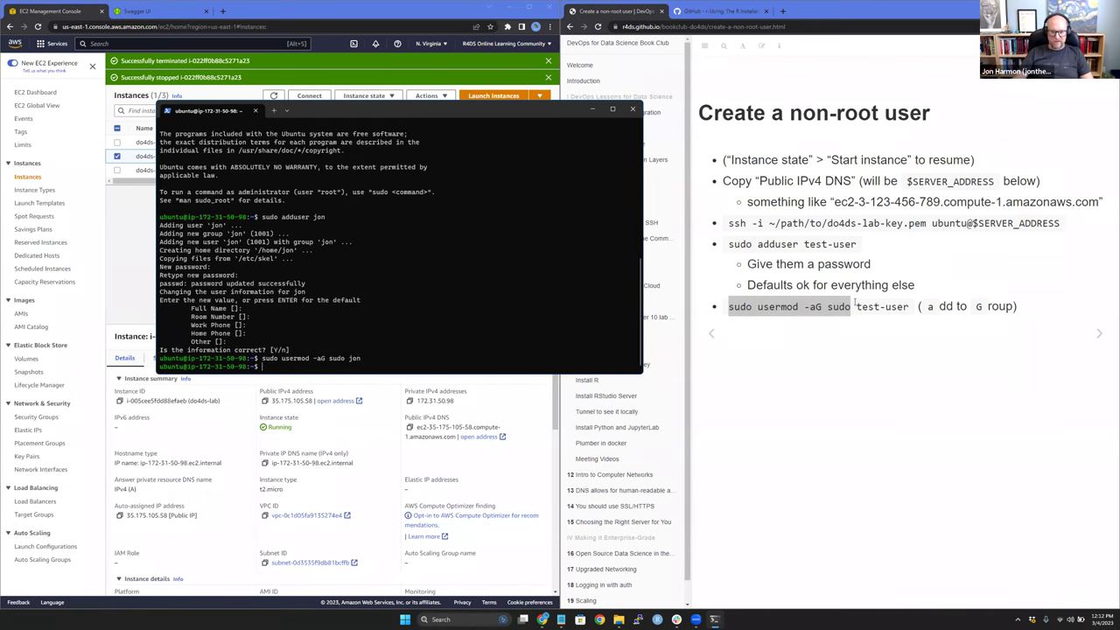
# Advance the notes to Add an ssh key and highlight the id_rsa name and the ssh-keygen command.
pyautogui.click(914, 259)
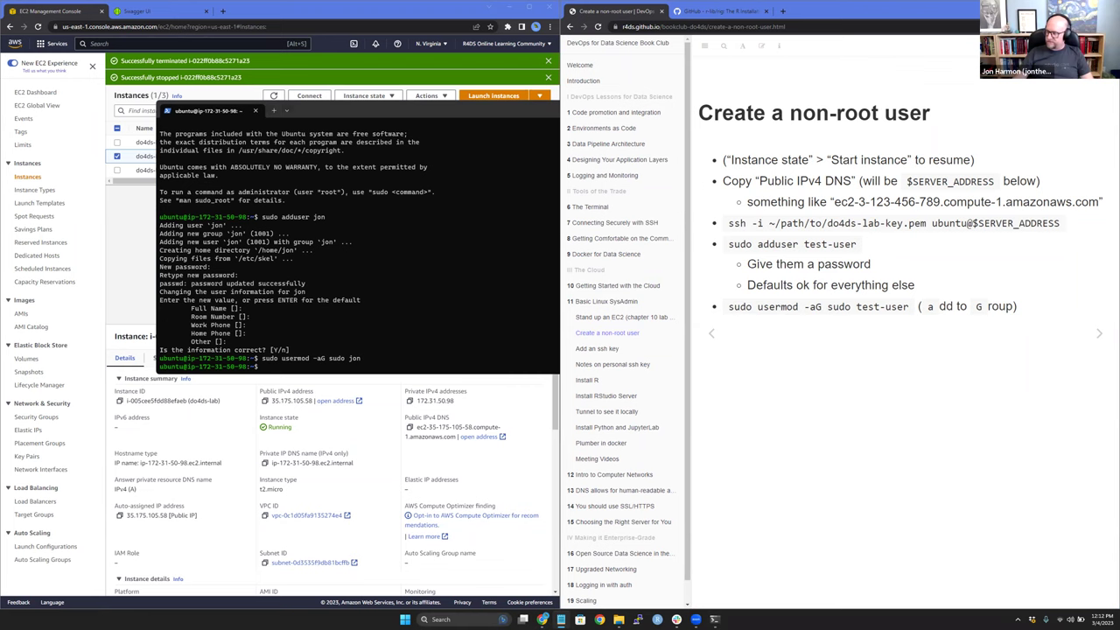
pyautogui.press('Right')
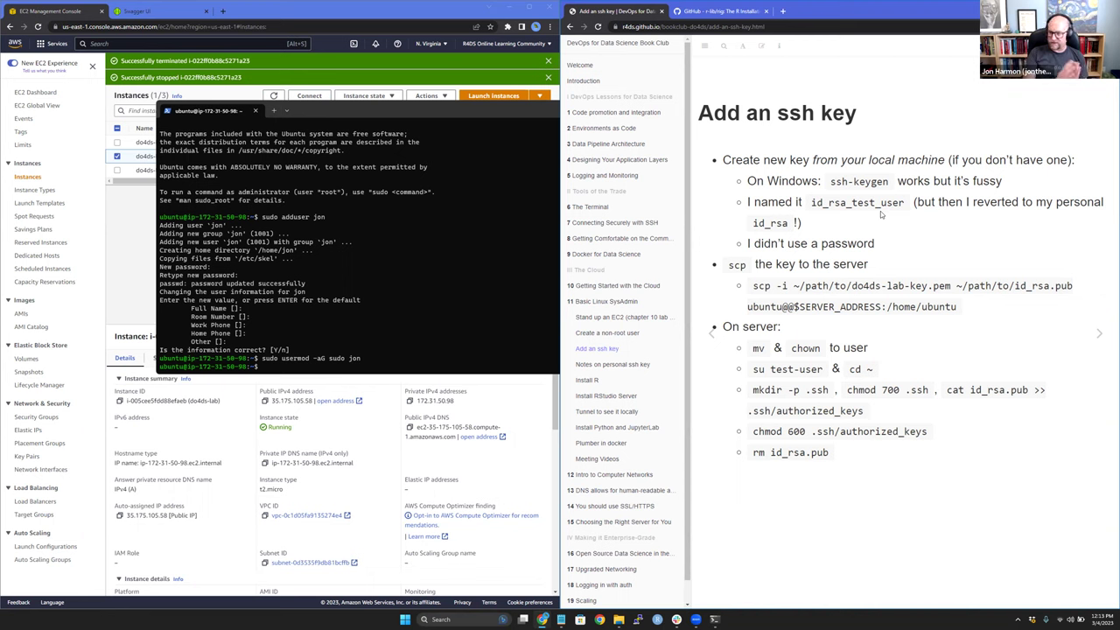
pyautogui.doubleClick(768, 225)
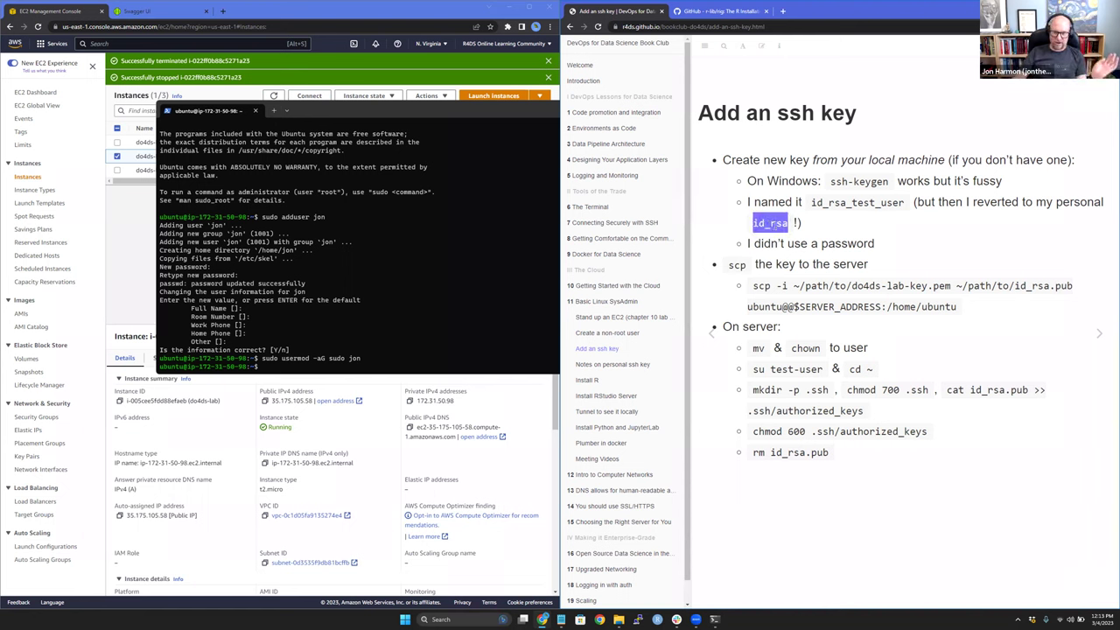
pyautogui.click(854, 181)
pyautogui.moveTo(830, 181); pyautogui.dragTo(888, 181)
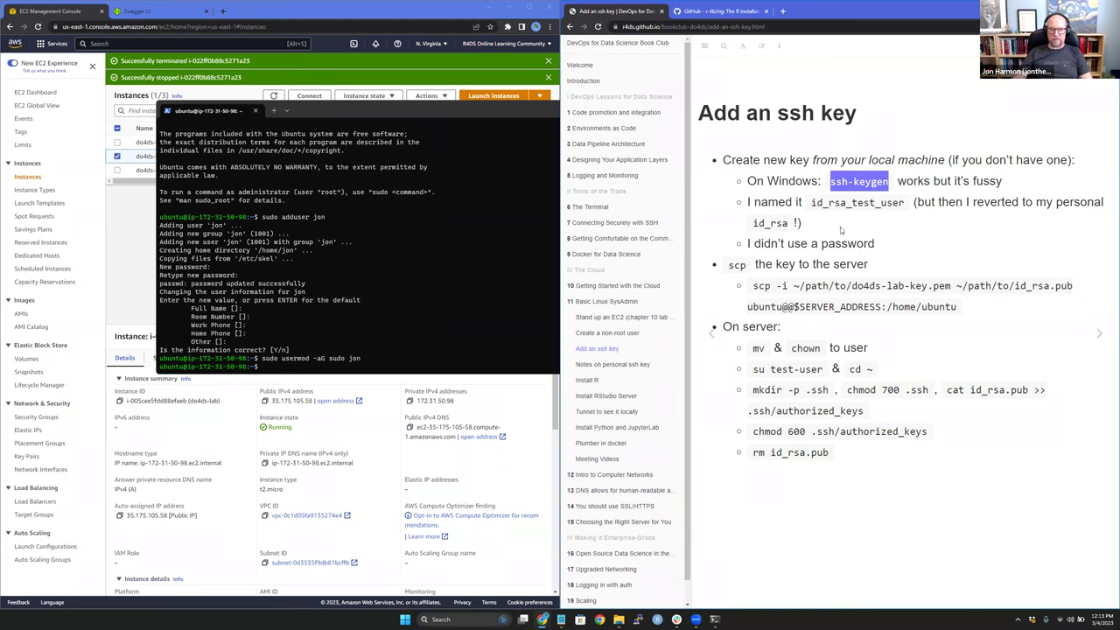
# Highlight "local machine" in the notes, then open a local PowerShell window and place it below the server terminal.
pyautogui.click(846, 233)
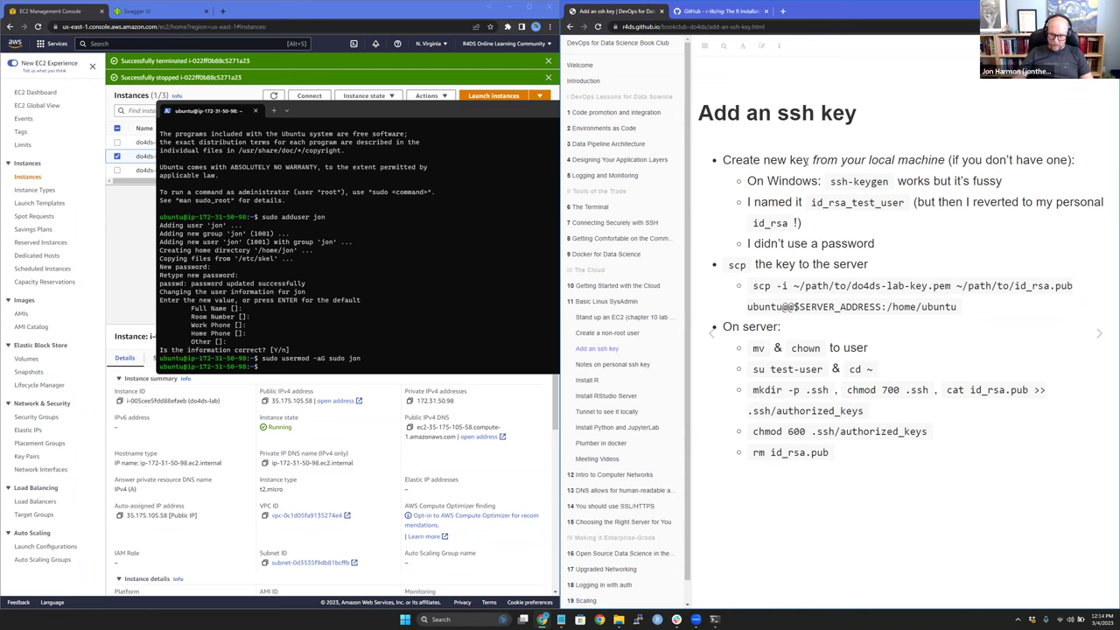
pyautogui.moveTo(869, 159); pyautogui.dragTo(944, 159)
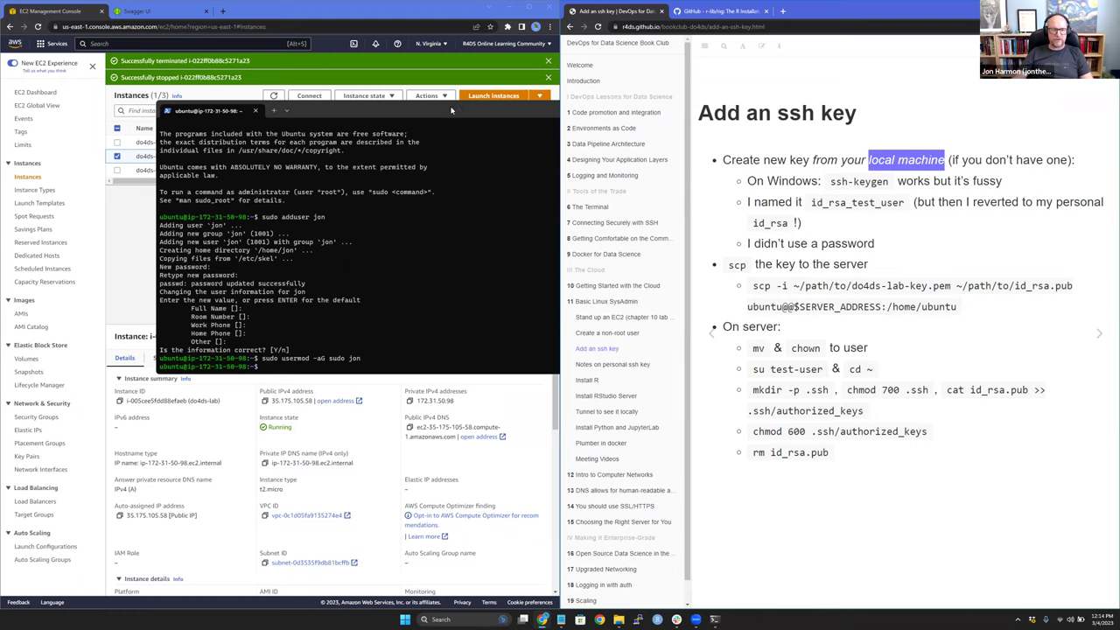
pyautogui.moveTo(457, 109); pyautogui.dragTo(338, 87)
pyautogui.click(437, 618)
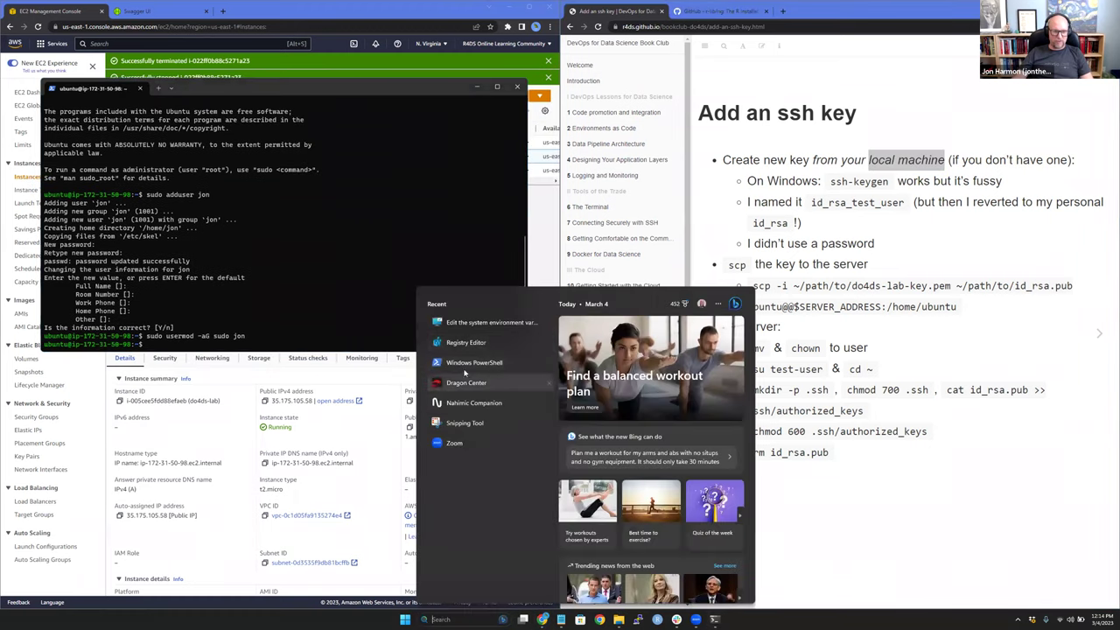
pyautogui.click(468, 272)
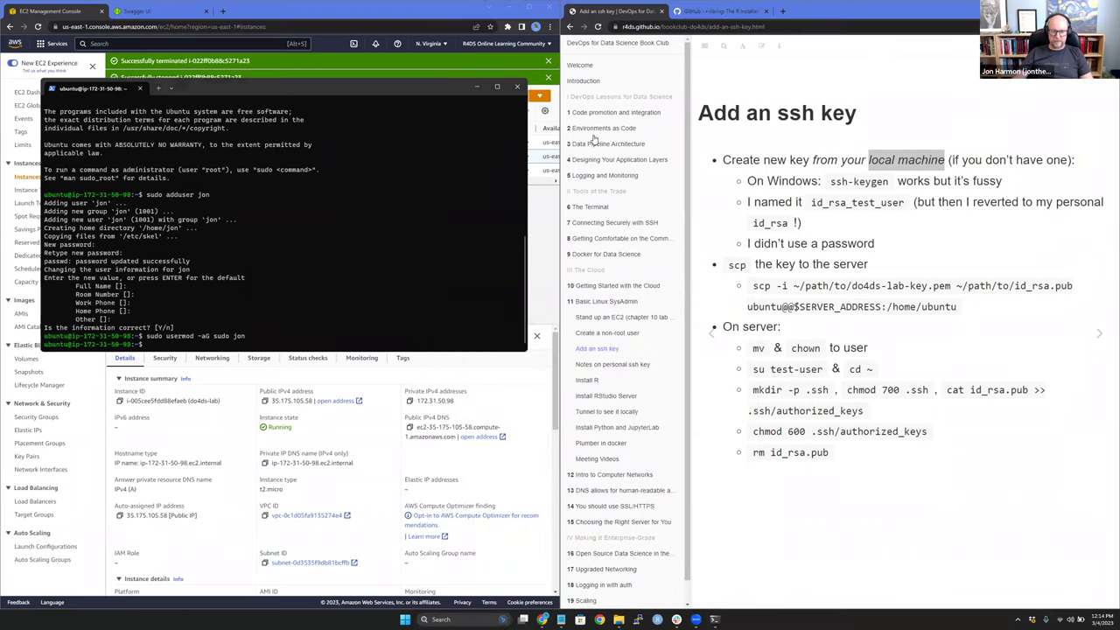
pyautogui.hotkey('ctrl', 'shift', 'n')
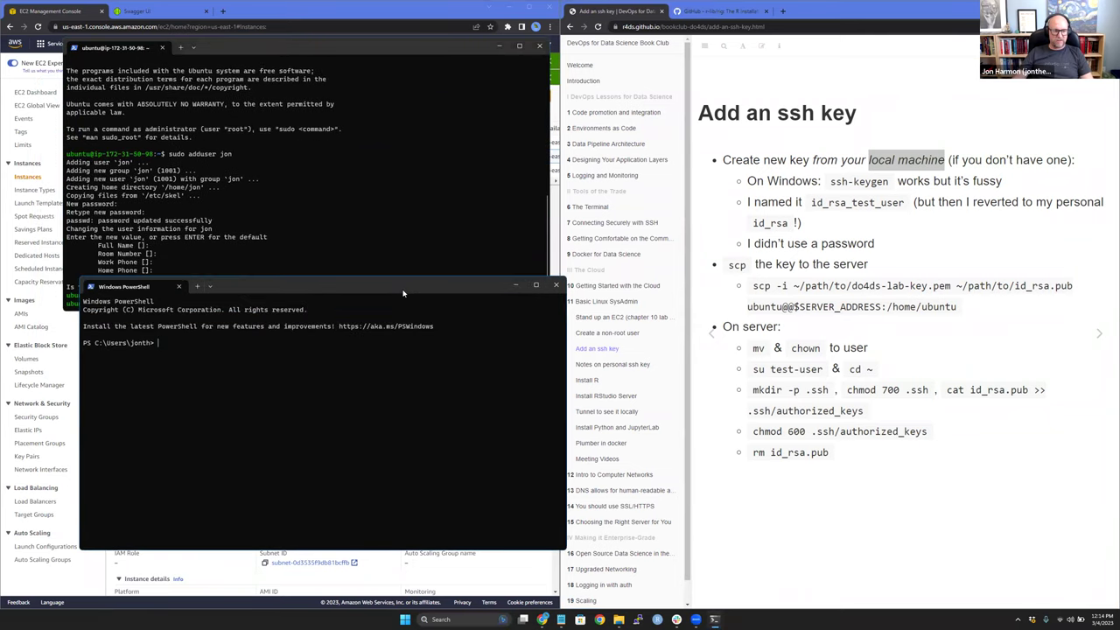
pyautogui.moveTo(403, 293); pyautogui.dragTo(384, 330)
# Begin a local scp command with -i and the identity file Dropbox\Learning\do4ds-labs\do4ds-lab-key.pem in the home folder.
pyautogui.write('scp')
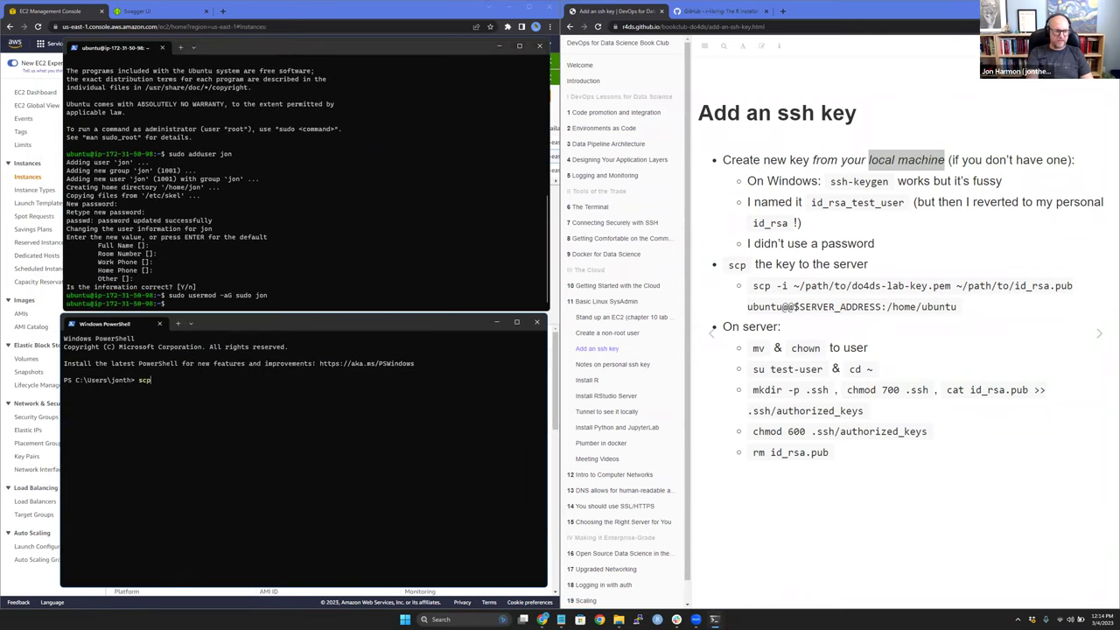
pyautogui.write(' -i ~')
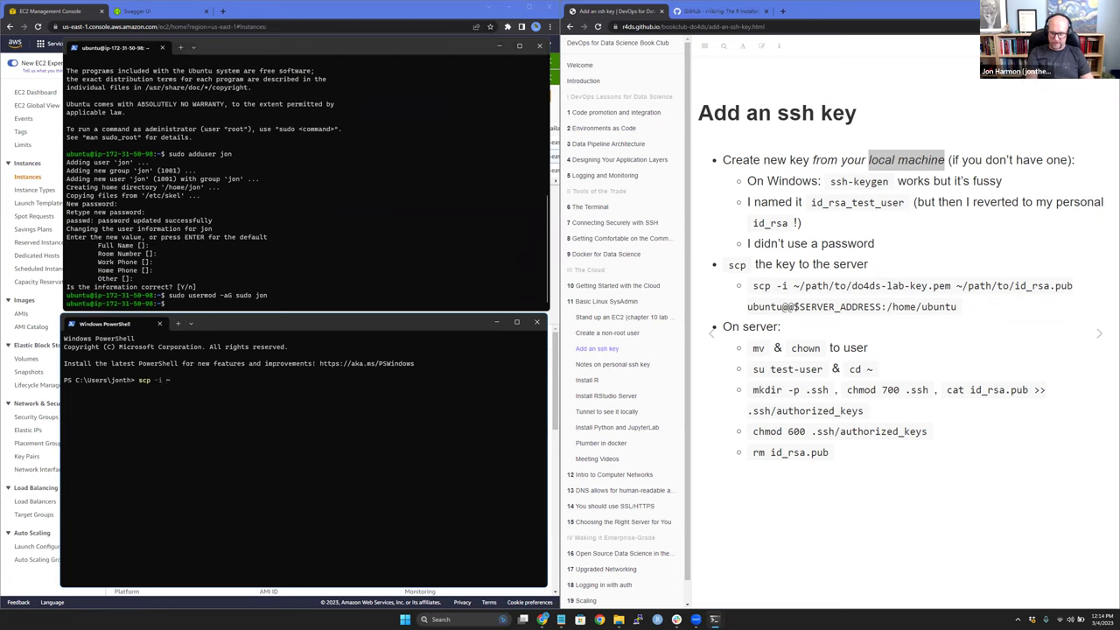
pyautogui.write('/Dro')
pyautogui.press('Tab')
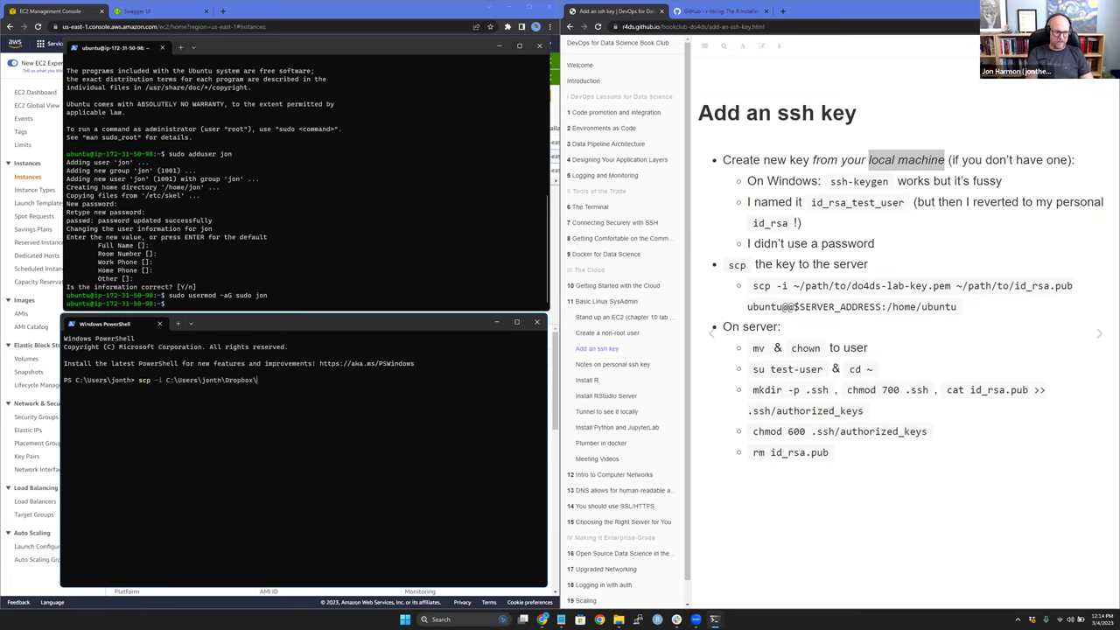
pyautogui.write('Le')
pyautogui.press('Tab')
pyautogui.write('d')
pyautogui.press('Tab')
pyautogui.write('d')
pyautogui.press('Tab')
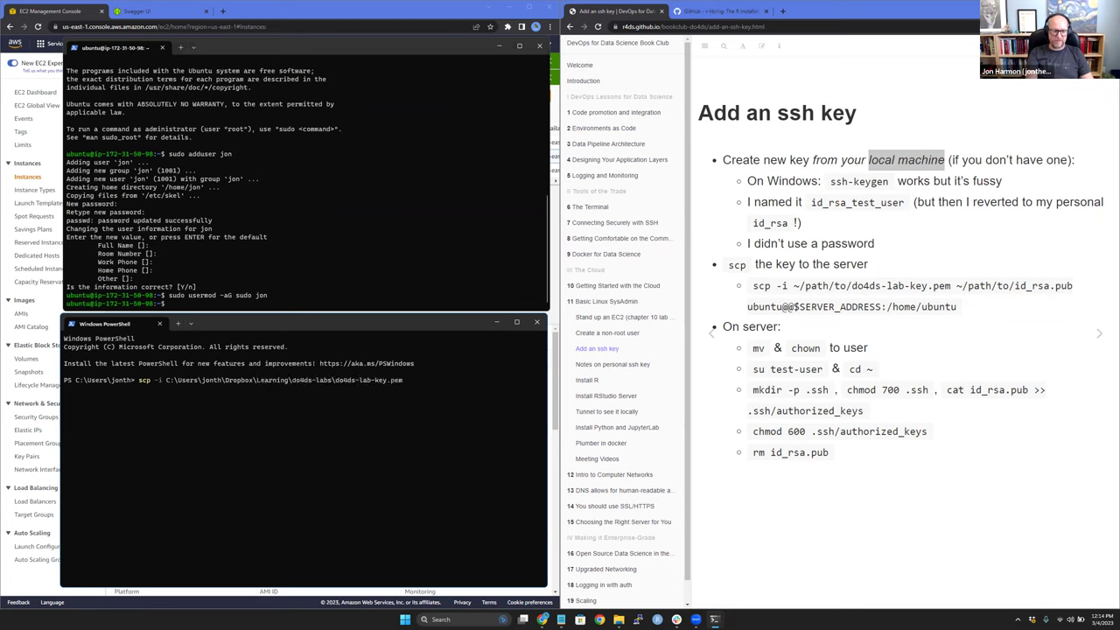
pyautogui.write('~/.ssh/')
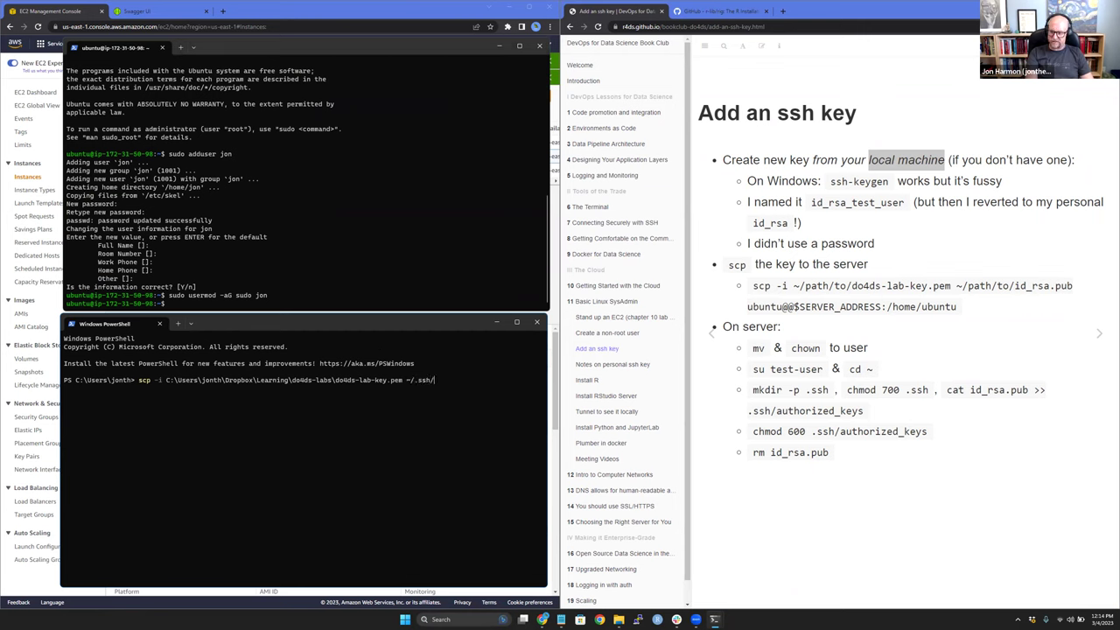
pyautogui.write('id_rs')
pyautogui.press('Tab')
pyautogui.write('.')
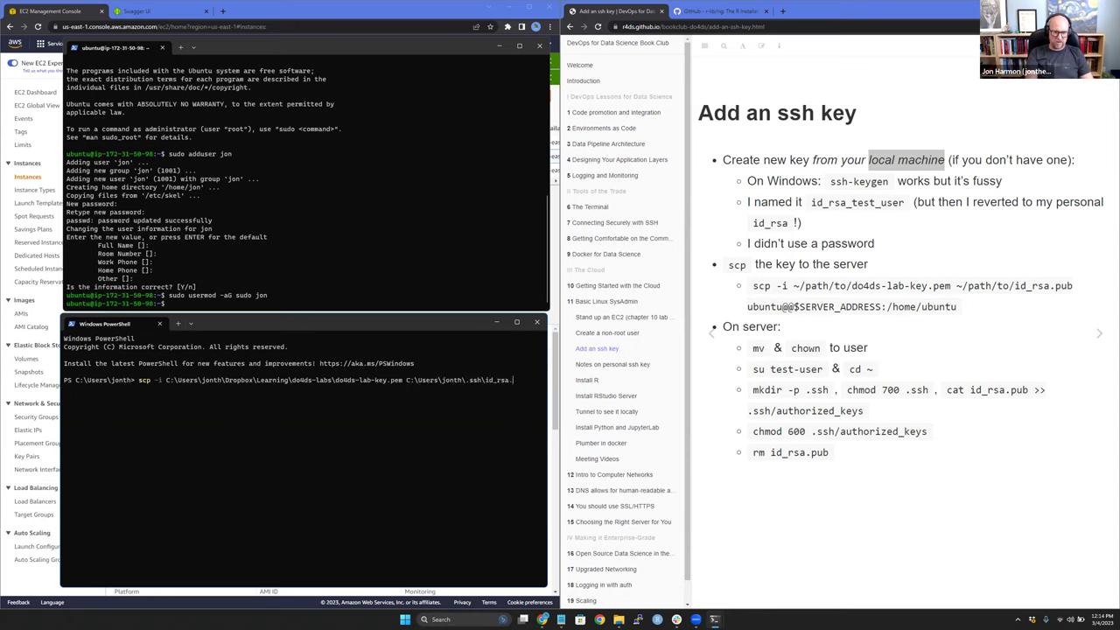
pyautogui.write('pub ubuntu@')
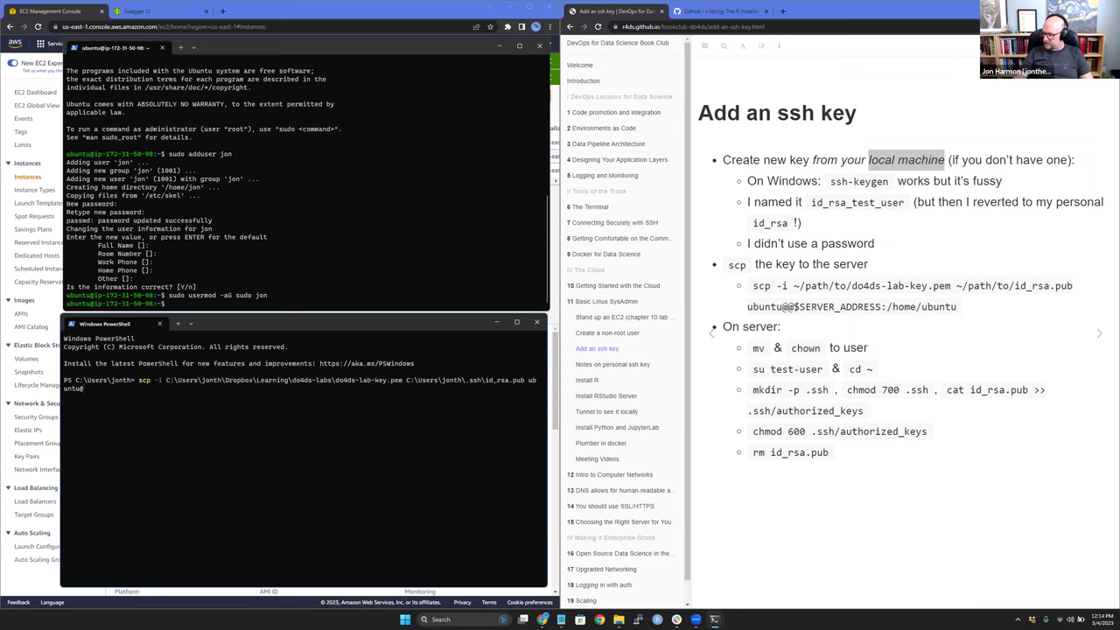
pyautogui.rightClick(164, 396)
pyautogui.press('Return')
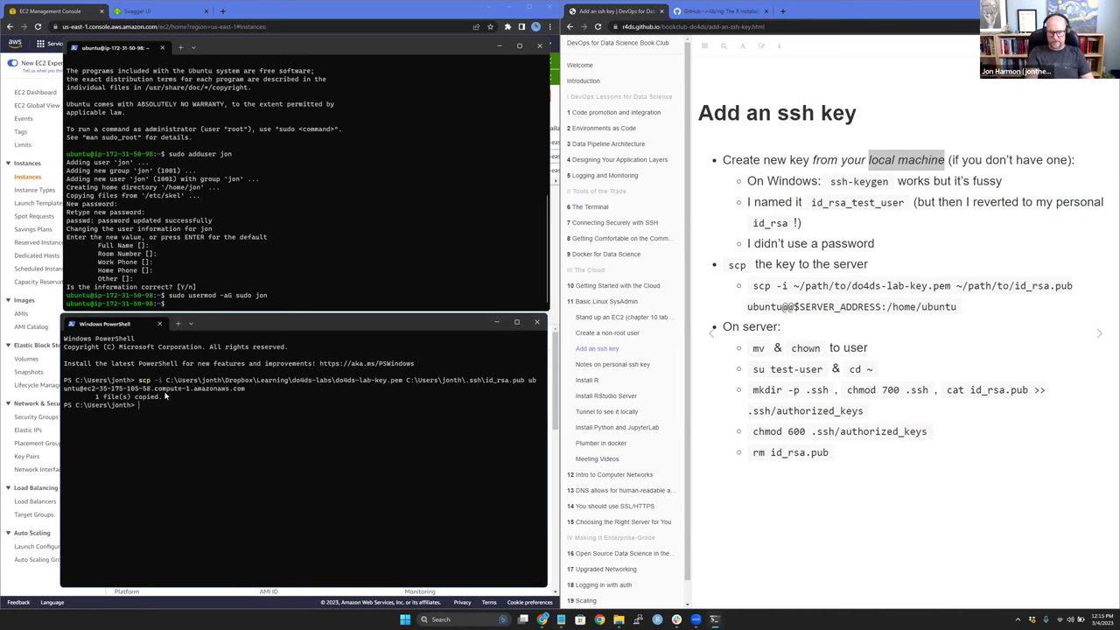
# List the server's home folder and check the :/home/ubuntu destination in the notes' scp command.
pyautogui.click(280, 257)
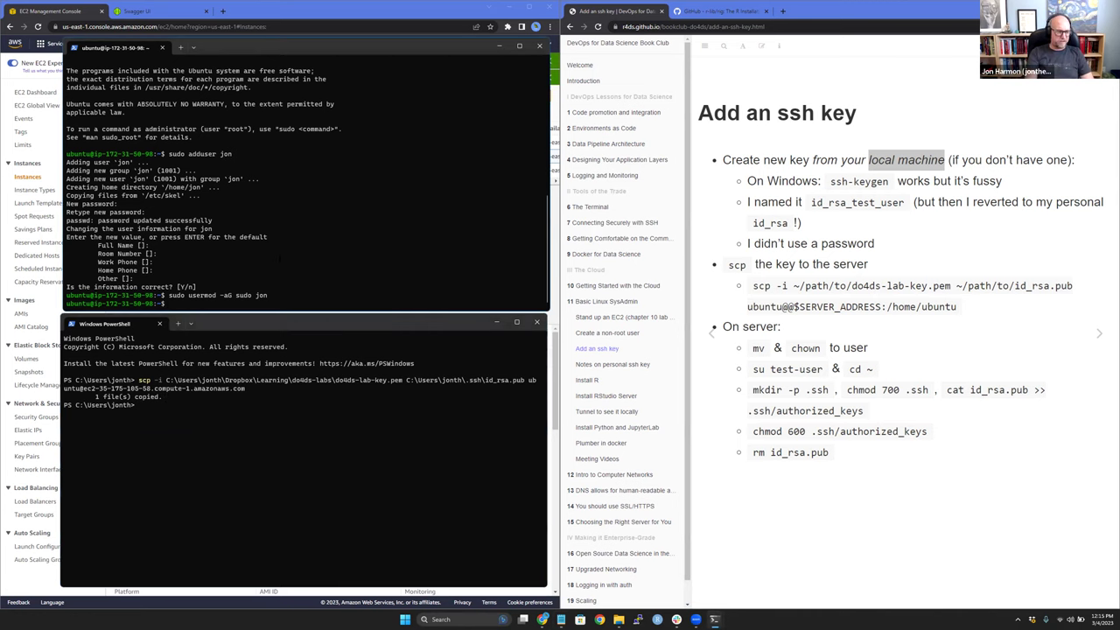
pyautogui.write('ls')
pyautogui.press('Return')
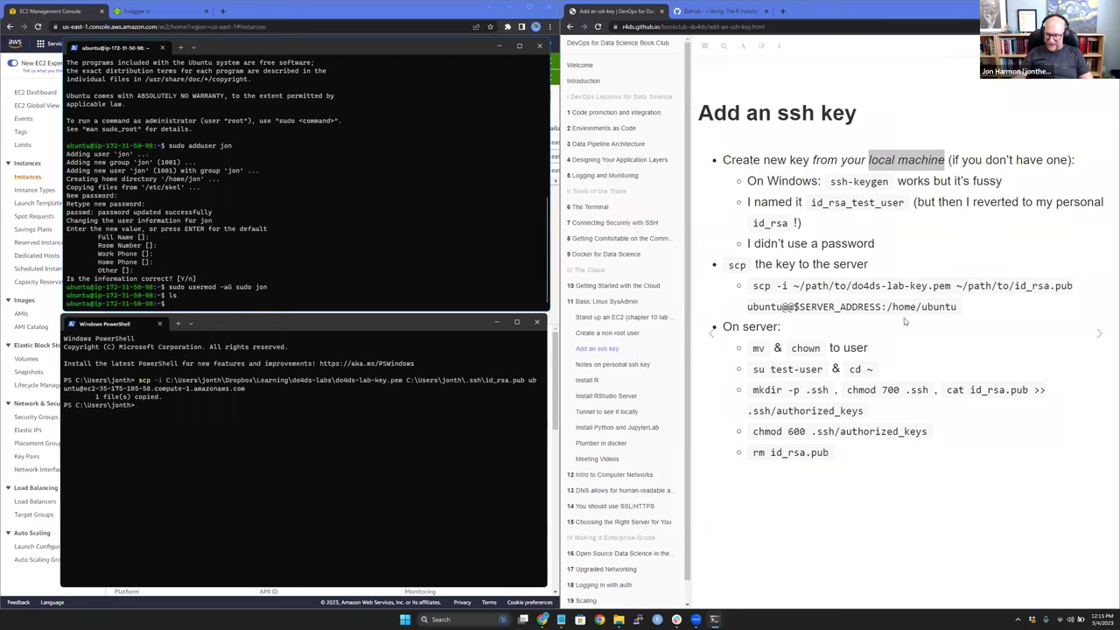
pyautogui.moveTo(881, 307); pyautogui.dragTo(957, 306)
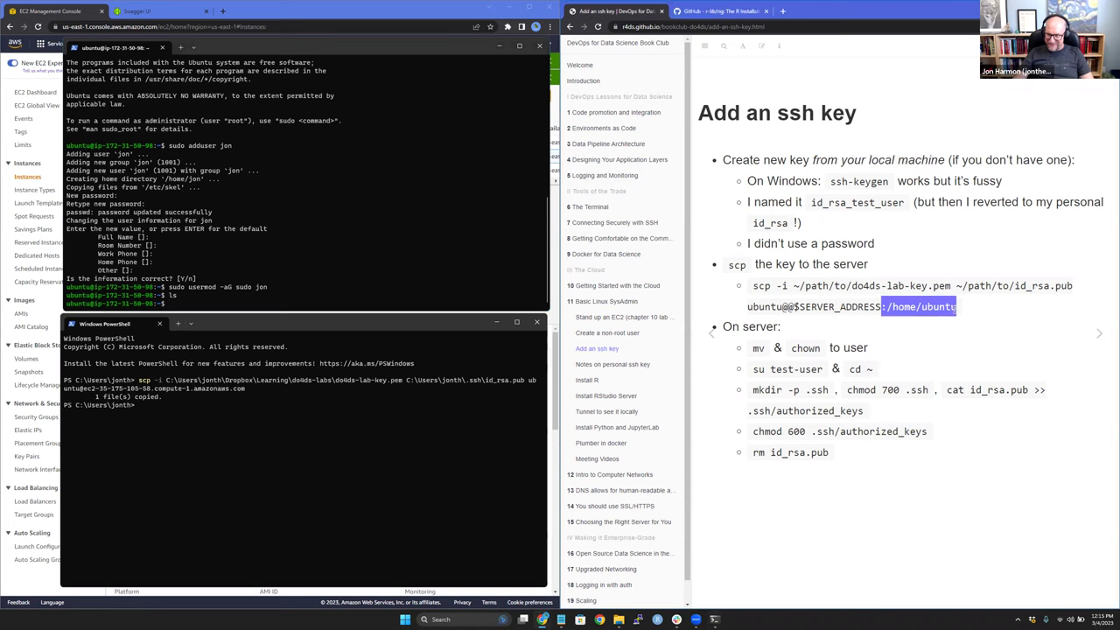
pyautogui.click(901, 313)
# On the server, list the root folder, all home folder files including hidden ones, and the .ssh folder.
pyautogui.click(306, 198)
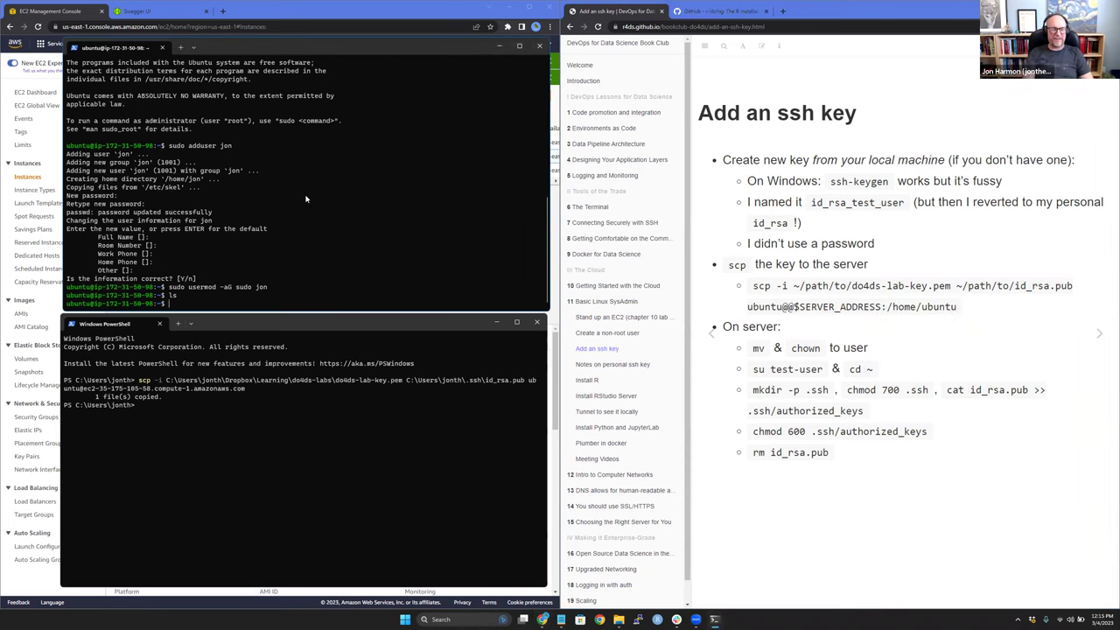
pyautogui.write('ls')
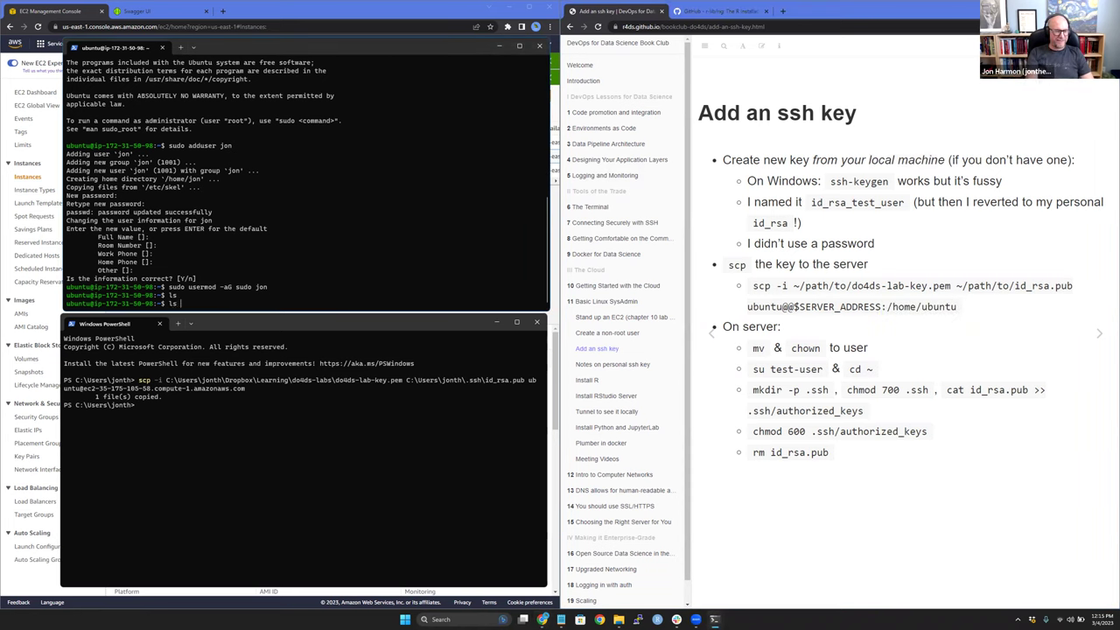
pyautogui.write('l/')
pyautogui.press('Return')
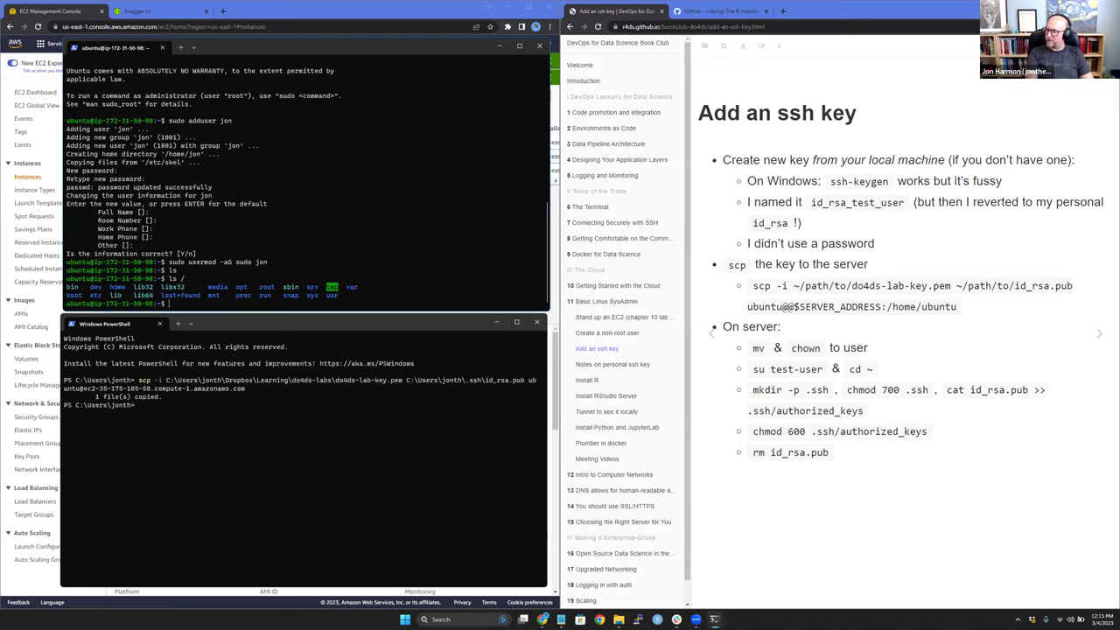
pyautogui.write('ls -a')
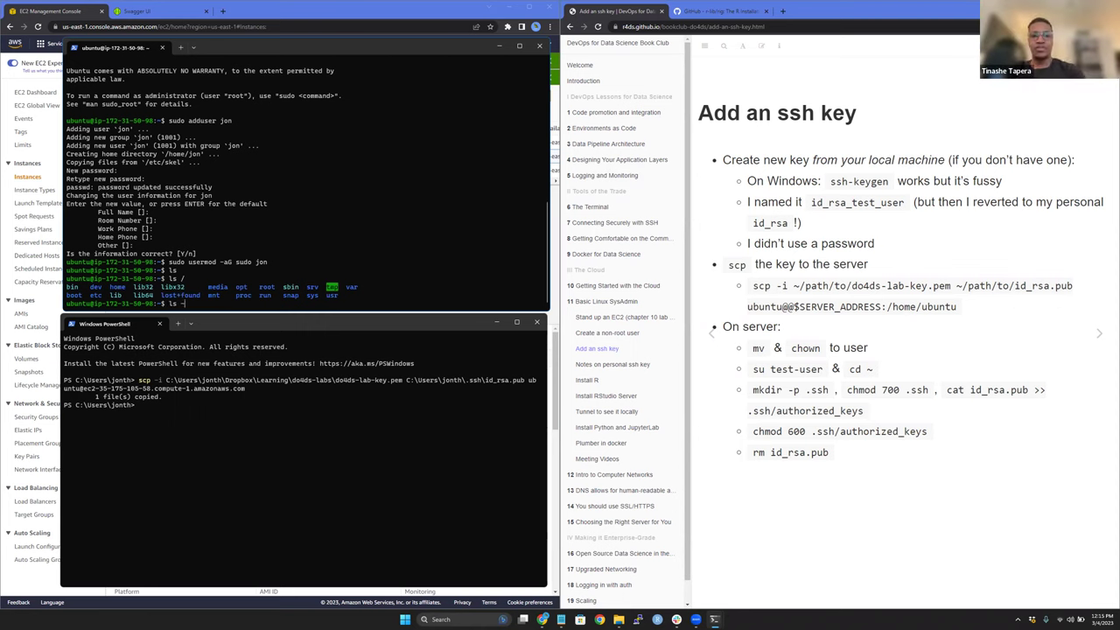
pyautogui.press('Return')
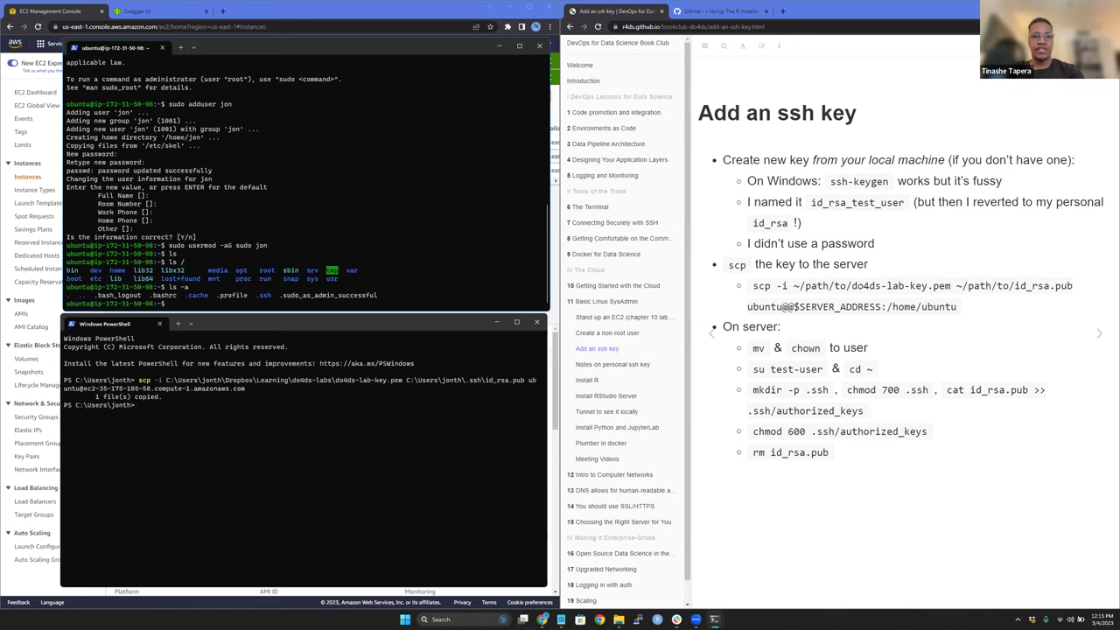
pyautogui.write('ls .ssh')
pyautogui.press('Return')
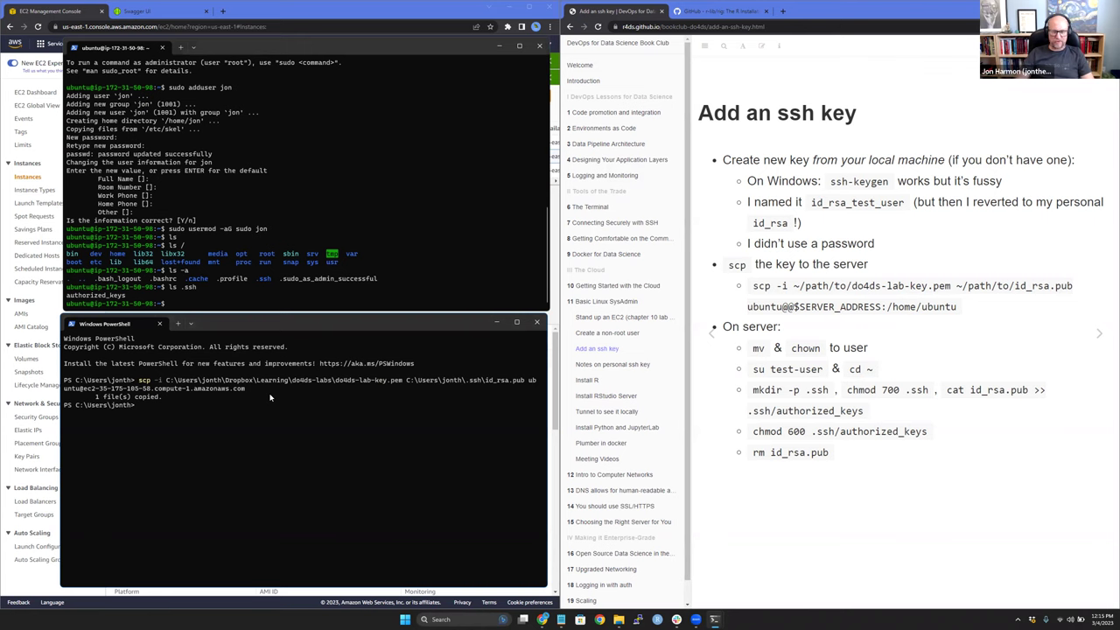
pyautogui.press('Up')
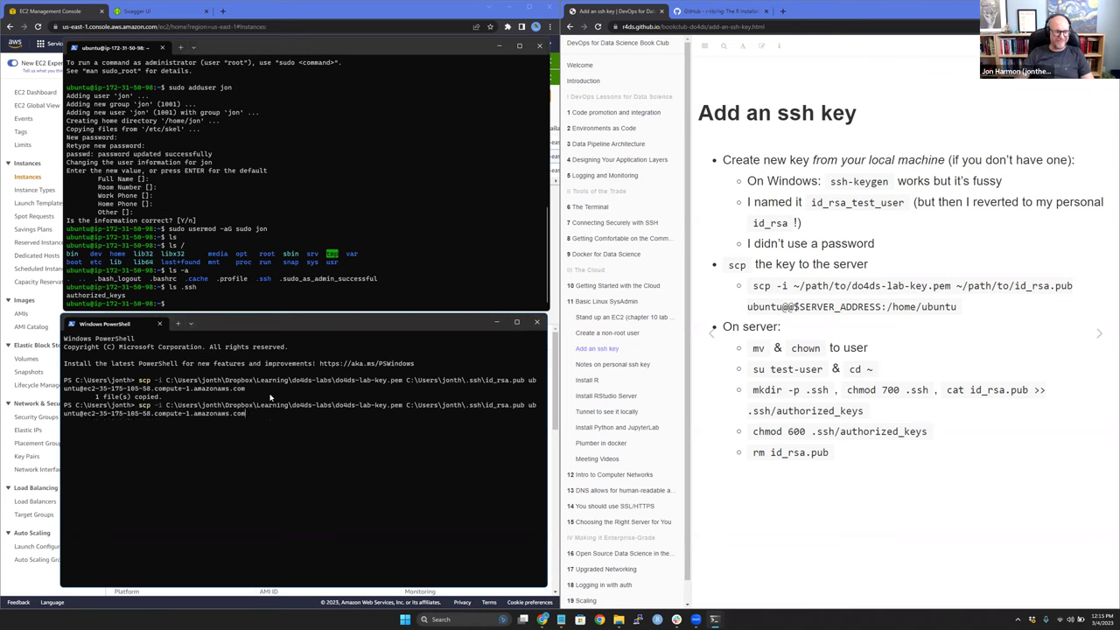
pyautogui.write(':')
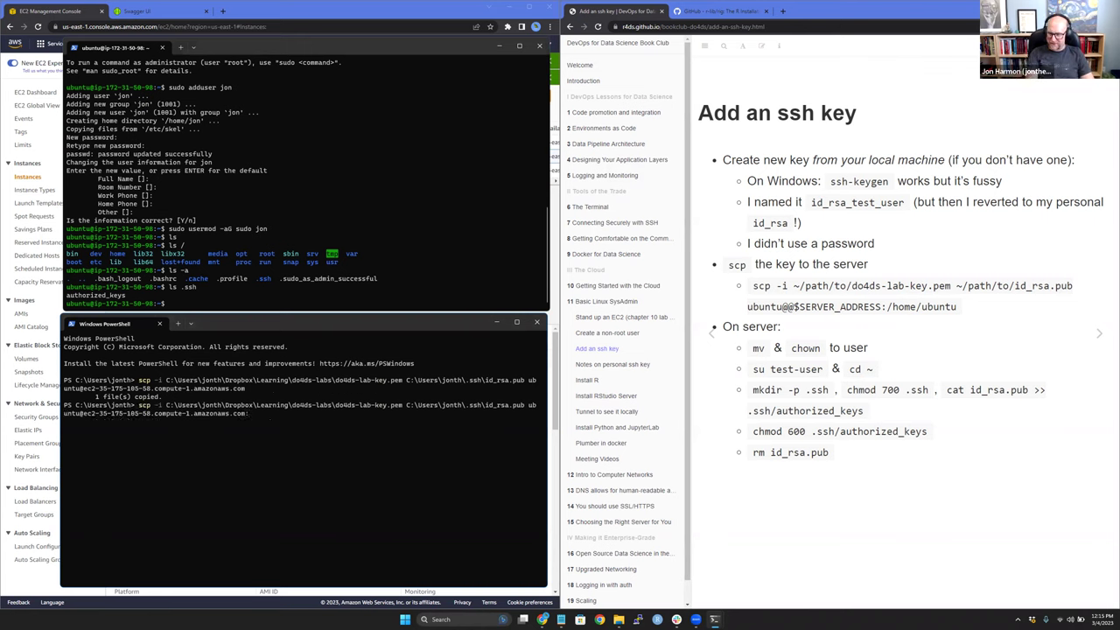
pyautogui.write('/')
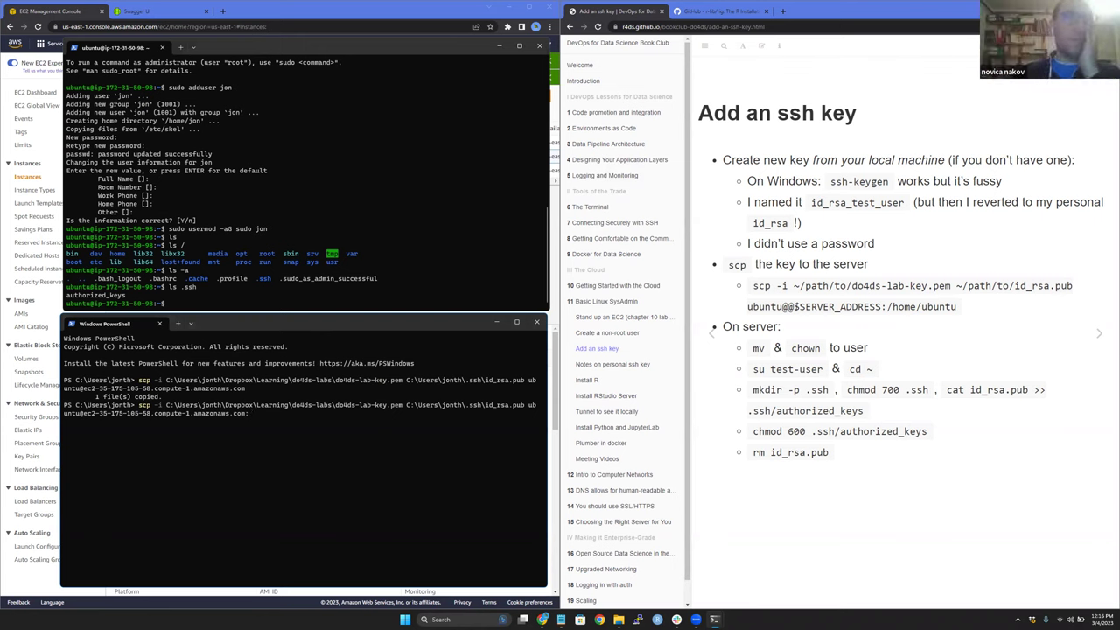
pyautogui.press('BackSpace')
pyautogui.press('BackSpace')
pyautogui.press('BackSpace')
pyautogui.press('BackSpace')
pyautogui.press('BackSpace')
pyautogui.press('BackSpace')
pyautogui.press('BackSpace')
pyautogui.press('BackSpace')
pyautogui.press('BackSpace')
pyautogui.press('BackSpace')
pyautogui.press('BackSpace')
pyautogui.press('BackSpace')
pyautogui.press('BackSpace')
pyautogui.press('BackSpace')
pyautogui.press('BackSpace')
pyautogui.press('BackSpace')
pyautogui.press('BackSpace')
pyautogui.press('BackSpace')
pyautogui.press('BackSpace')
pyautogui.press('BackSpace')
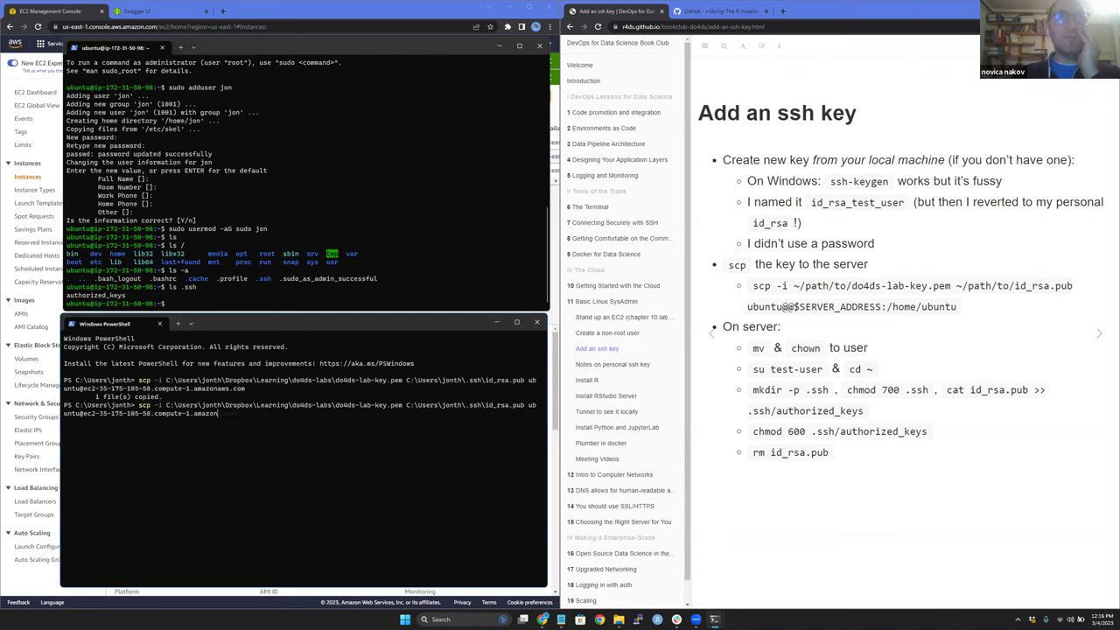
pyautogui.press('BackSpace')
pyautogui.press('BackSpace')
pyautogui.press('BackSpace')
pyautogui.press('BackSpace')
pyautogui.press('BackSpace')
pyautogui.press('BackSpace')
pyautogui.press('BackSpace')
pyautogui.press('BackSpace')
pyautogui.press('BackSpace')
pyautogui.press('BackSpace')
pyautogui.press('BackSpace')
pyautogui.press('BackSpace')
pyautogui.press('BackSpace')
pyautogui.press('BackSpace')
pyautogui.press('BackSpace')
pyautogui.press('BackSpace')
pyautogui.press('BackSpace')
pyautogui.press('BackSpace')
pyautogui.press('BackSpace')
pyautogui.press('BackSpace')
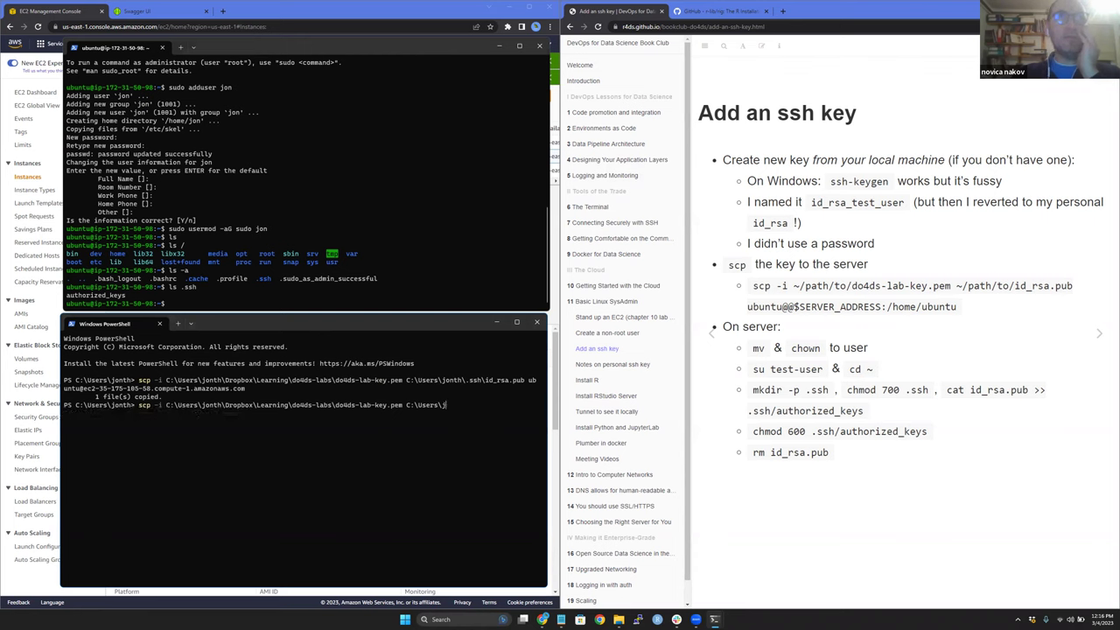
pyautogui.press('BackSpace')
pyautogui.press('BackSpace')
pyautogui.press('BackSpace')
pyautogui.press('BackSpace')
pyautogui.press('BackSpace')
pyautogui.press('BackSpace')
pyautogui.press('BackSpace')
pyautogui.press('BackSpace')
pyautogui.press('BackSpace')
pyautogui.press('BackSpace')
pyautogui.press('BackSpace')
pyautogui.press('BackSpace')
pyautogui.press('BackSpace')
pyautogui.press('BackSpace')
pyautogui.press('BackSpace')
pyautogui.press('BackSpace')
pyautogui.press('BackSpace')
pyautogui.press('BackSpace')
pyautogui.press('BackSpace')
pyautogui.press('BackSpace')
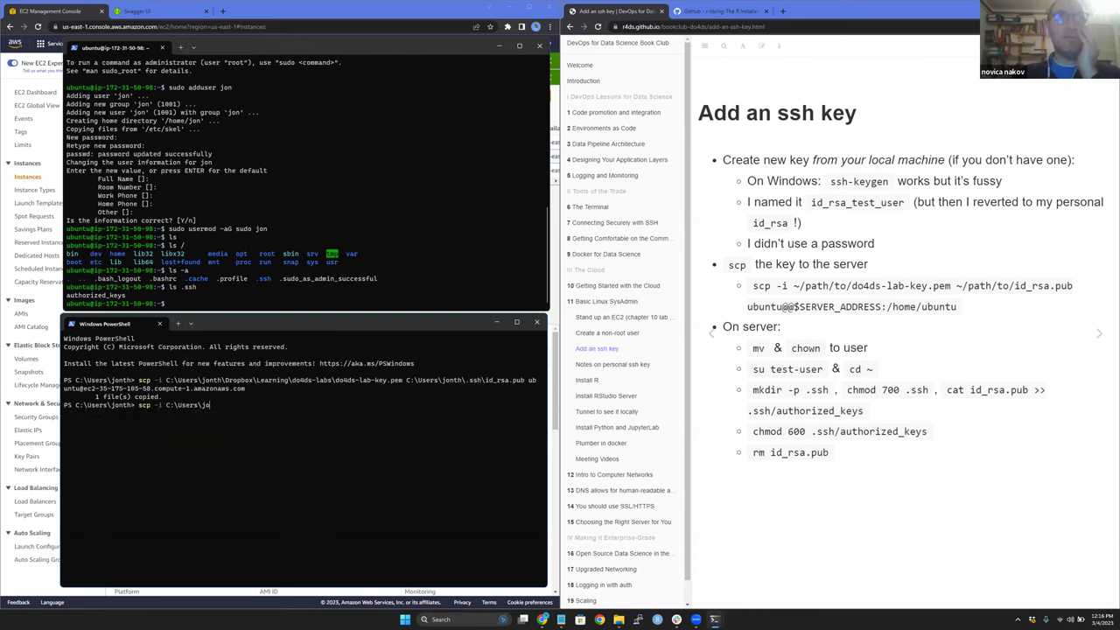
pyautogui.press('BackSpace')
pyautogui.press('BackSpace')
pyautogui.press('BackSpace')
pyautogui.write('ls')
pyautogui.press('Return')
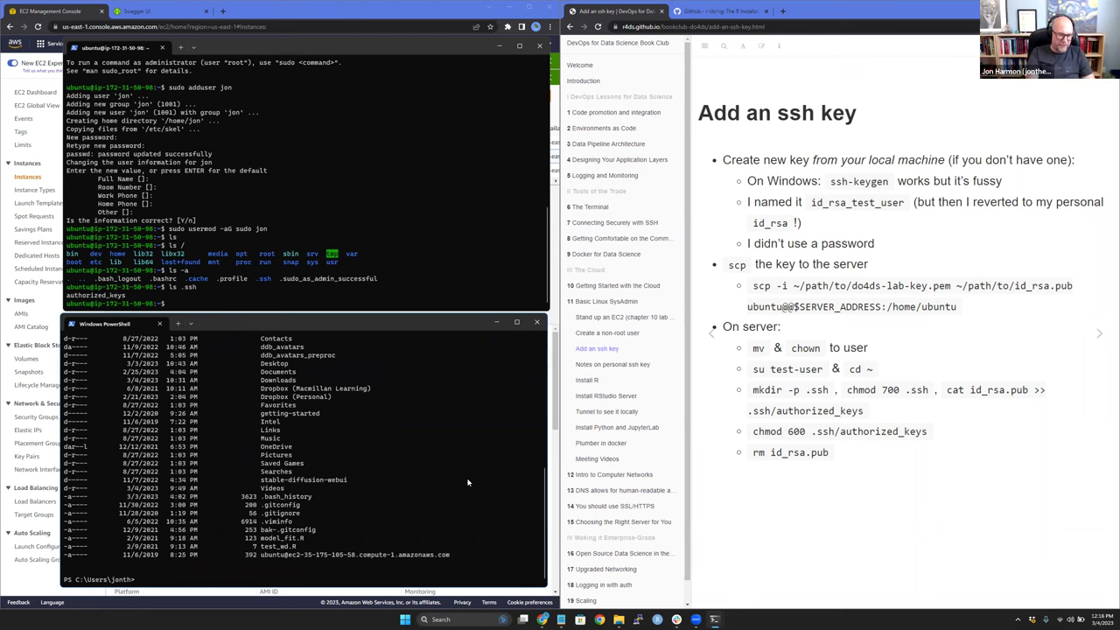
pyautogui.write('rm ubun')
pyautogui.press('Tab')
pyautogui.press('Return')
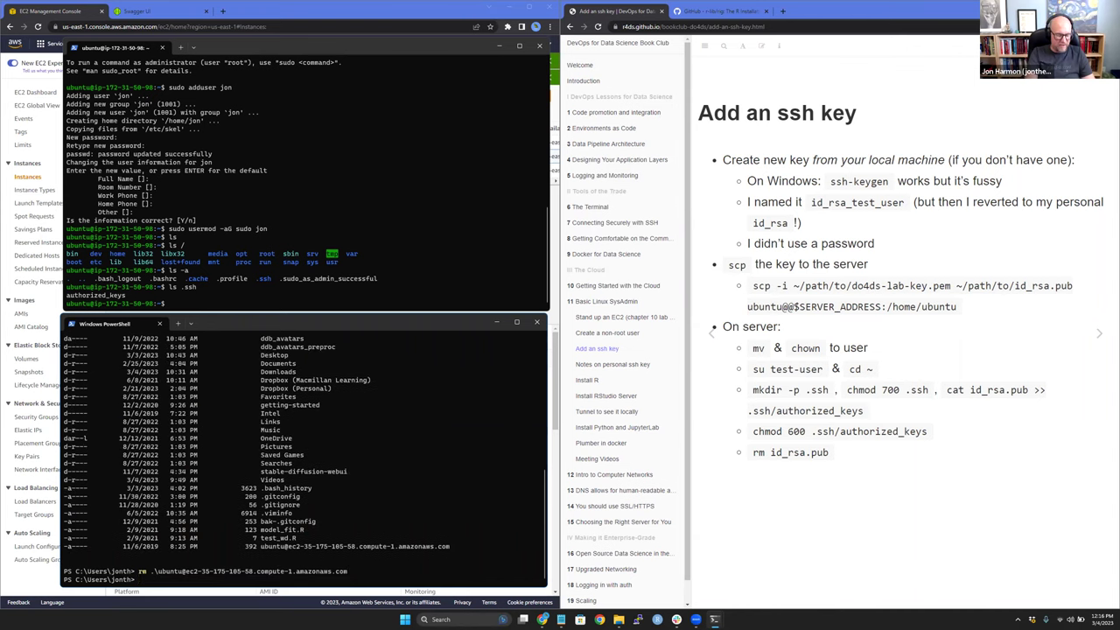
pyautogui.write('ls')
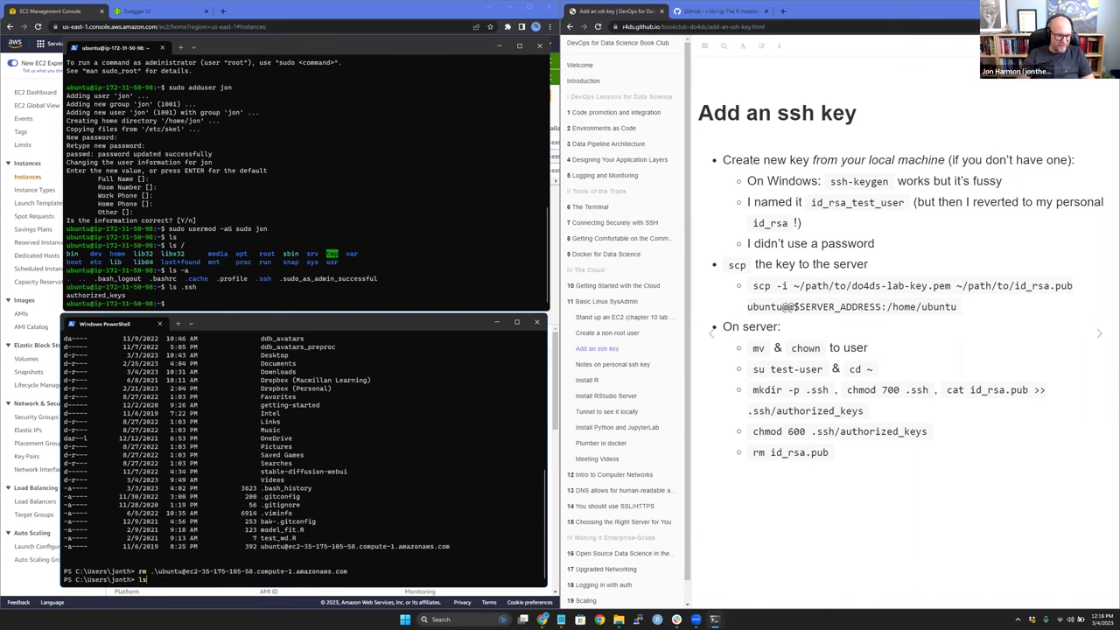
# Reuse the earlier scp command with :/home/ubuntu appended to the server address, and run it to copy id_rsa.pub.
pyautogui.press('Up')
pyautogui.press('Up')
pyautogui.press('Up')
pyautogui.write(':')
pyautogui.write('/home')
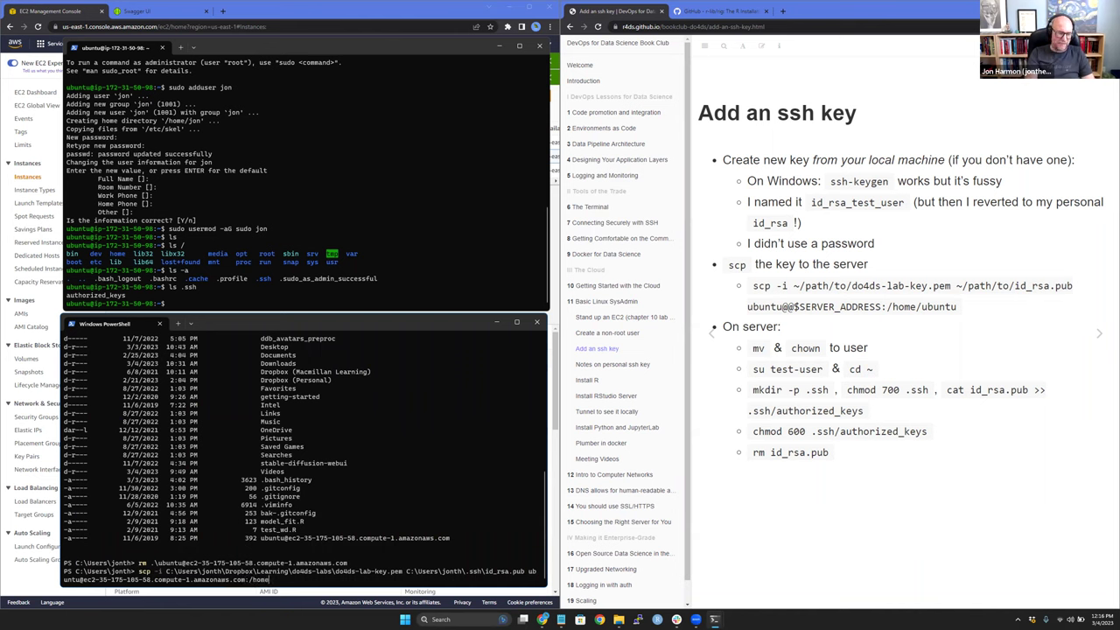
pyautogui.write('/ubuntu')
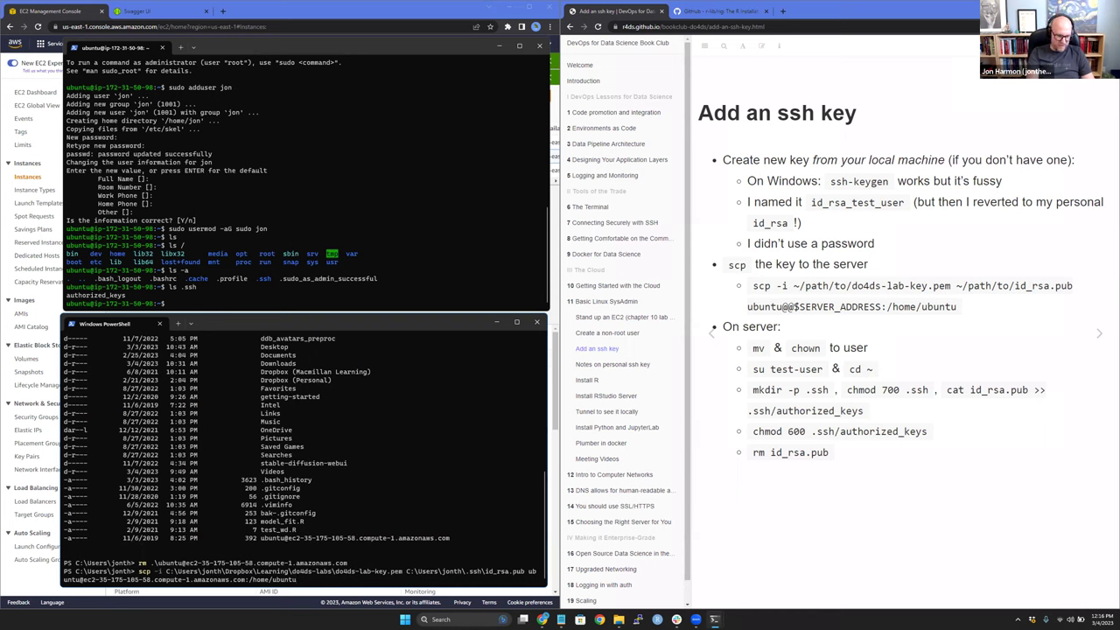
pyautogui.press('Return')
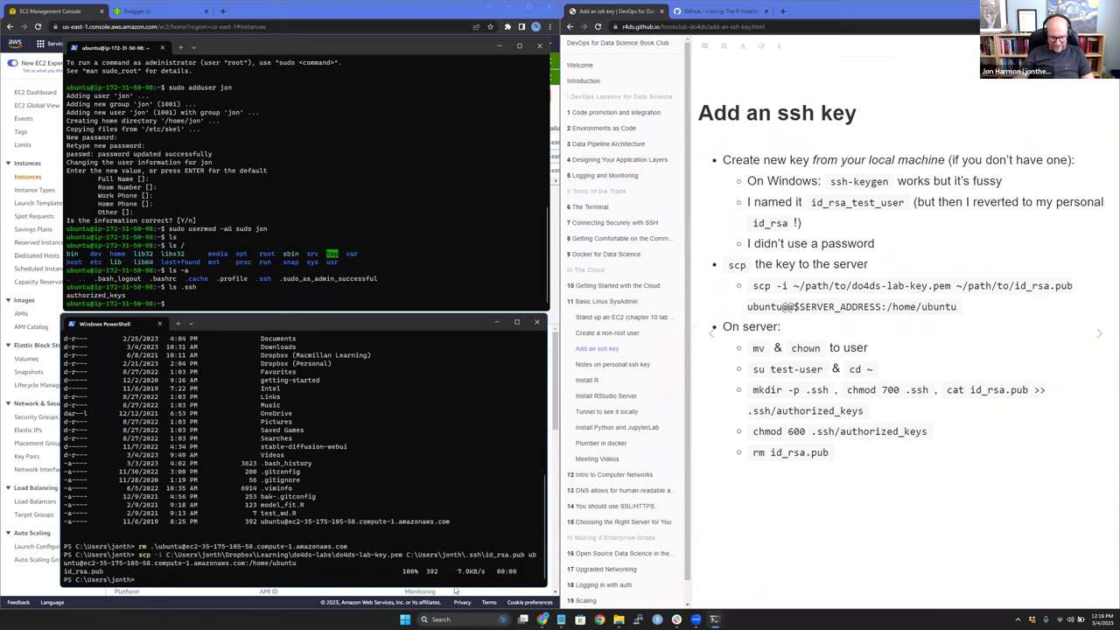
# List the server's home folder again to check for the copied public key.
pyautogui.click(270, 281)
pyautogui.write('ls')
pyautogui.press('Return')
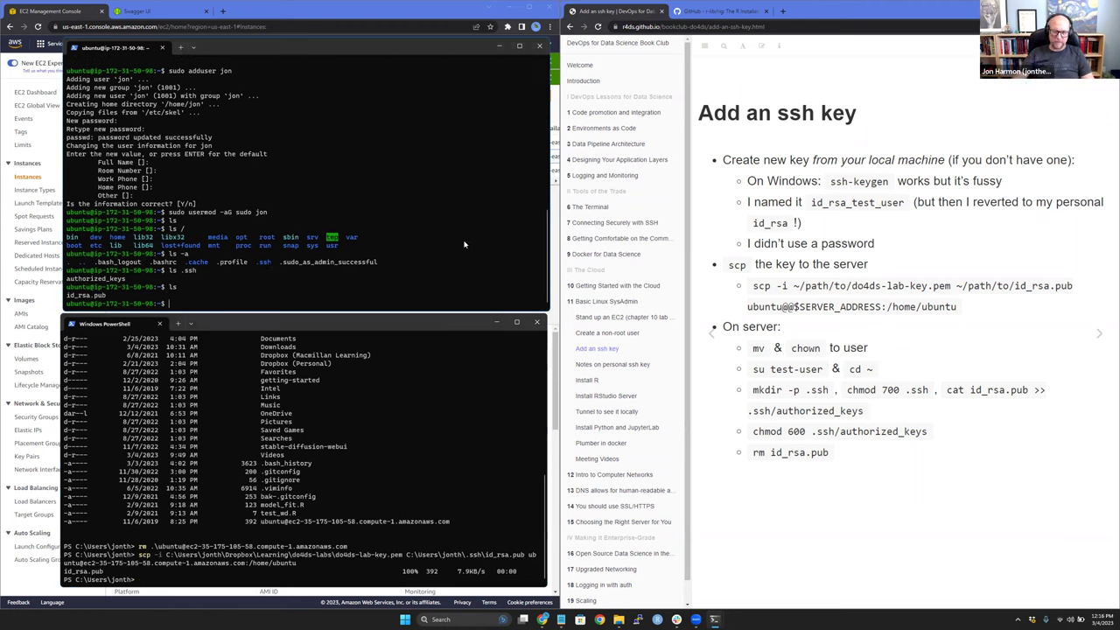
# Try to move the key with sudo mv, giving only the new user's home folder as the path.
pyautogui.write('sudo mv')
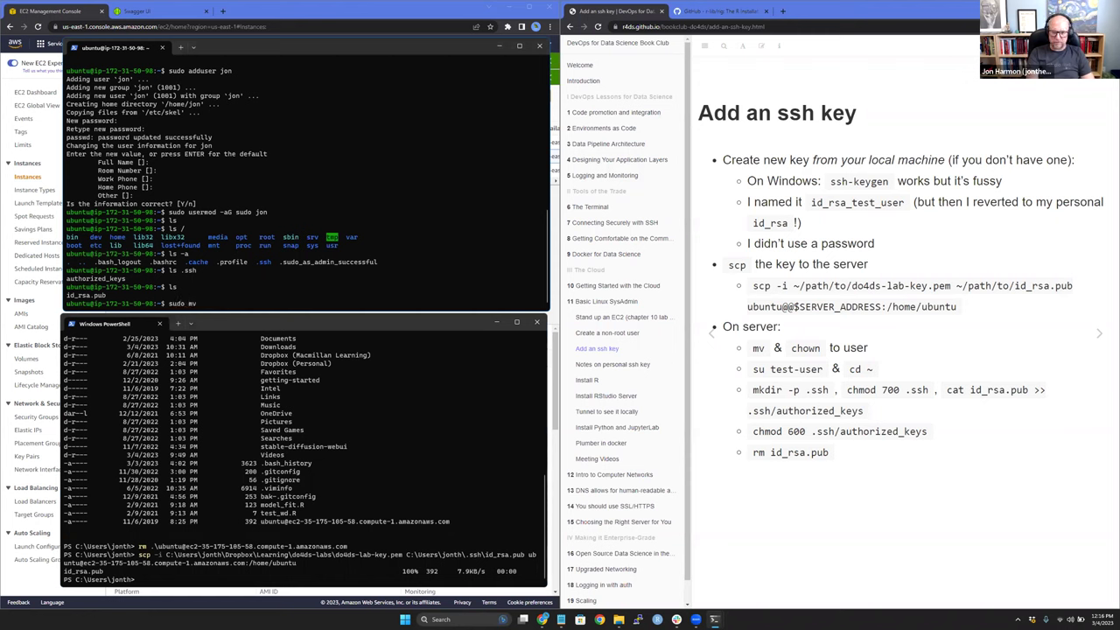
pyautogui.write(' ../jon')
pyautogui.press('Return')
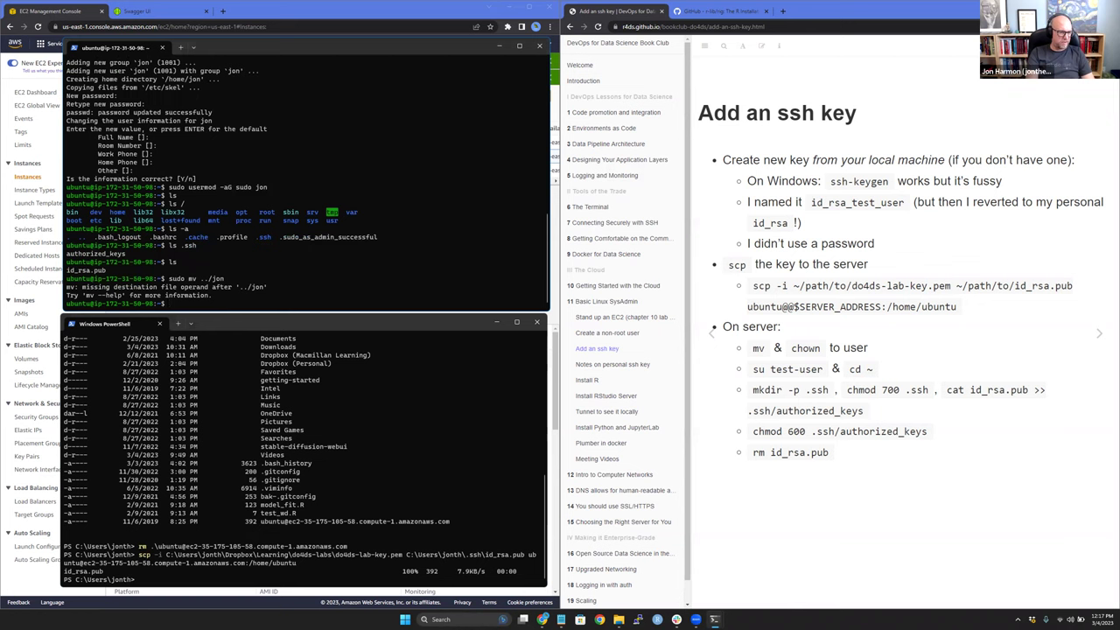
pyautogui.press('Up')
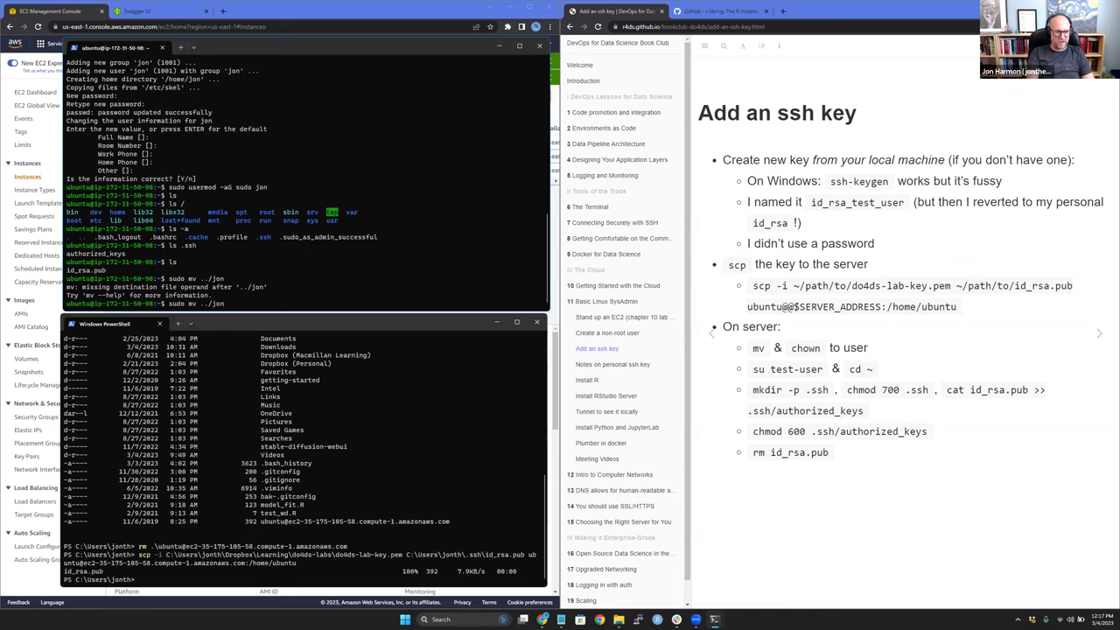
pyautogui.write('/')
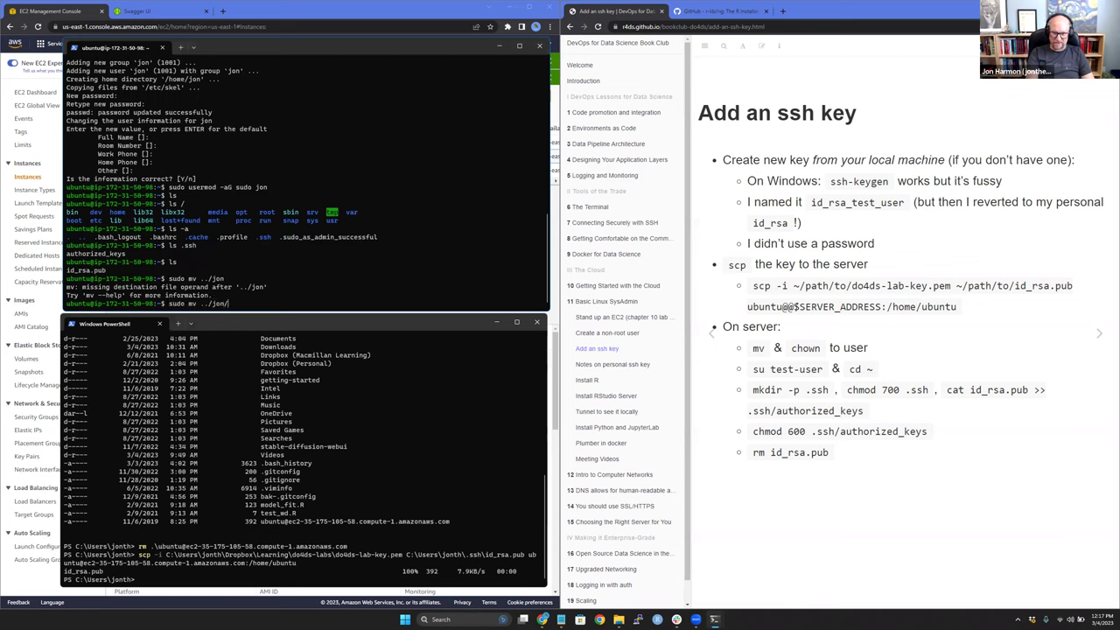
pyautogui.press('Return')
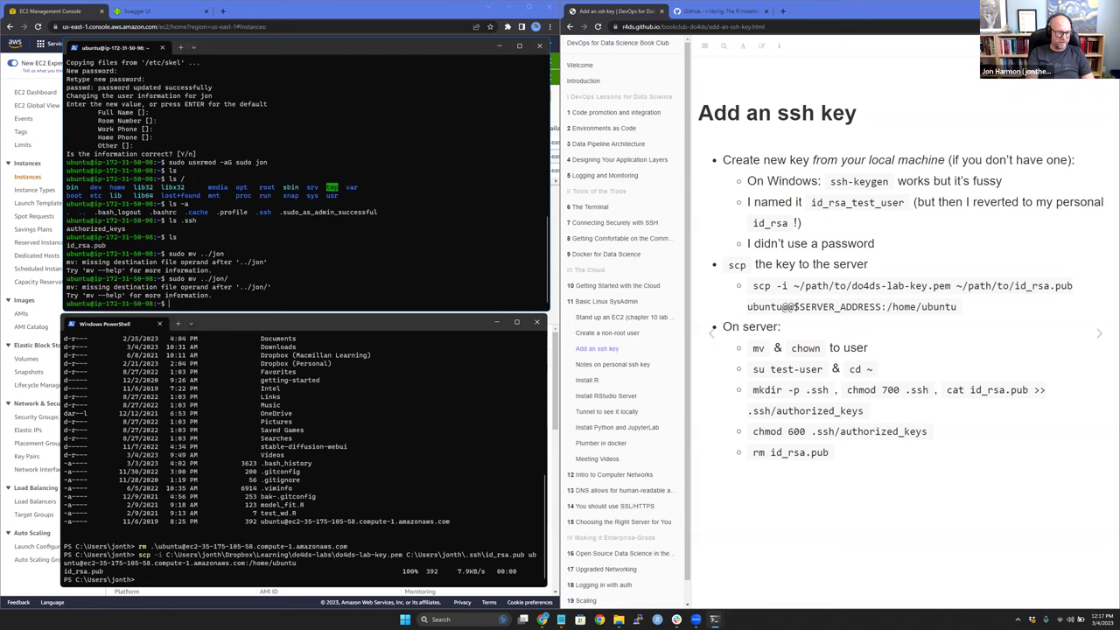
# Move id_rsa.pub from the ubuntu home folder into the new user's home folder using sudo mv.
pyautogui.press('Up')
pyautogui.press('BackSpace')
pyautogui.press('BackSpace')
pyautogui.press('BackSpace')
pyautogui.press('BackSpace')
pyautogui.press('BackSpace')
pyautogui.press('BackSpace')
pyautogui.press('BackSpace')
pyautogui.press('BackSpace')
pyautogui.press('BackSpace')
pyautogui.press('BackSpace')
pyautogui.write('mv ')
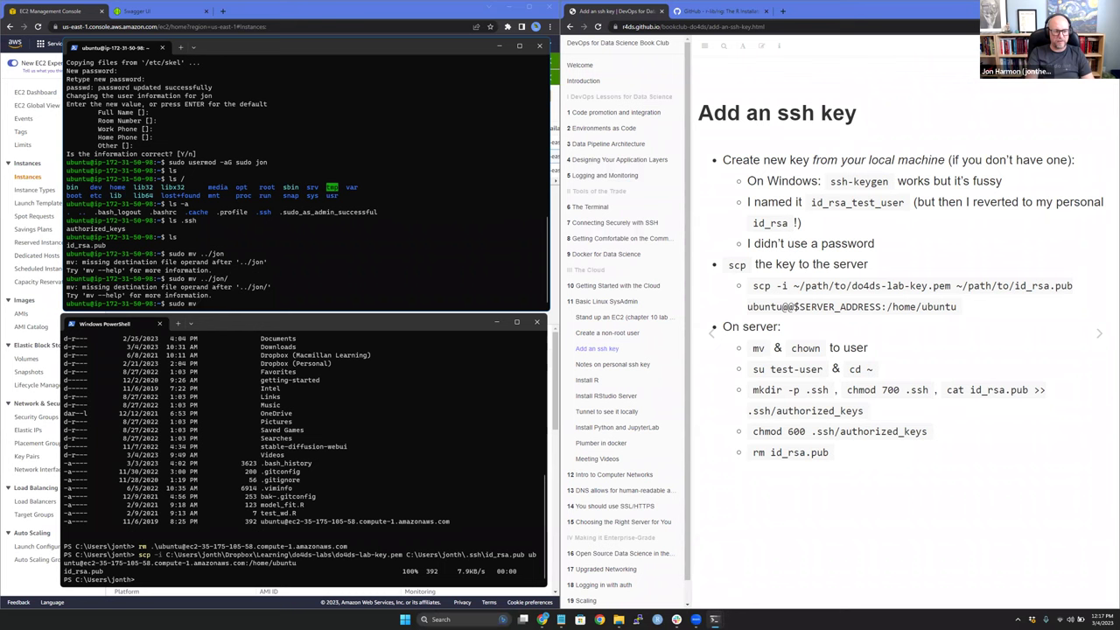
pyautogui.write('id')
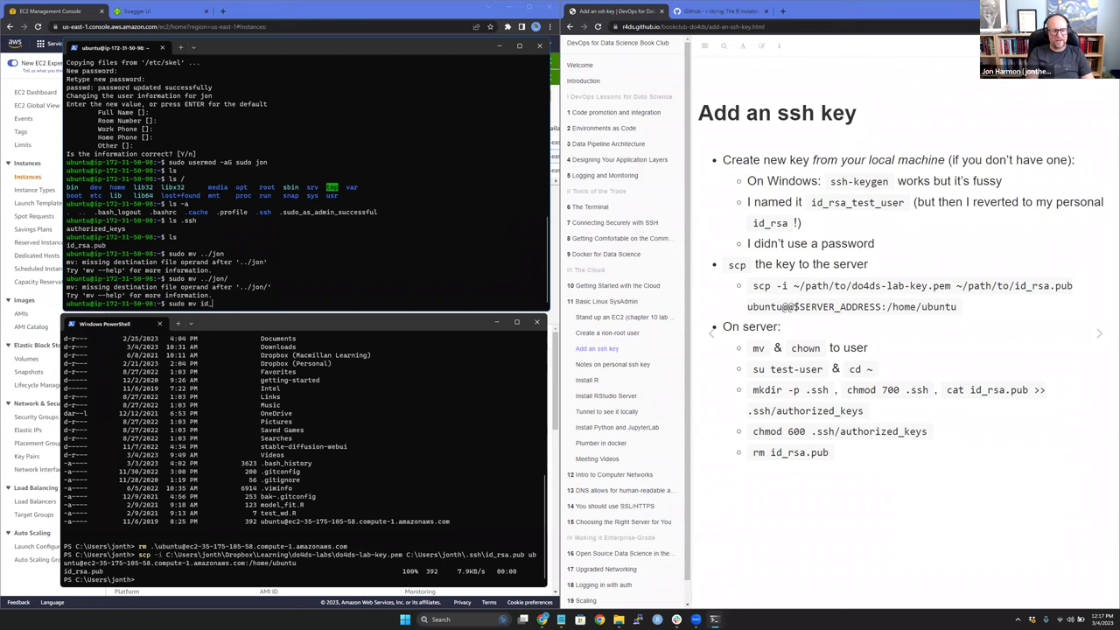
pyautogui.press('Tab')
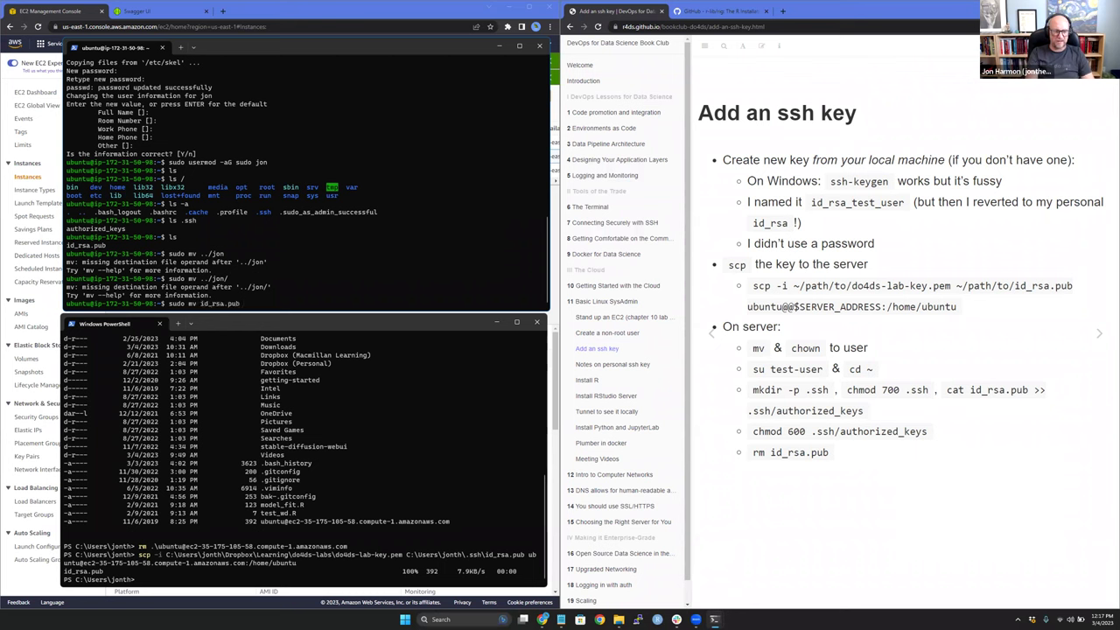
pyautogui.write('../jon')
pyautogui.press('Return')
# Make the new user the owner of the moved id_rsa.pub using sudo chown and its relative path.
pyautogui.write('chown ')
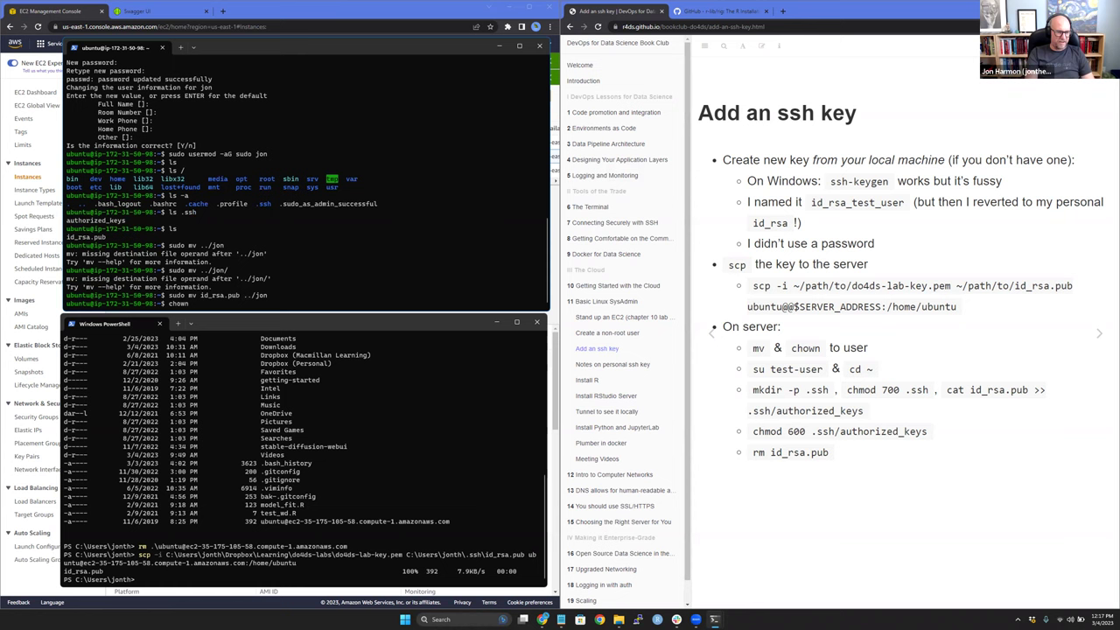
pyautogui.write('../jon/id')
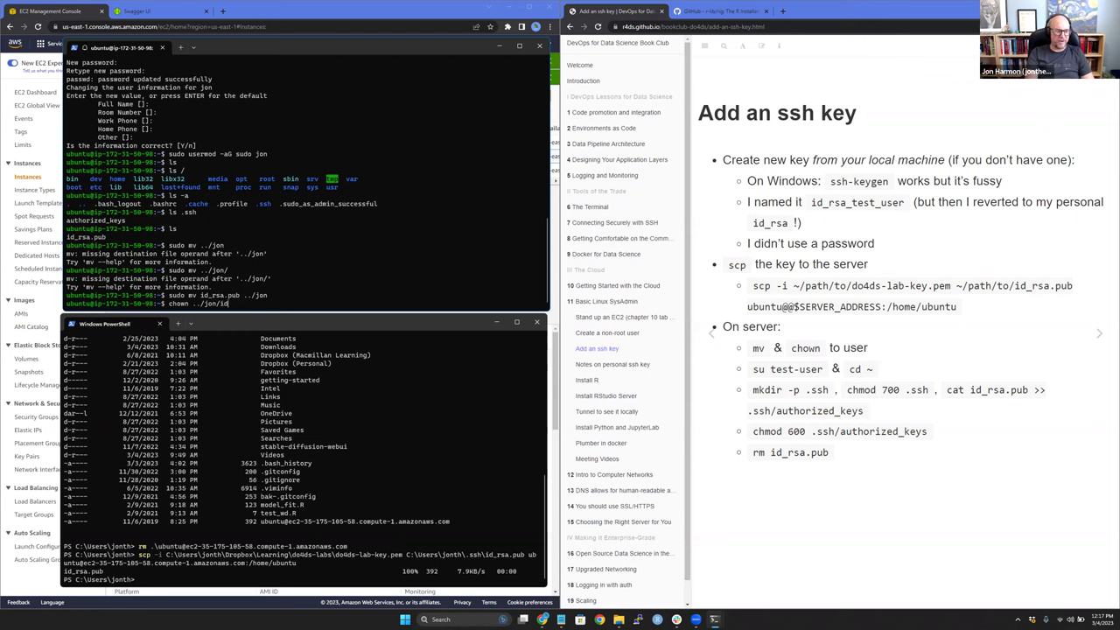
pyautogui.write('_rsa')
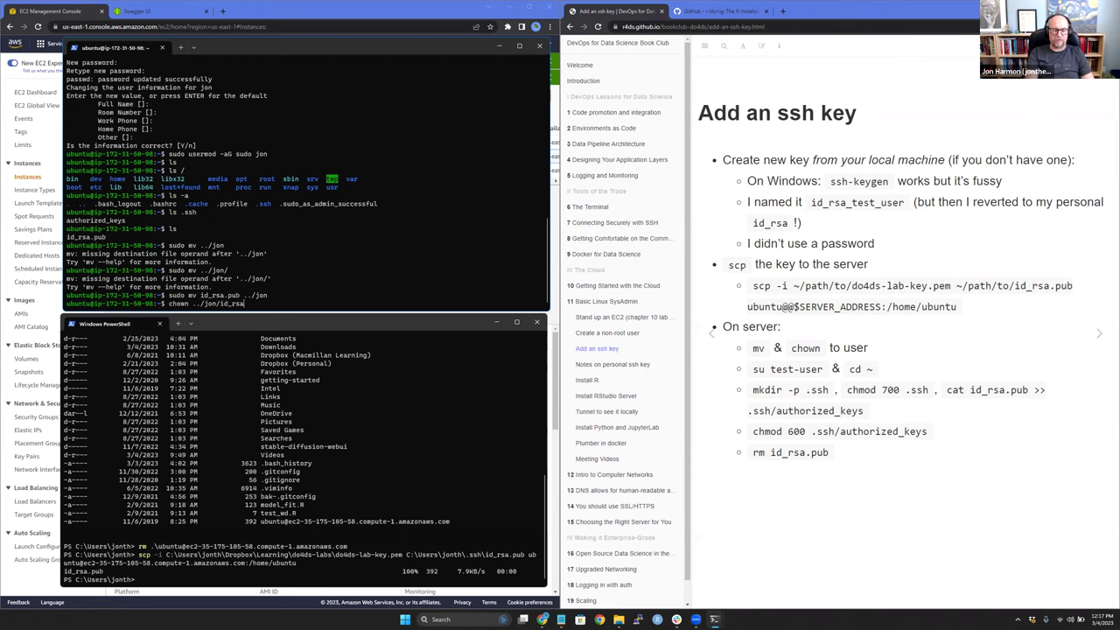
pyautogui.write('.pub')
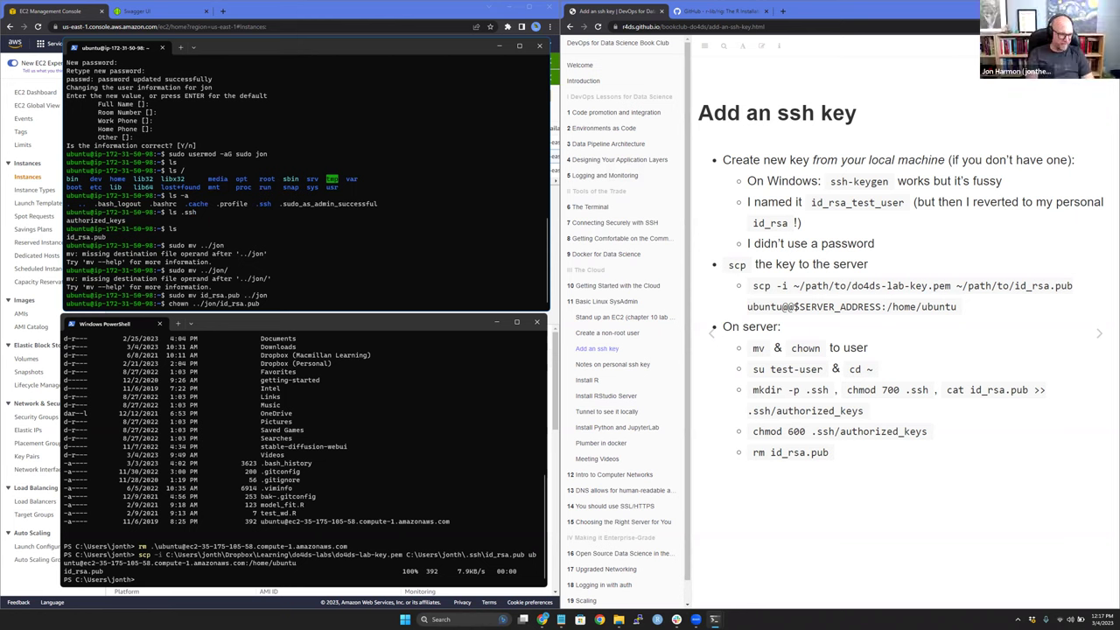
pyautogui.press('Left')
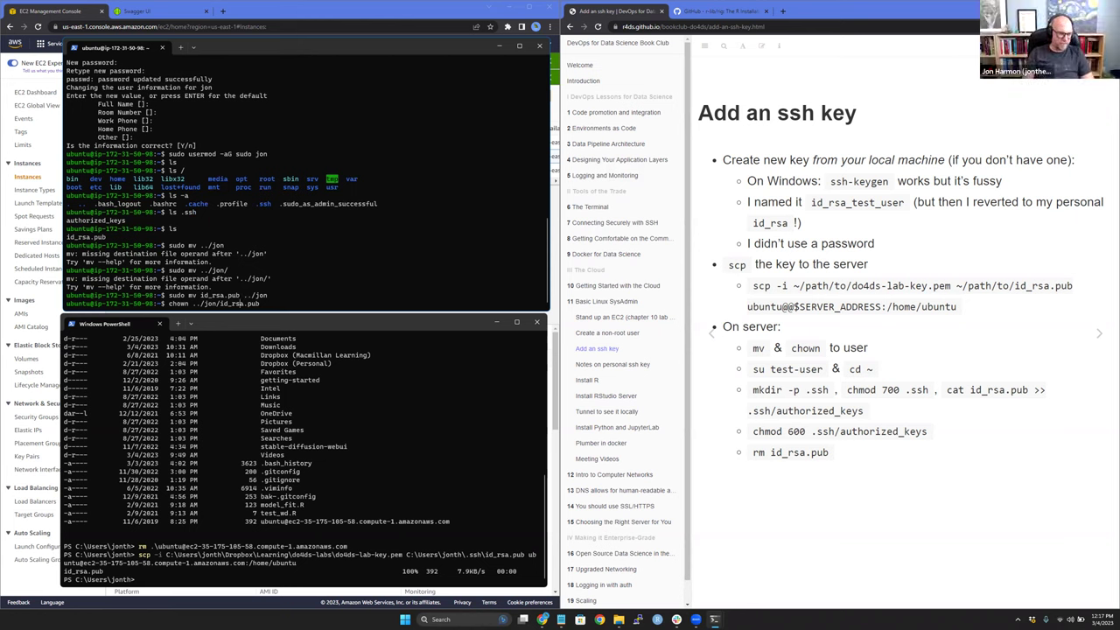
pyautogui.write('sudo')
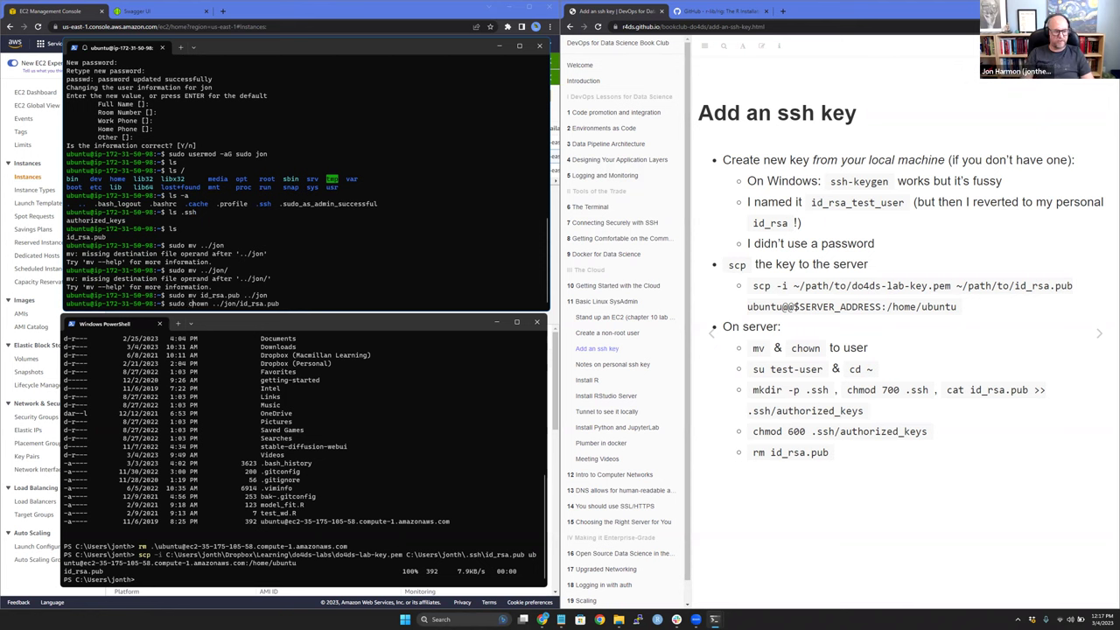
pyautogui.press('End')
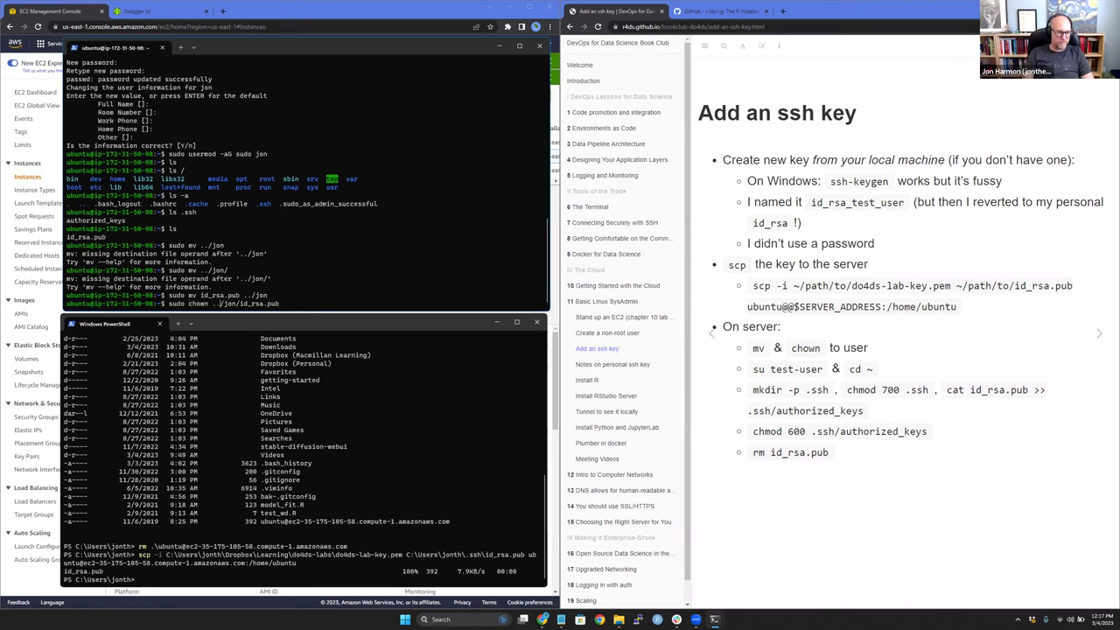
pyautogui.write('jon')
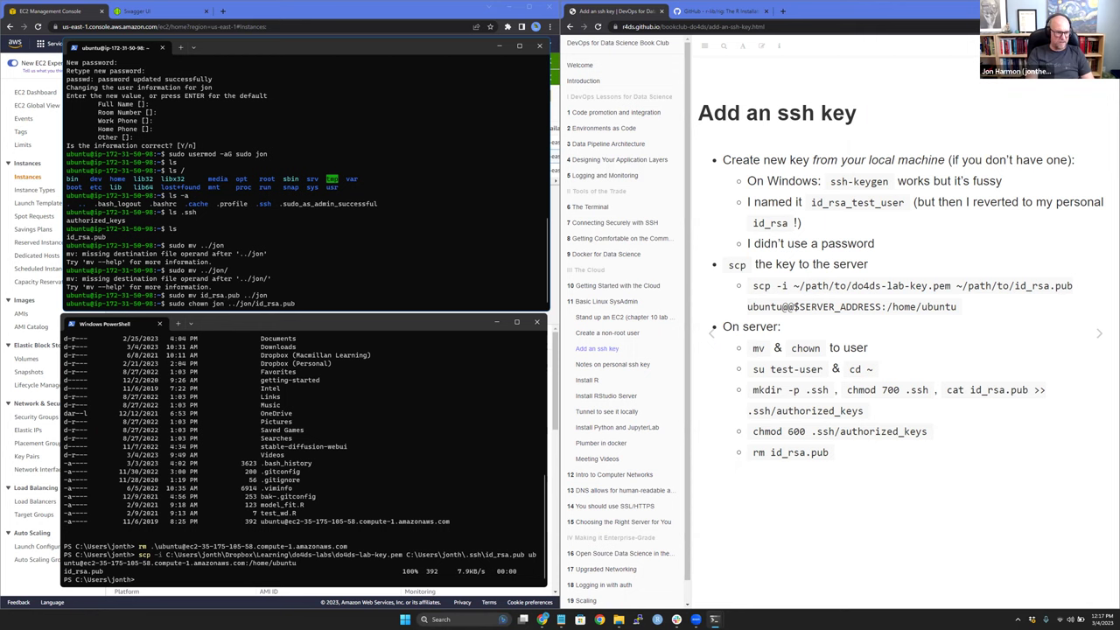
pyautogui.press('Return')
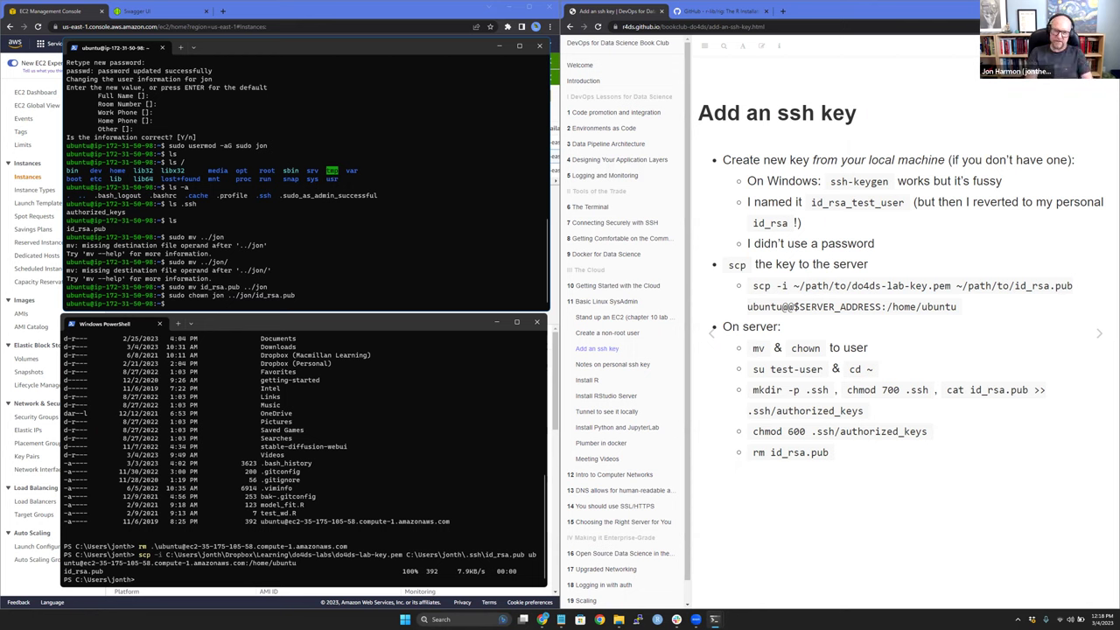
# Switch to the new non-root user with su and enter that account's password.
pyautogui.write('su jon')
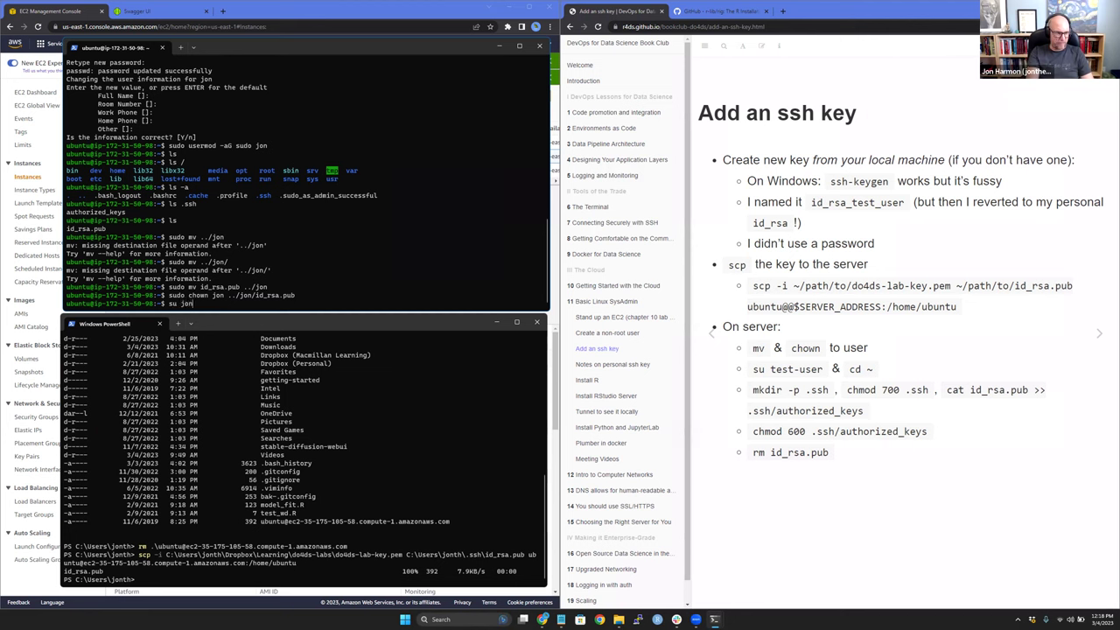
pyautogui.press('Return')
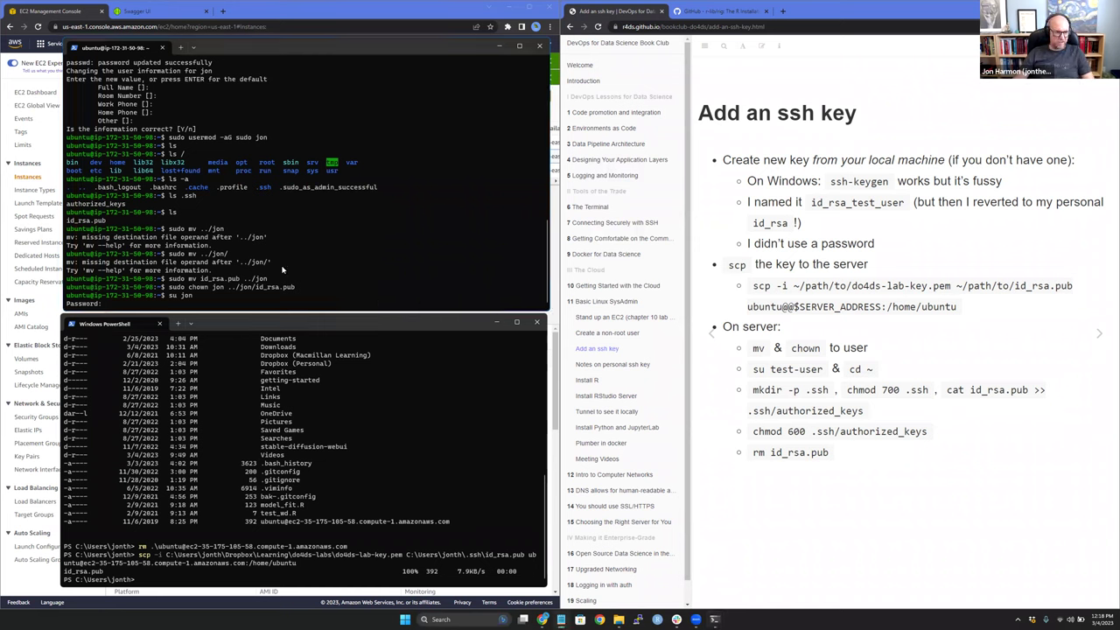
pyautogui.press('Return')
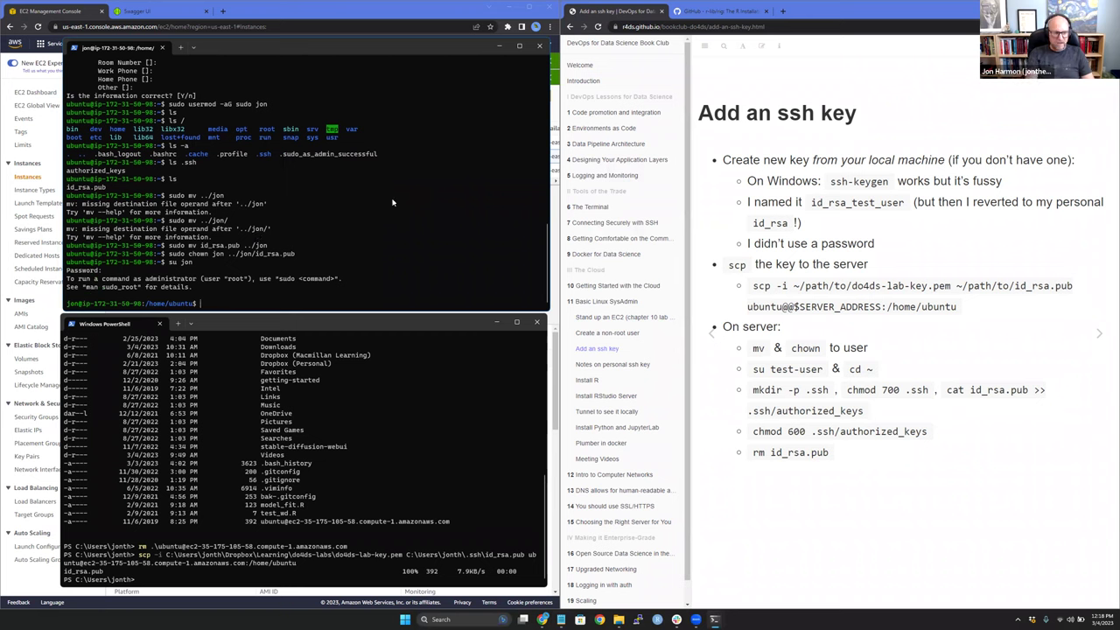
# Go to the new user's home folder with cd ~ and list its files.
pyautogui.write('cd ~')
pyautogui.press('Return')
pyautogui.write('ls')
pyautogui.press('Return')
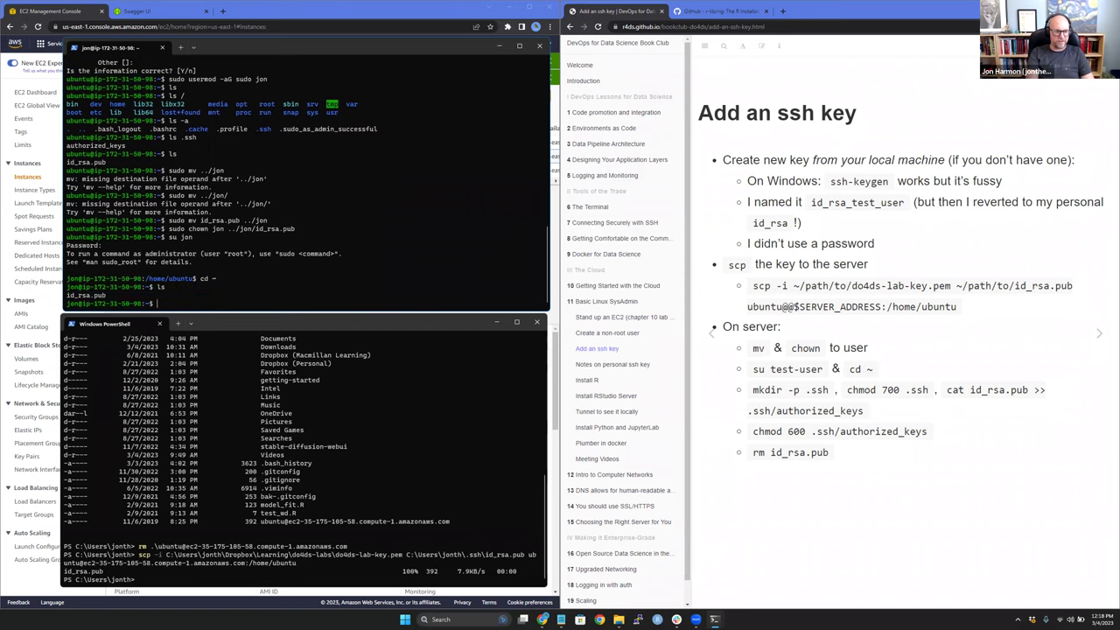
# Create a .ssh folder with mkdir -p in the home folder and set its permissions to 700.
pyautogui.write('mkdir -p .ssh')
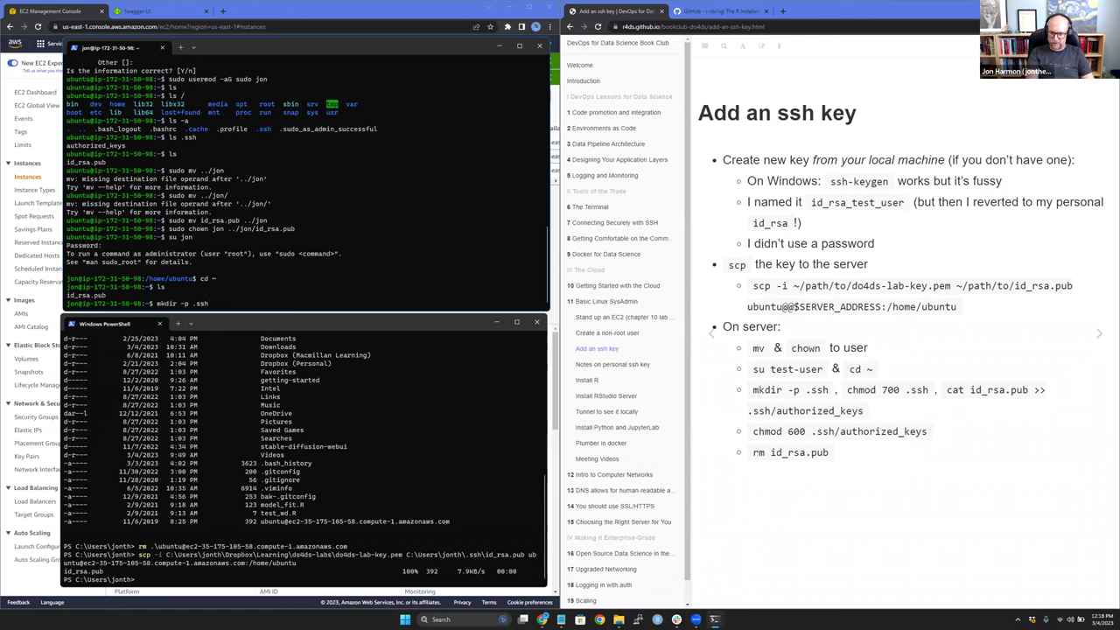
pyautogui.press('Return')
pyautogui.write('chmod 700')
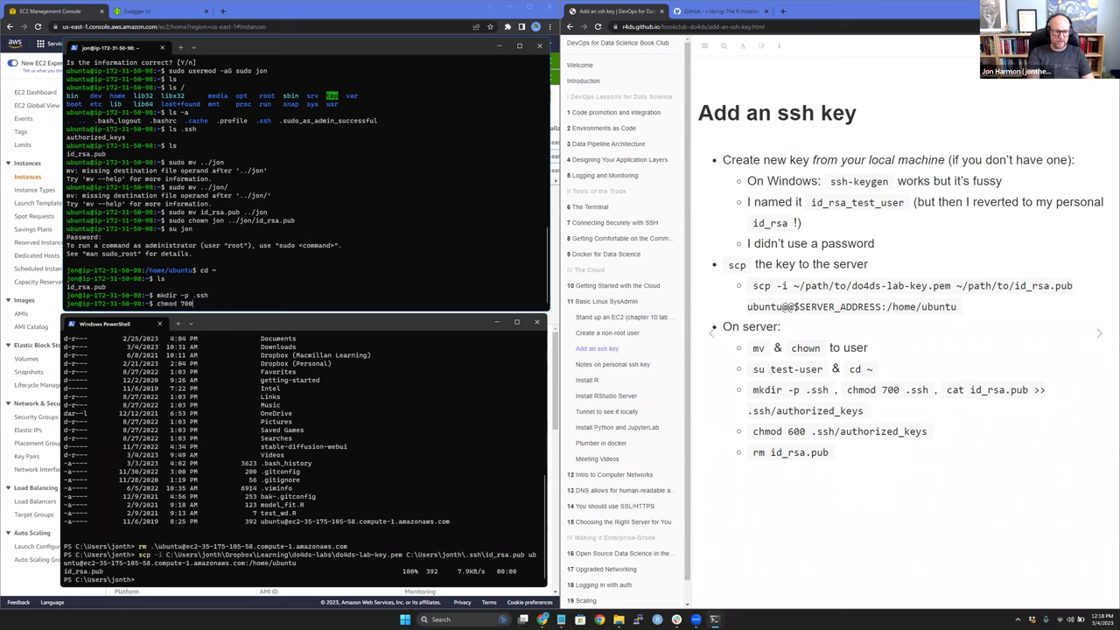
pyautogui.write(' .ssh')
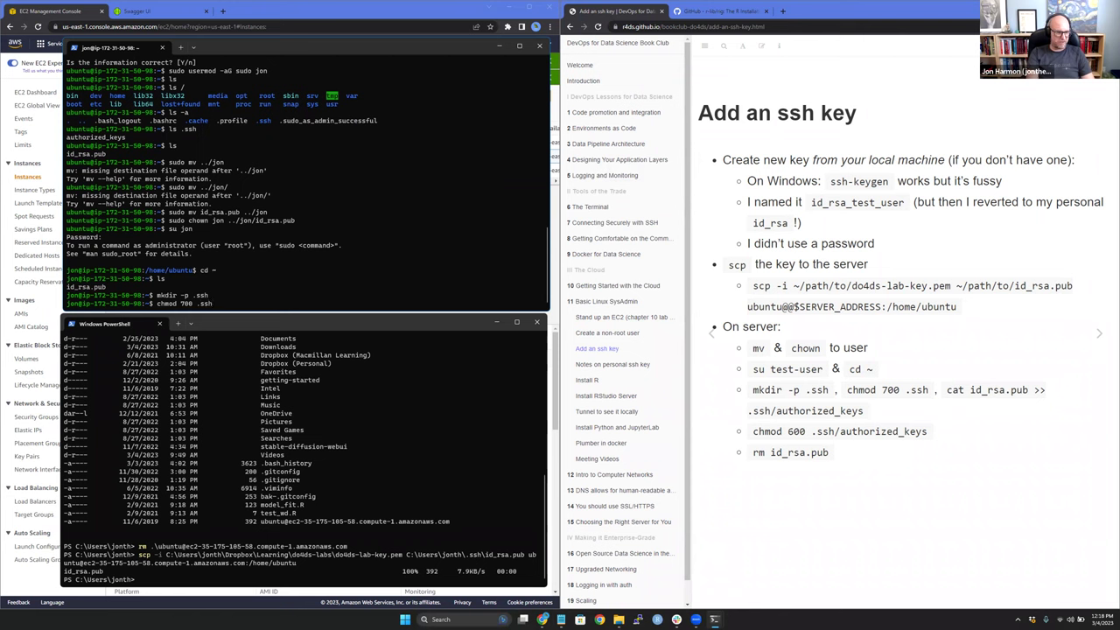
pyautogui.press('Return')
# Append the contents of id_rsa.pub to .ssh/authorized_keys using cat.
pyautogui.write('cat id_r')
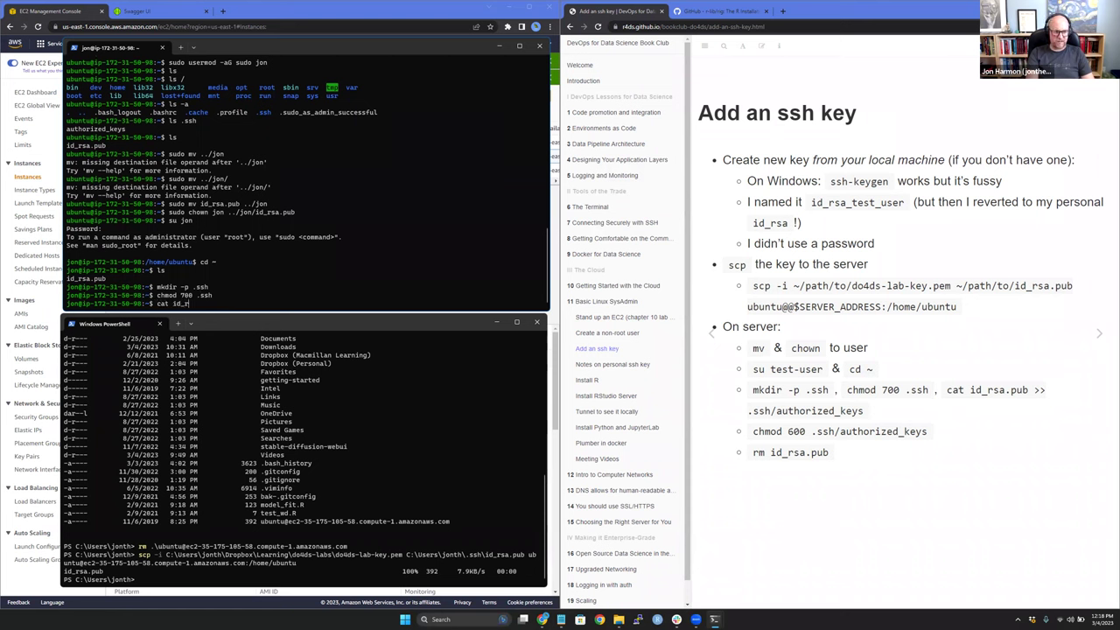
pyautogui.press('Tab')
pyautogui.write('>> .ssh/authoriz')
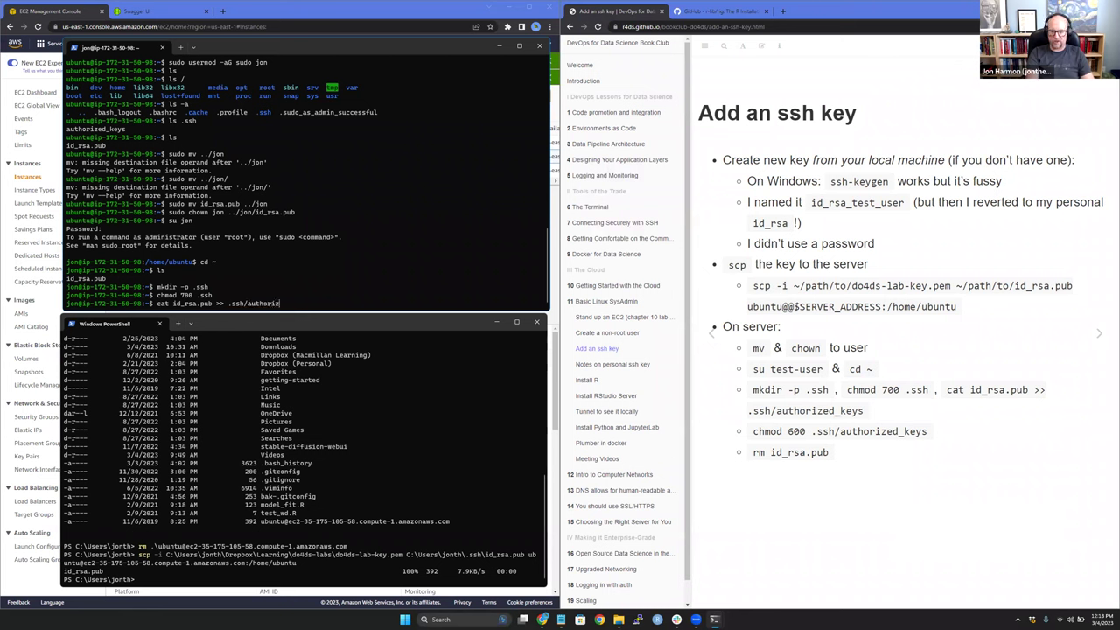
pyautogui.write('ed_keys')
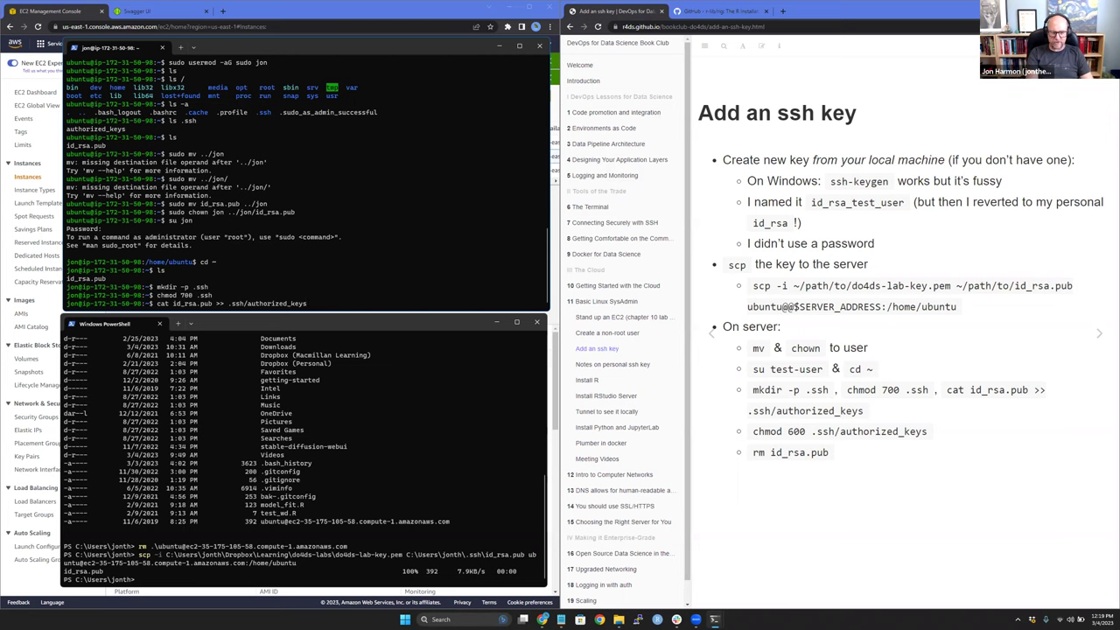
pyautogui.press('Return')
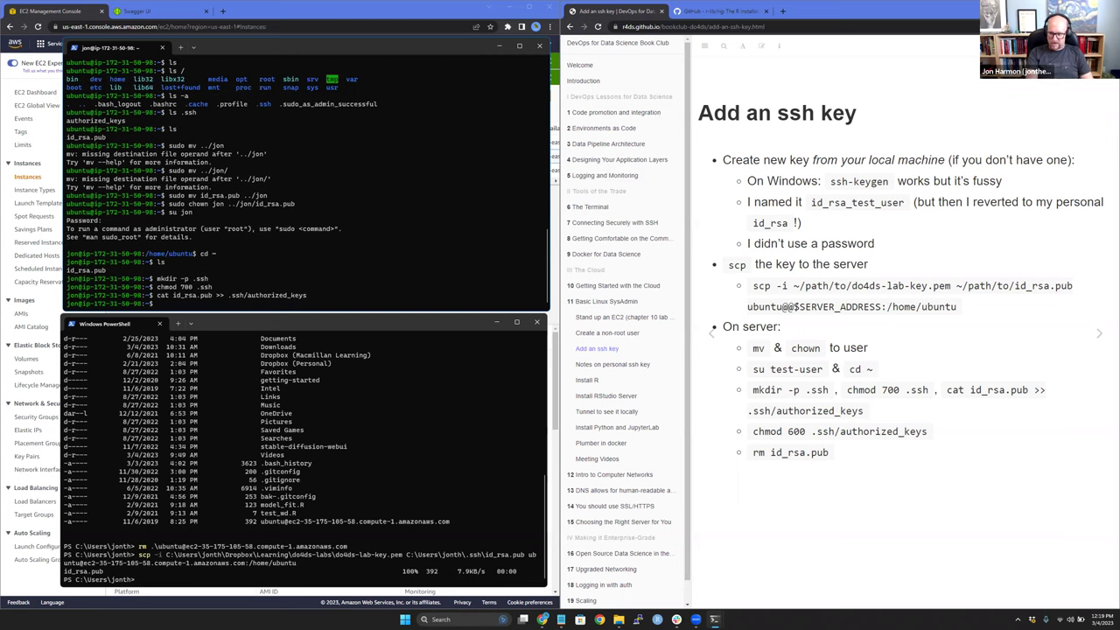
# Set the permissions of .ssh/authorized_keys to 600.
pyautogui.write('chmod')
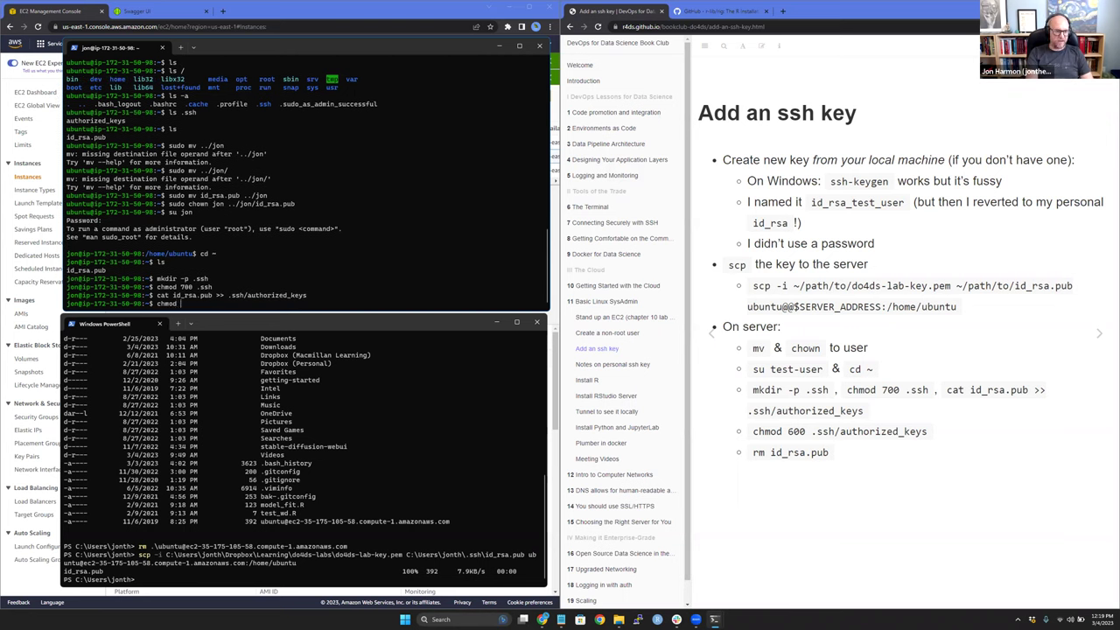
pyautogui.write(' 600')
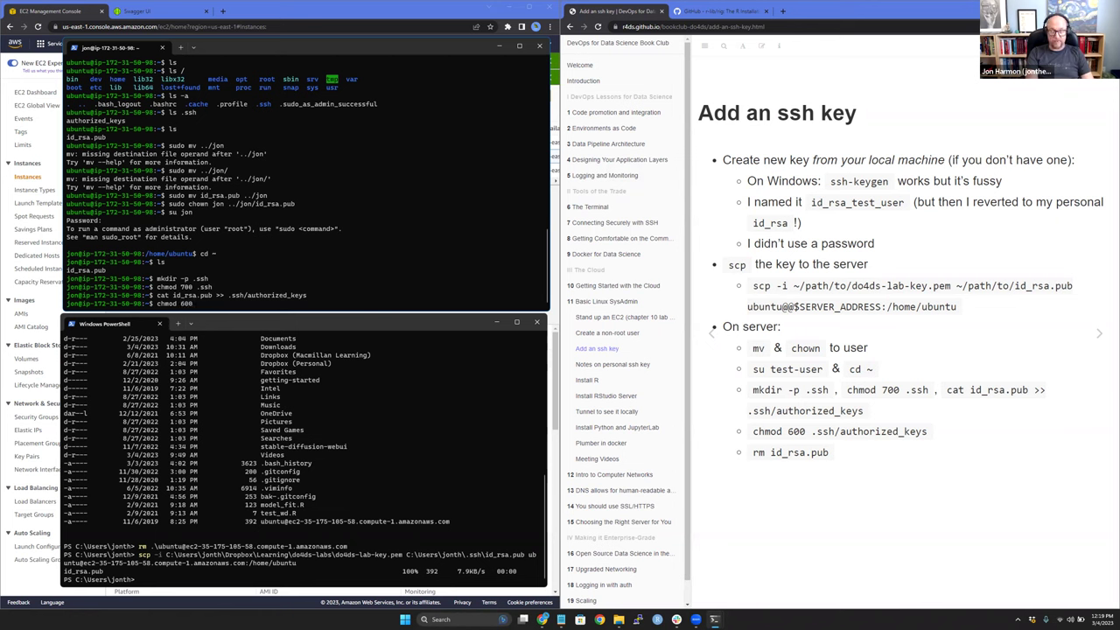
pyautogui.write(' .ssh')
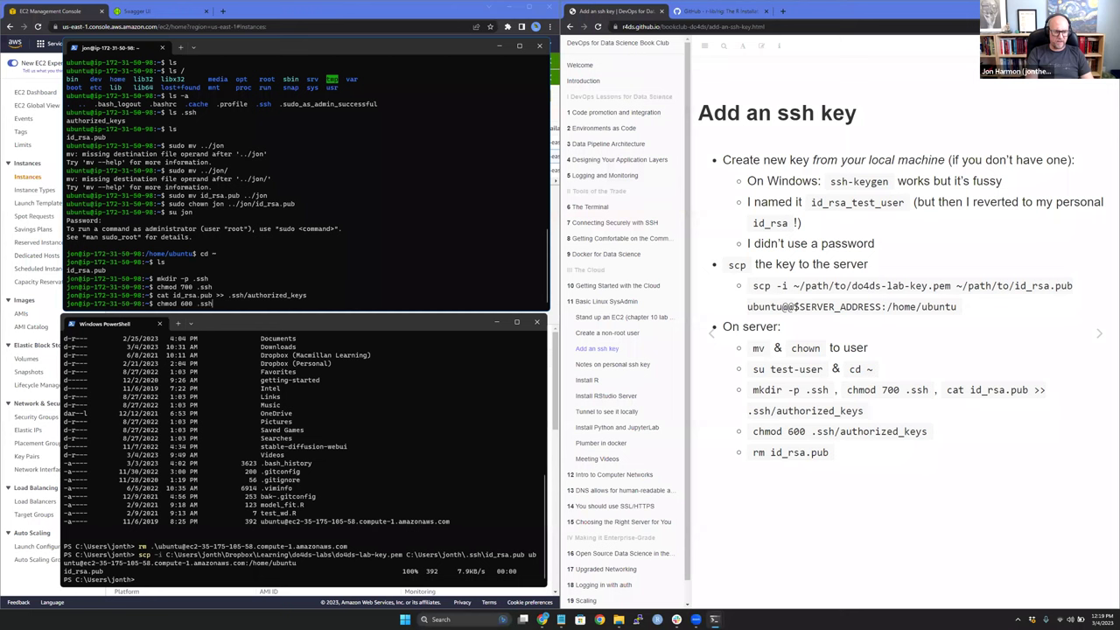
pyautogui.write('/au')
pyautogui.press('Tab')
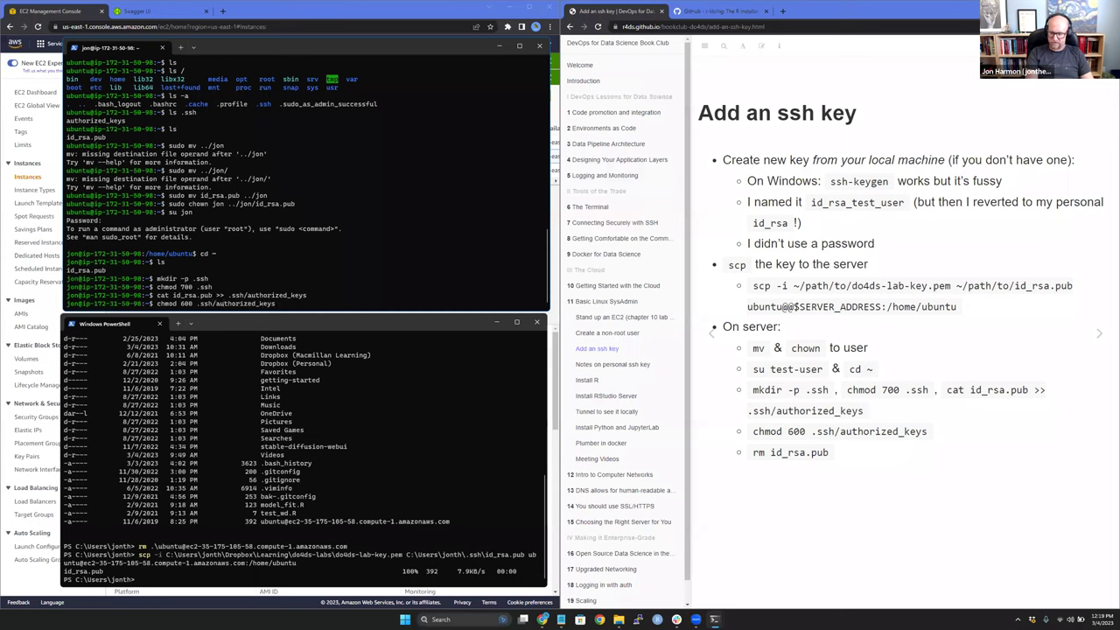
pyautogui.press('Return')
# Remove id_rsa.pub from the new user's home folder on the server.
pyautogui.write('rm id')
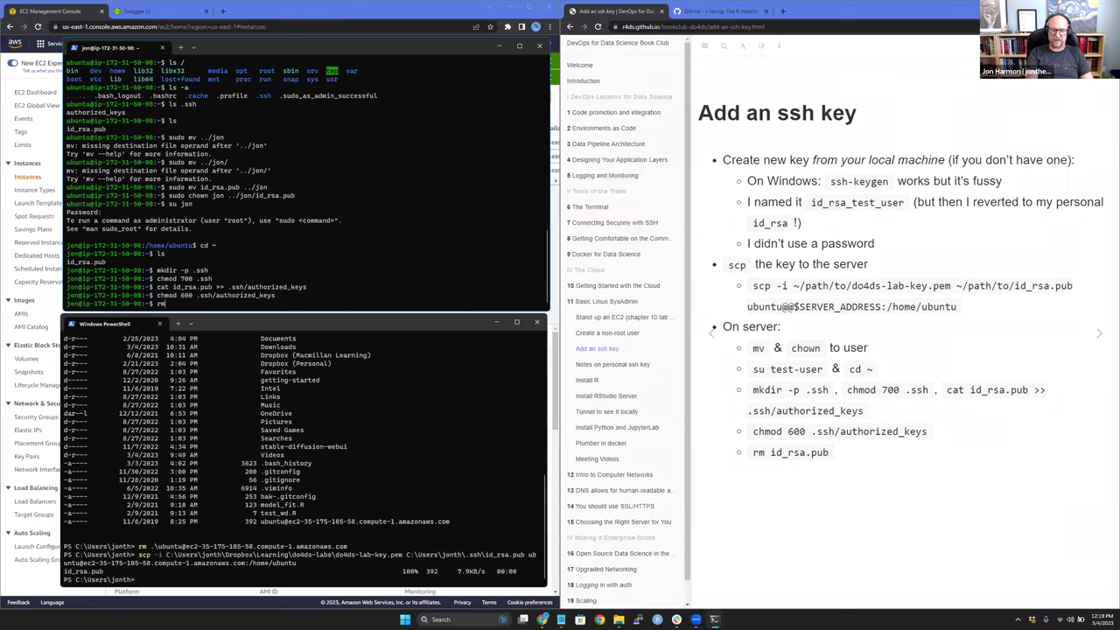
pyautogui.press('Tab')
pyautogui.press('Return')
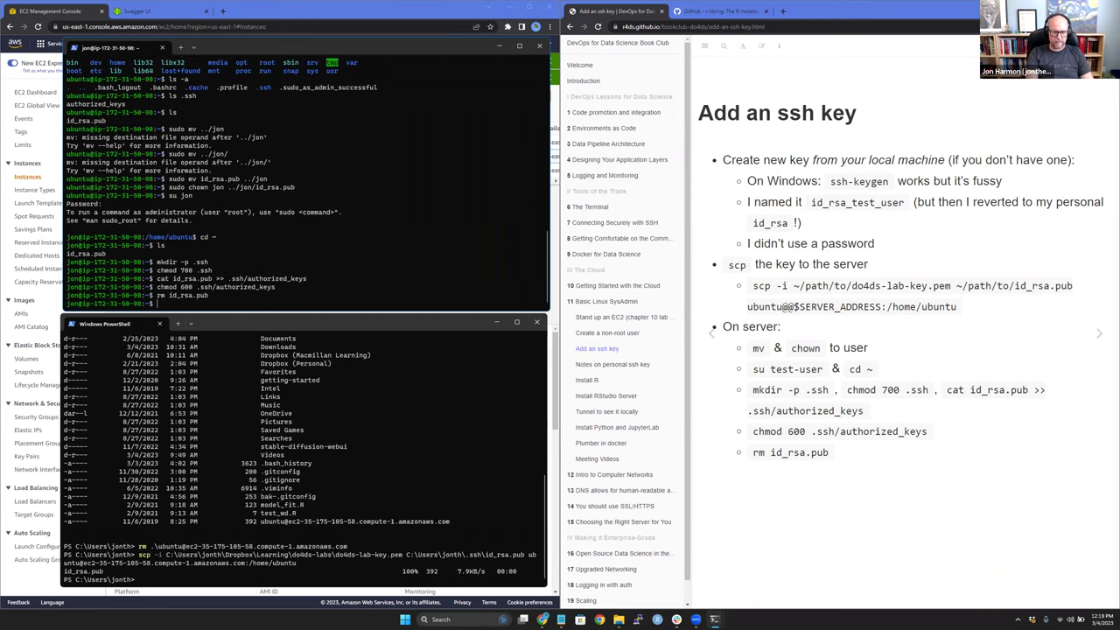
pyautogui.click(1001, 261)
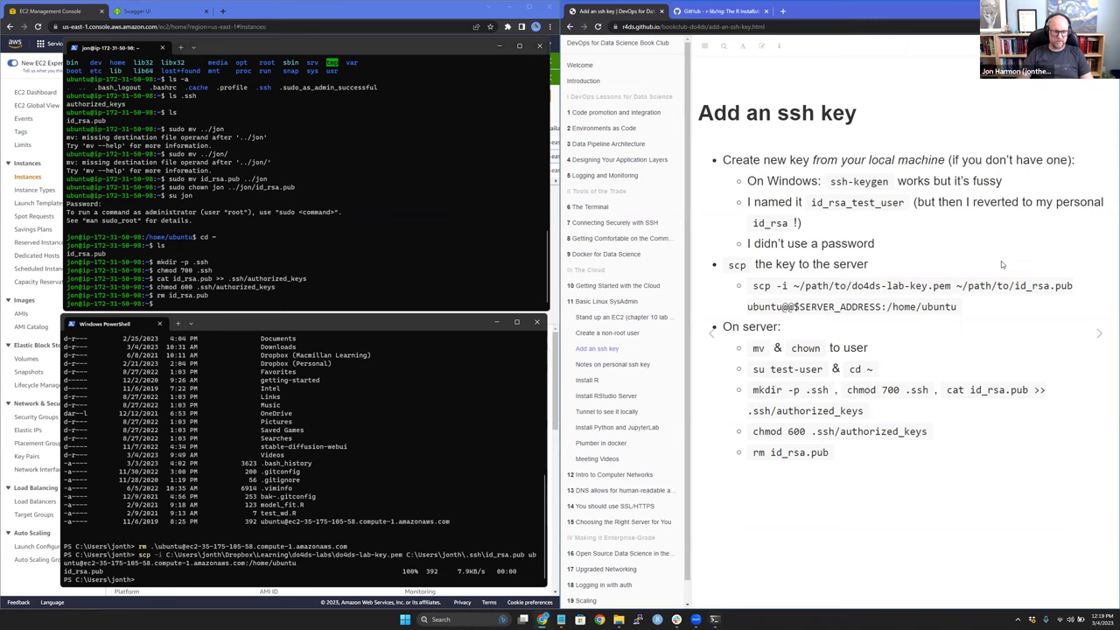
# Advance the notes to the Install R page and exit both the new user's shell and the ubuntu SSH session.
pyautogui.press('Right')
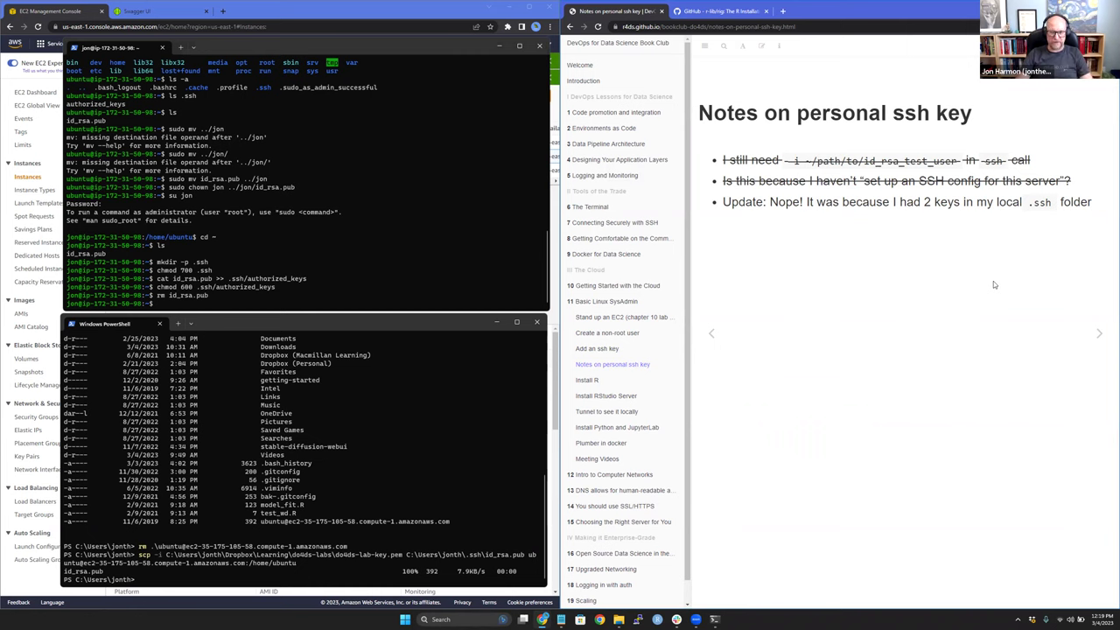
pyautogui.press('Right')
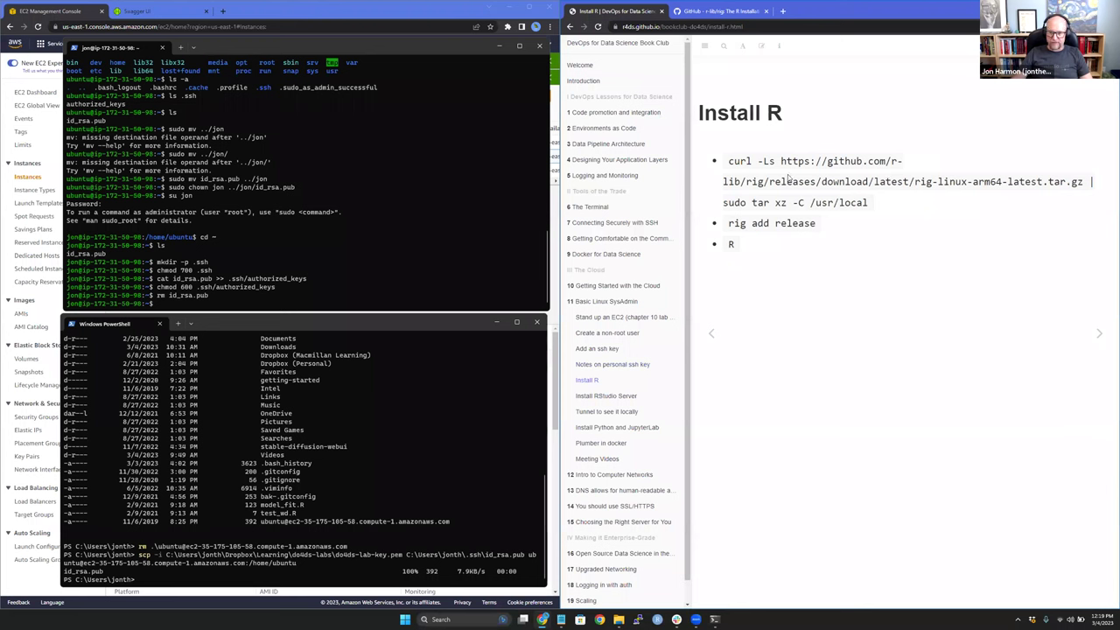
pyautogui.click(339, 217)
pyautogui.write('exit')
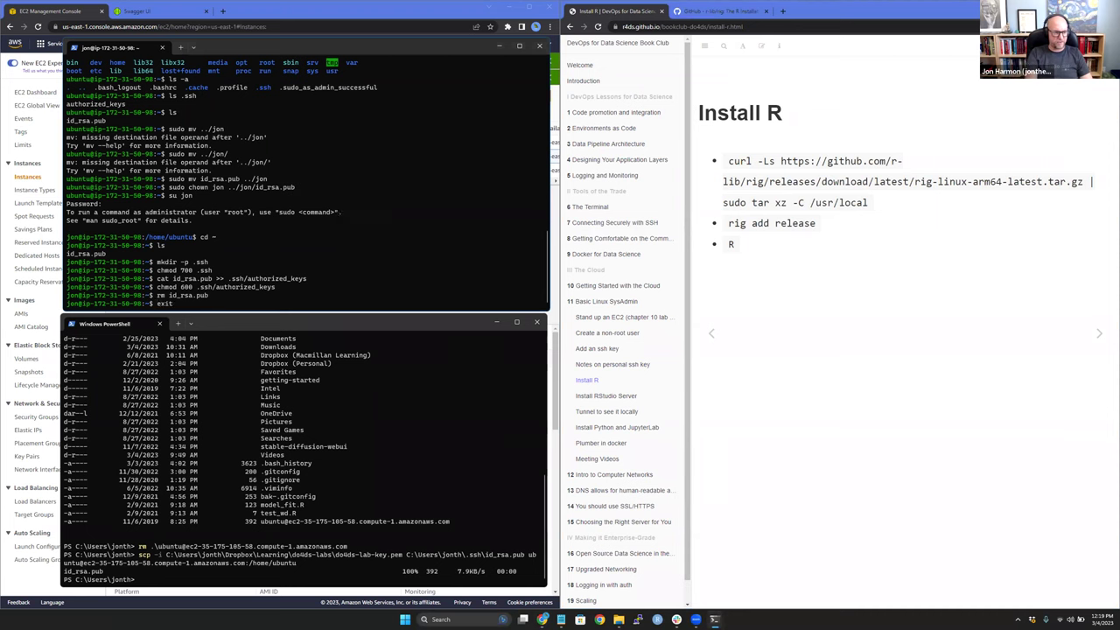
pyautogui.press('Return')
pyautogui.write('exit')
pyautogui.press('Return')
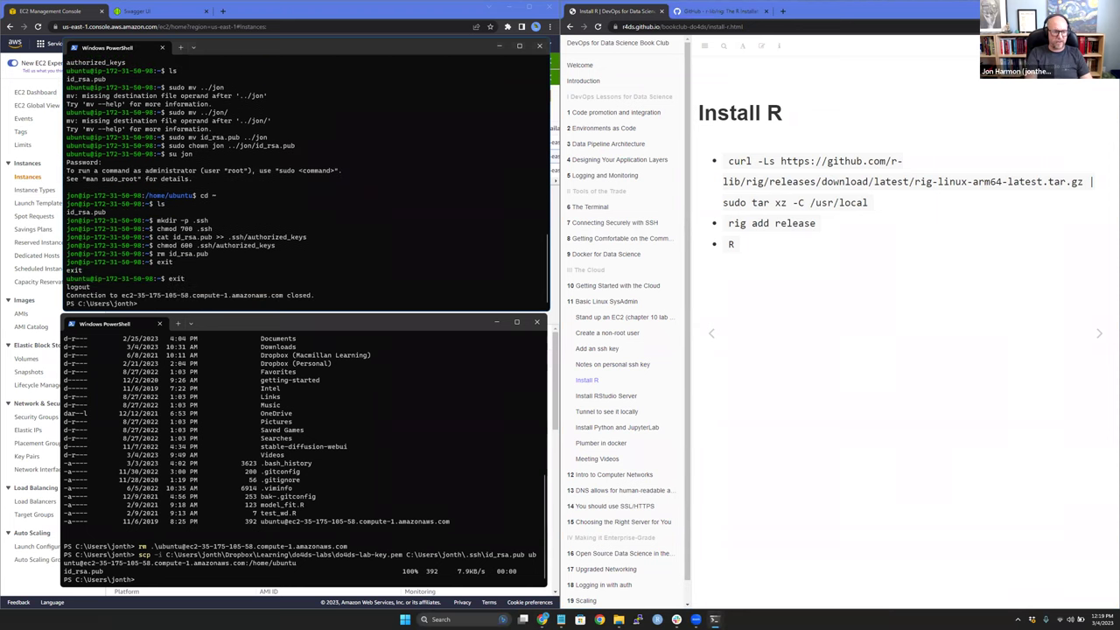
# Connect over SSH as the new sudo user to ec2-35-175-105-58.compute-1.amazonaws.com without specifying a key file.
pyautogui.write('ssh jon@')
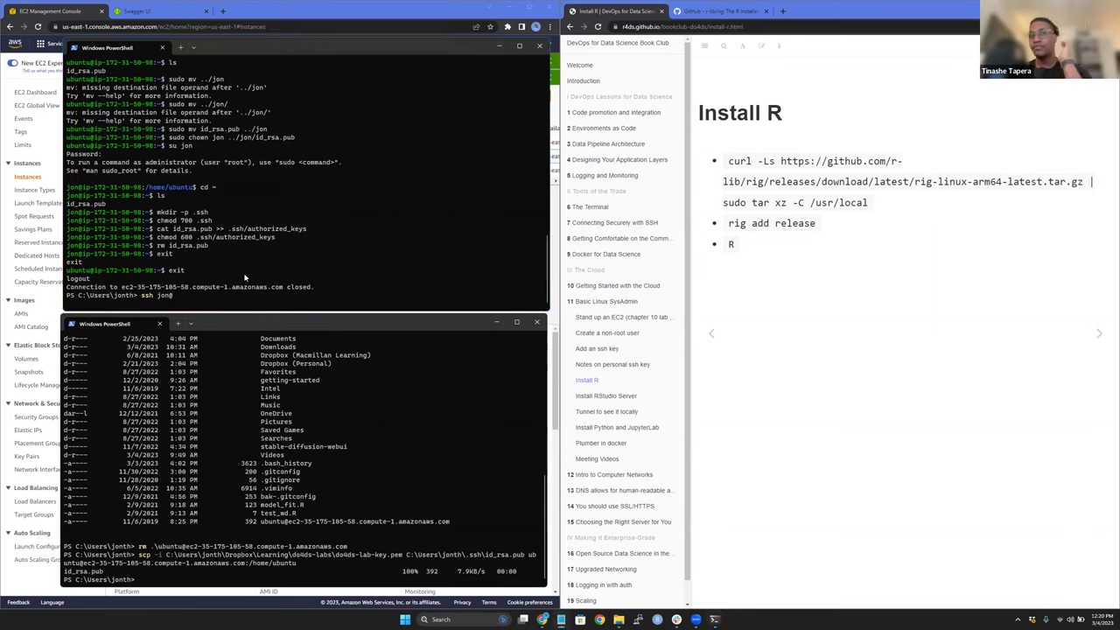
pyautogui.write('ec2-35-175-105-58.compute-1.amazonaws.com')
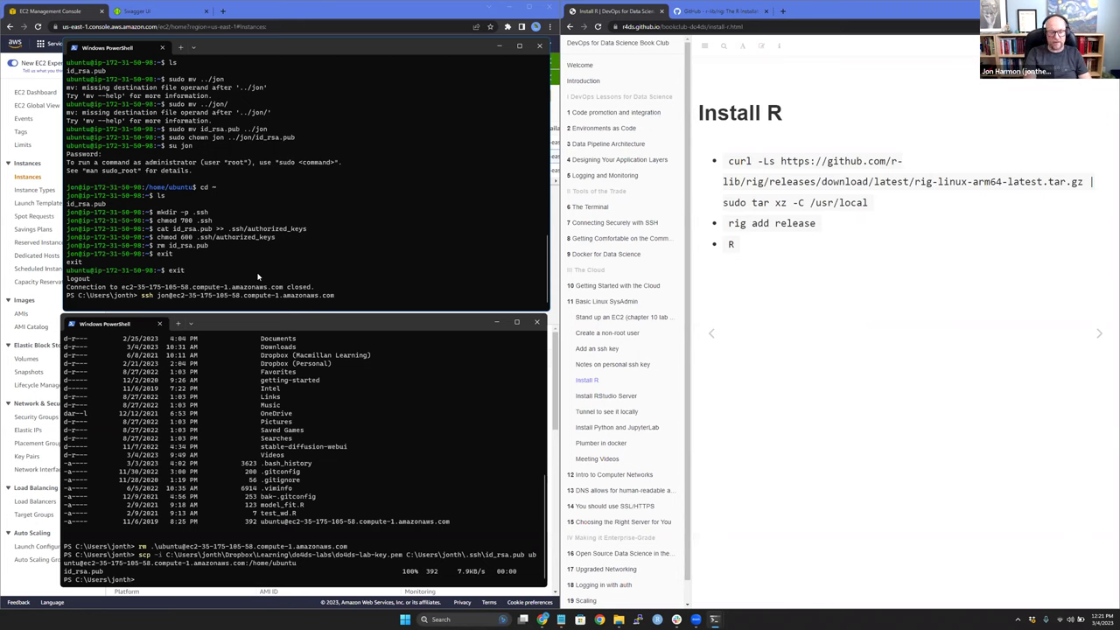
pyautogui.press('Return')
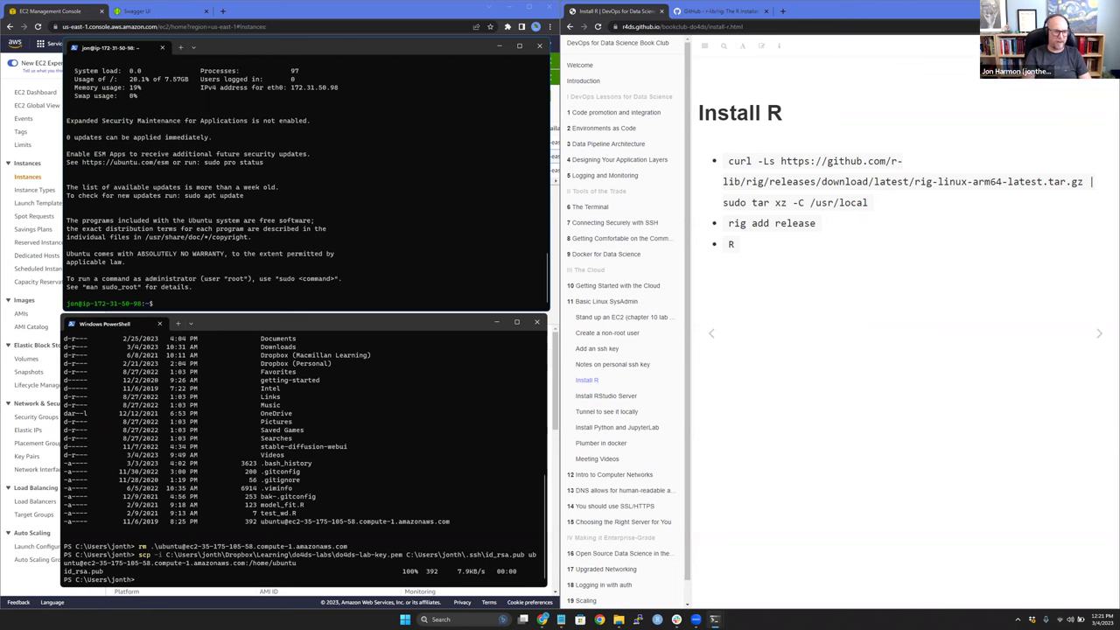
# Log out of the server and reconnect with the same SSH command.
pyautogui.write('exit')
pyautogui.press('Return')
pyautogui.press('Up')
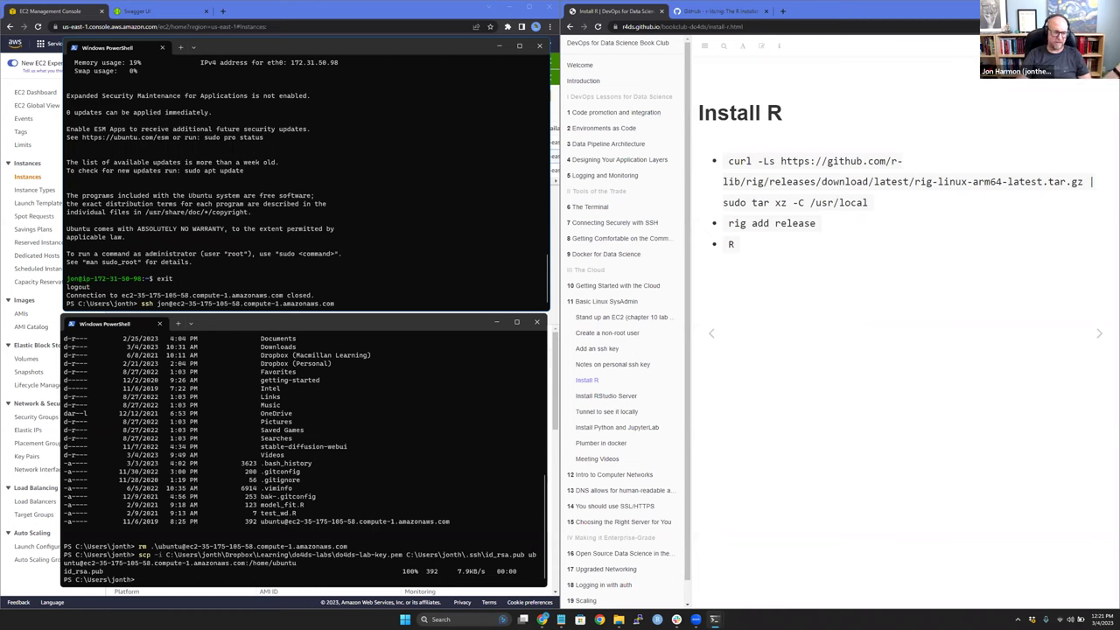
pyautogui.press('Return')
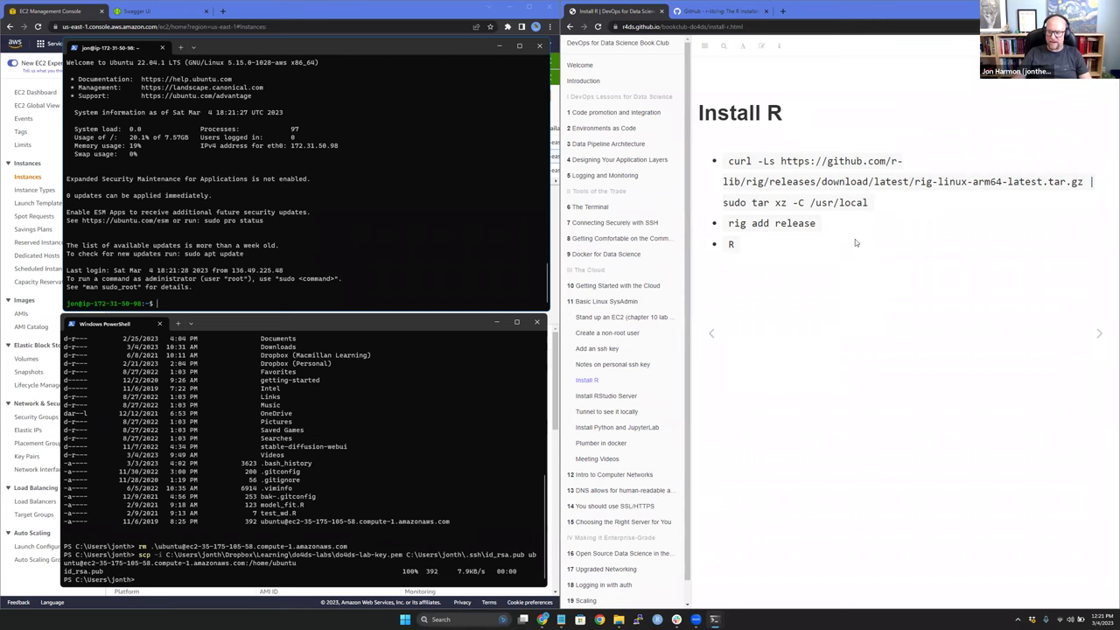
# Install rig on the server with the non-arm64 Linux curl command from its GitHub README, entering the sudo password.
pyautogui.click(720, 11)
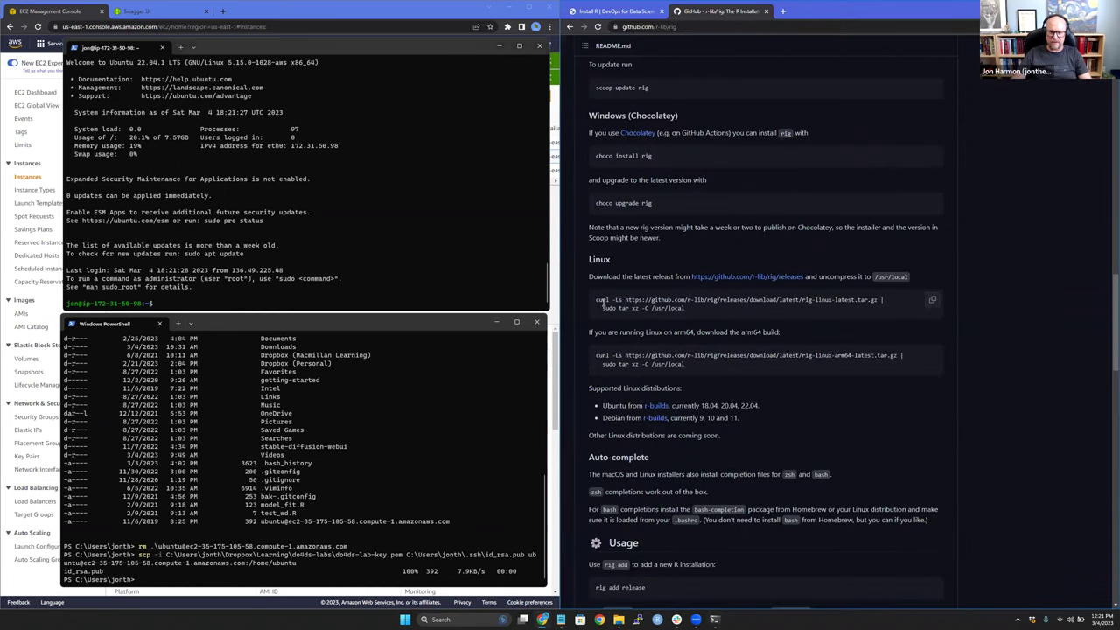
pyautogui.click(933, 300)
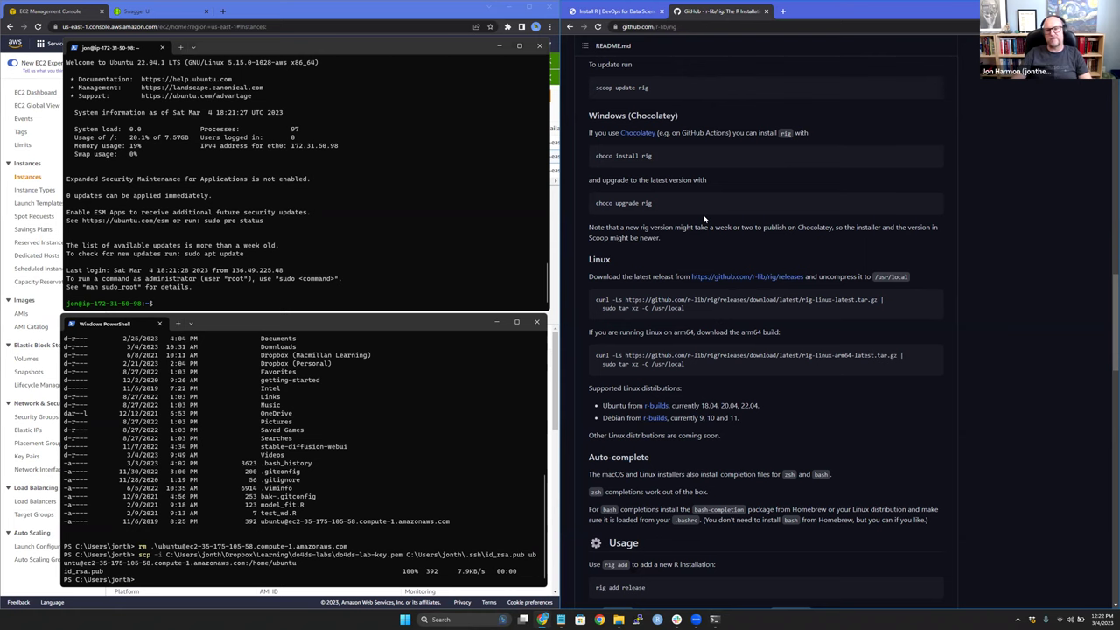
pyautogui.click(628, 12)
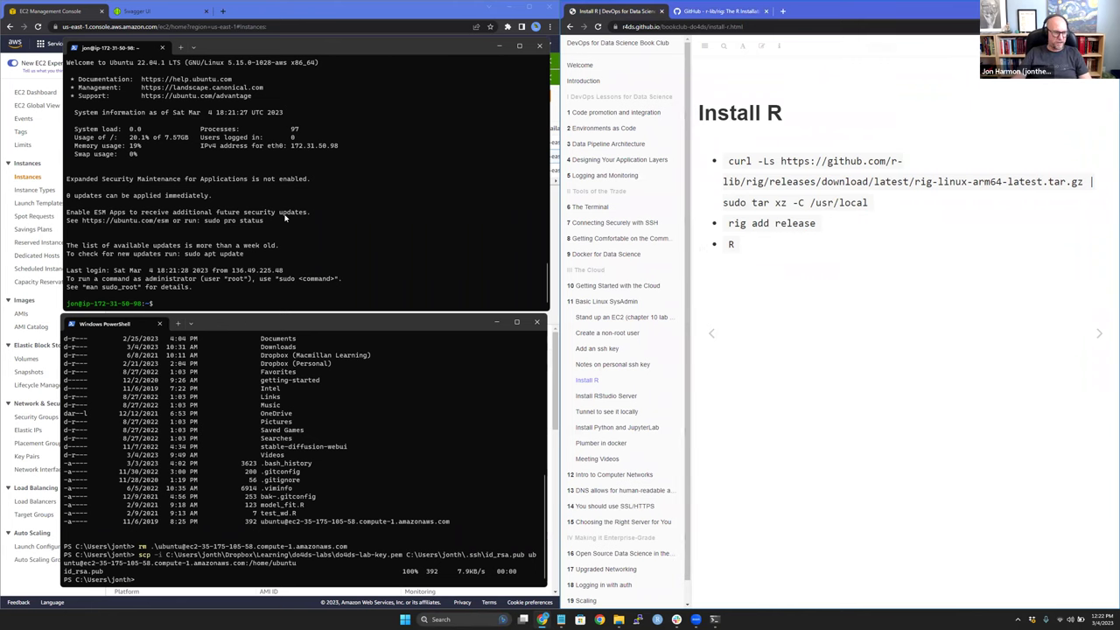
pyautogui.rightClick(327, 230)
pyautogui.press('Return')
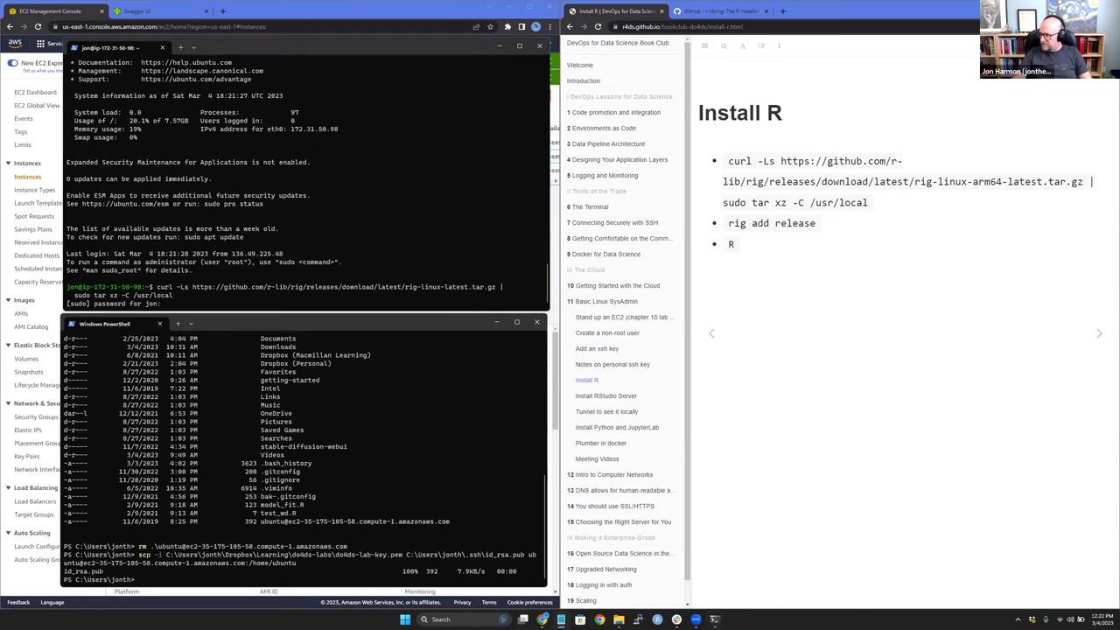
pyautogui.click(285, 226)
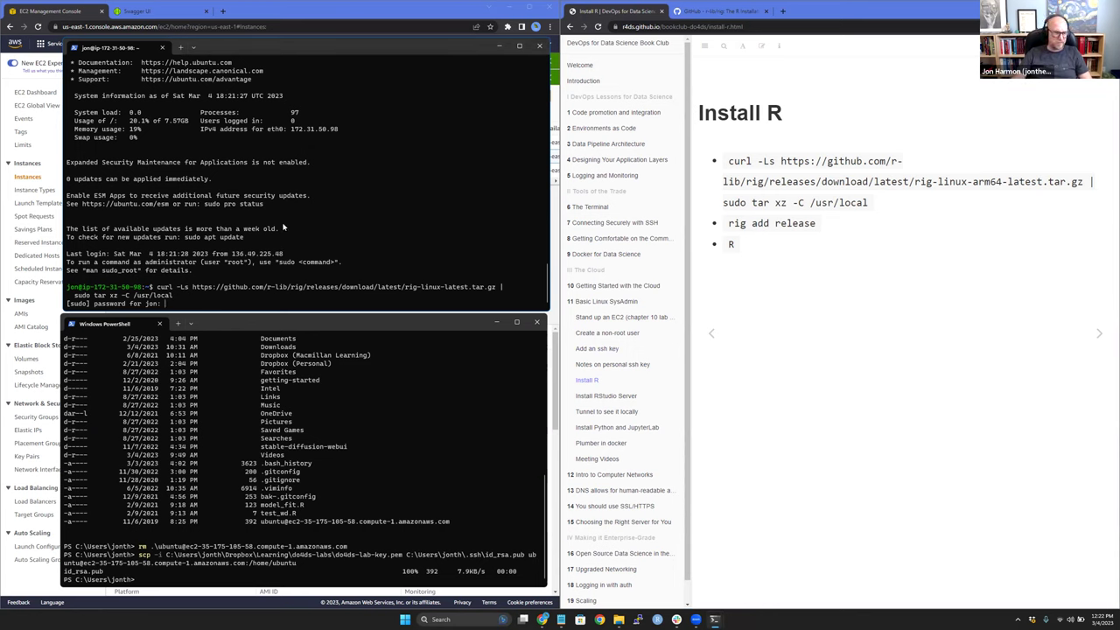
pyautogui.press('Return')
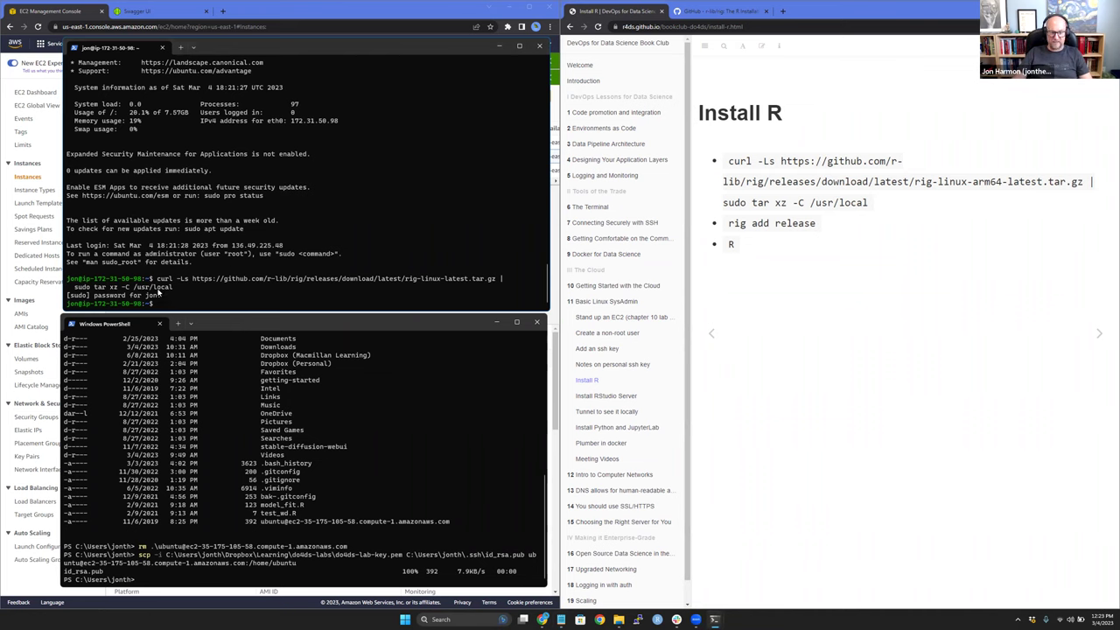
# Install the current R release on the server by running rig add release, copied from the notes.
pyautogui.doubleClick(737, 223)
pyautogui.moveTo(769, 224); pyautogui.dragTo(815, 224)
pyautogui.hotkey('ctrl', 'c')
pyautogui.click(238, 247)
pyautogui.hotkey('ctrl', 'v')
pyautogui.press('Return')
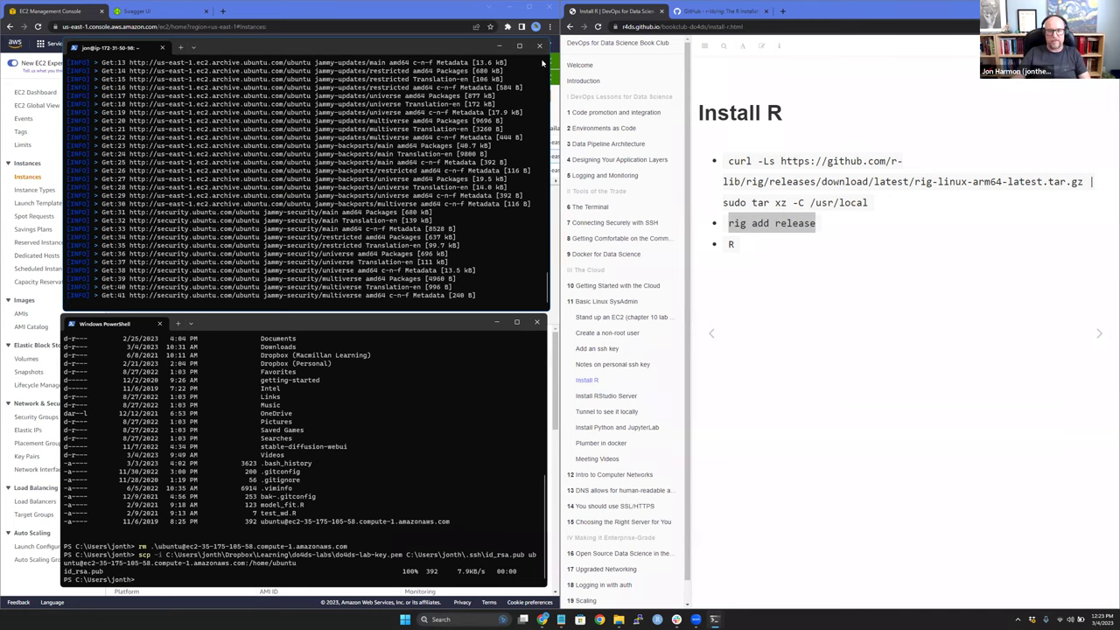
# Search the rig README for "release" and return to the Install R notes.
pyautogui.click(741, 27)
pyautogui.hotkey('ctrl', 'Tab')
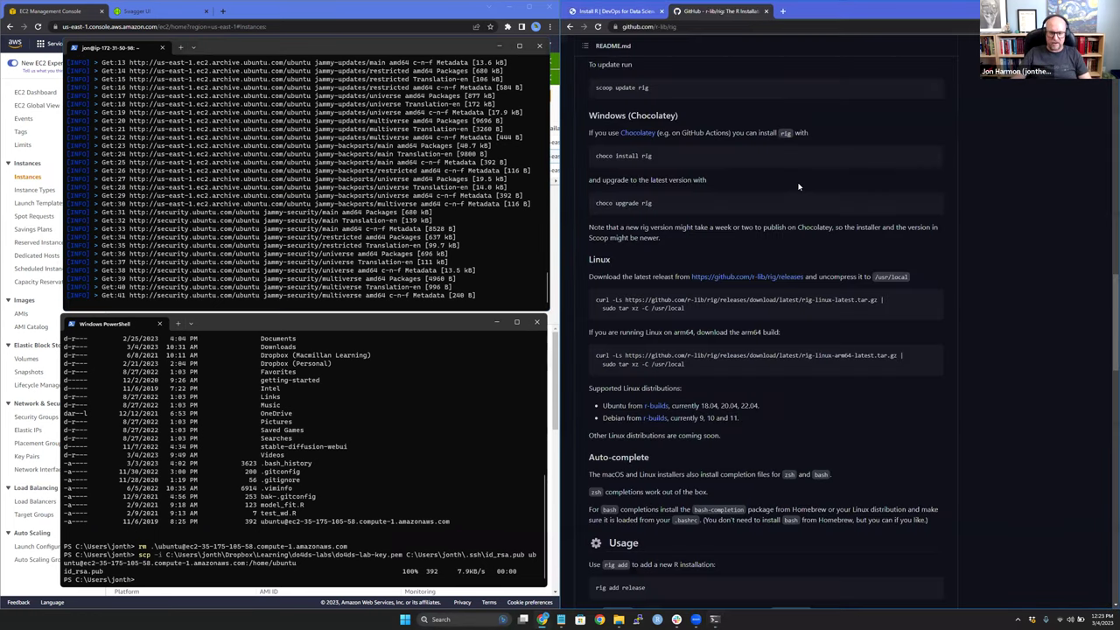
pyautogui.hotkey('ctrl', 'f')
pyautogui.write('rel')
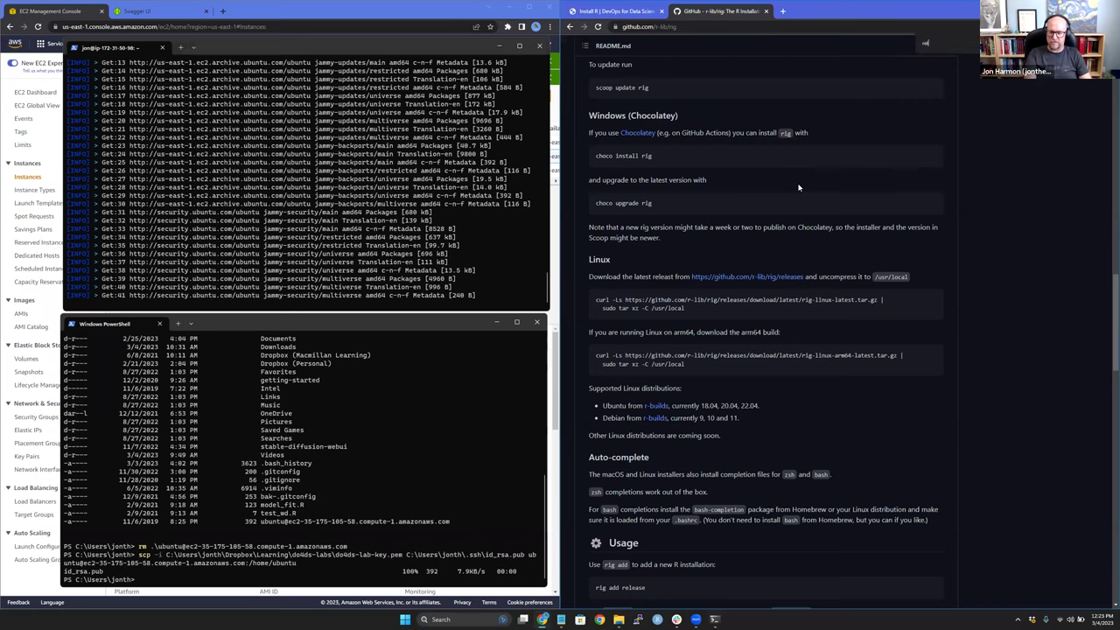
pyautogui.write('ease')
pyautogui.press('Return')
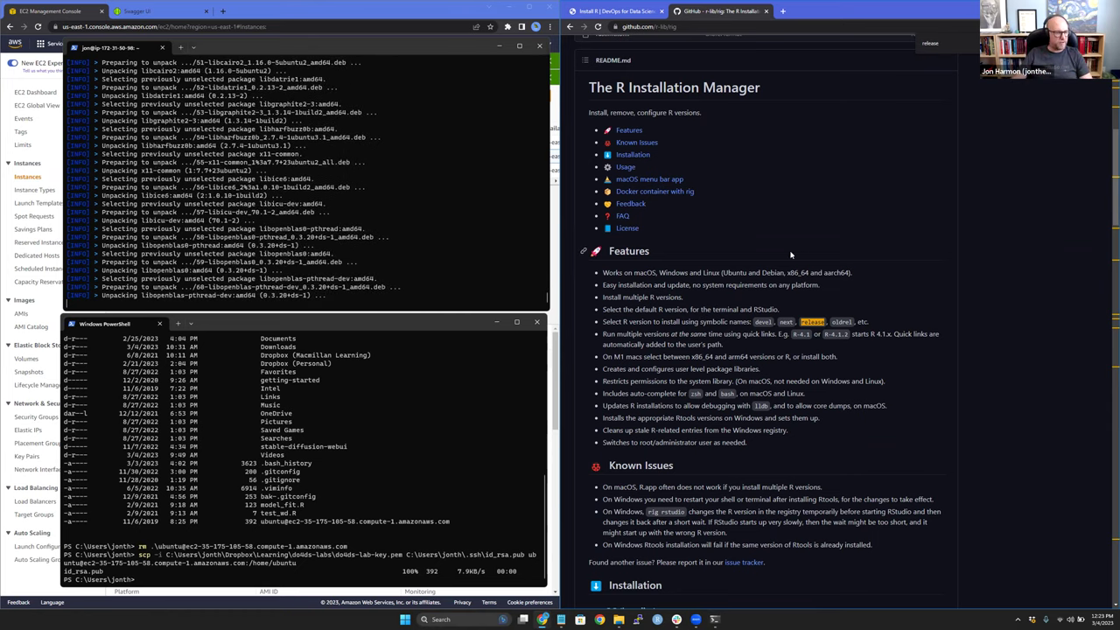
pyautogui.click(631, 11)
pyautogui.click(872, 285)
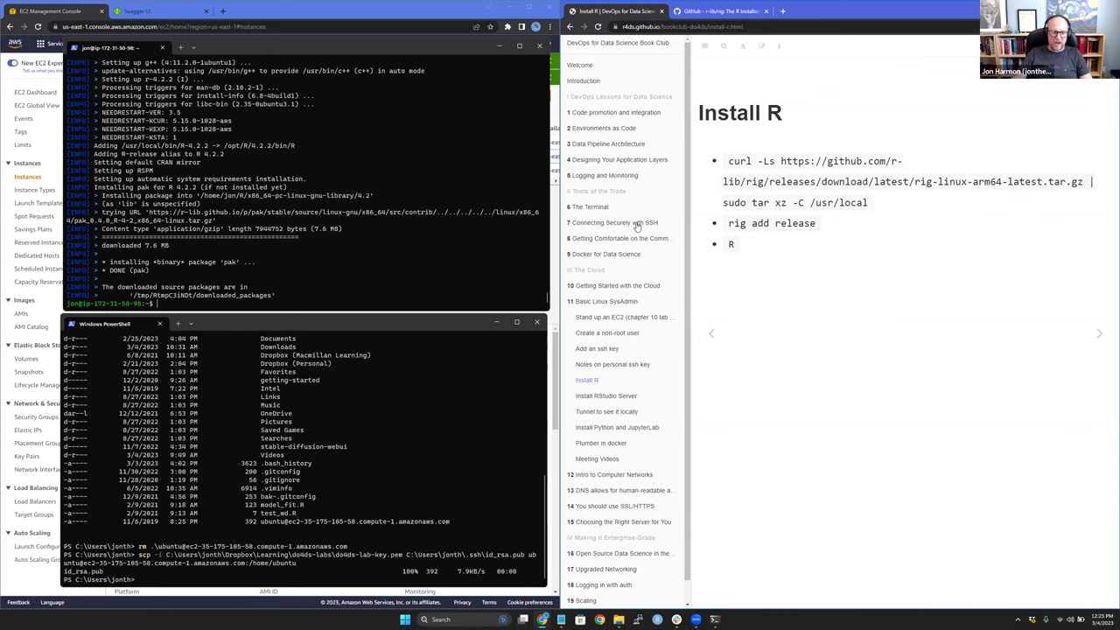
# Start R on the server to check the installation and quit it with q() without saving the workspace image.
pyautogui.click(390, 221)
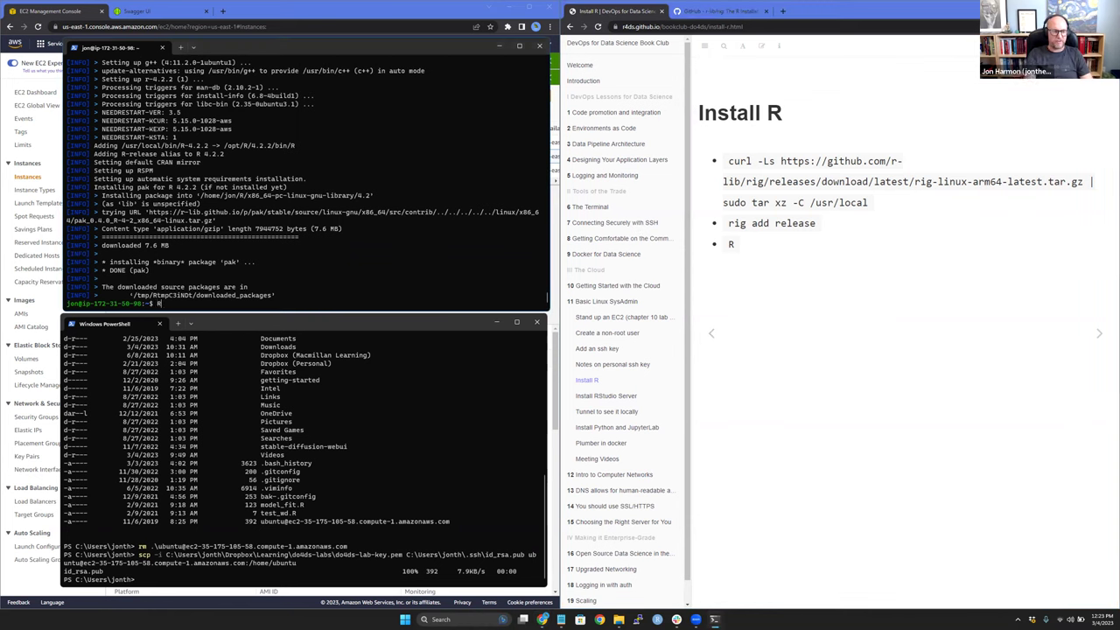
pyautogui.write('R')
pyautogui.press('Return')
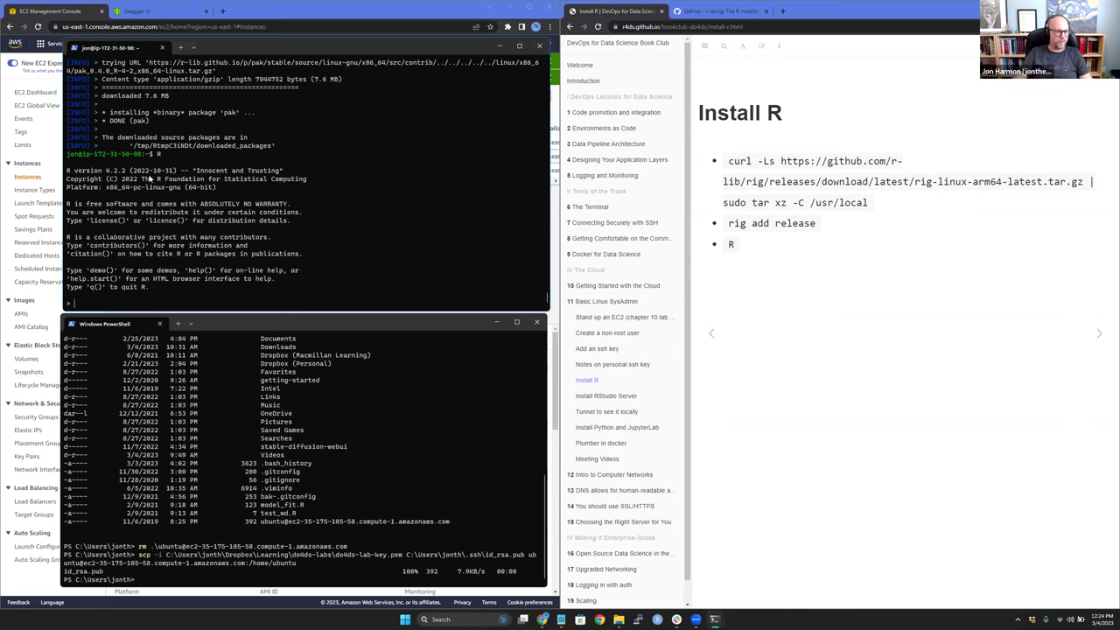
pyautogui.write('q()')
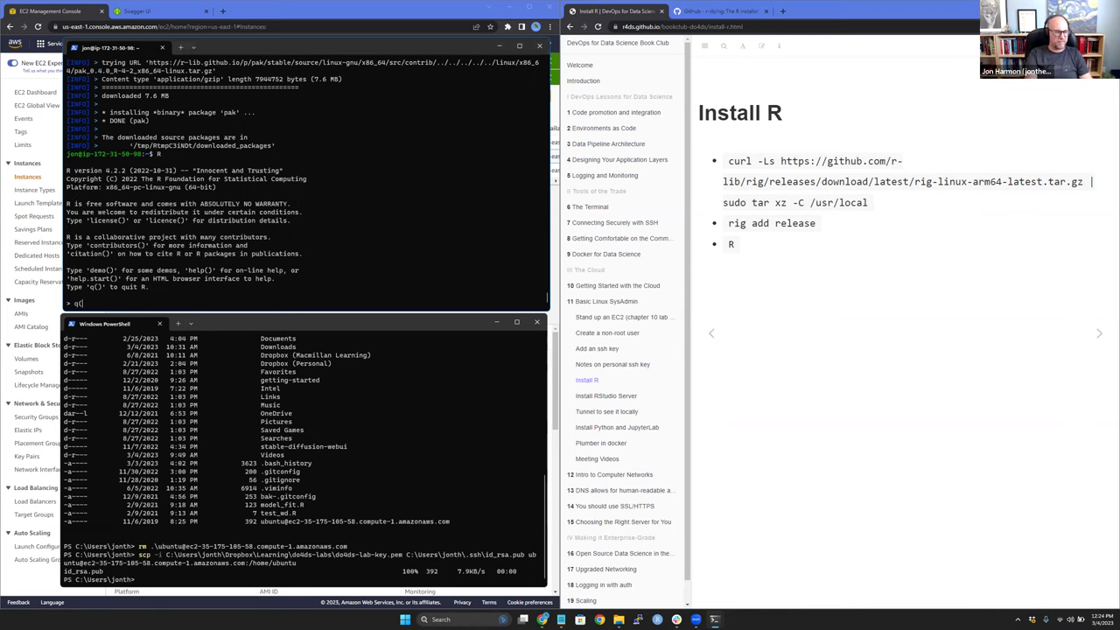
pyautogui.press('Return')
pyautogui.write('n')
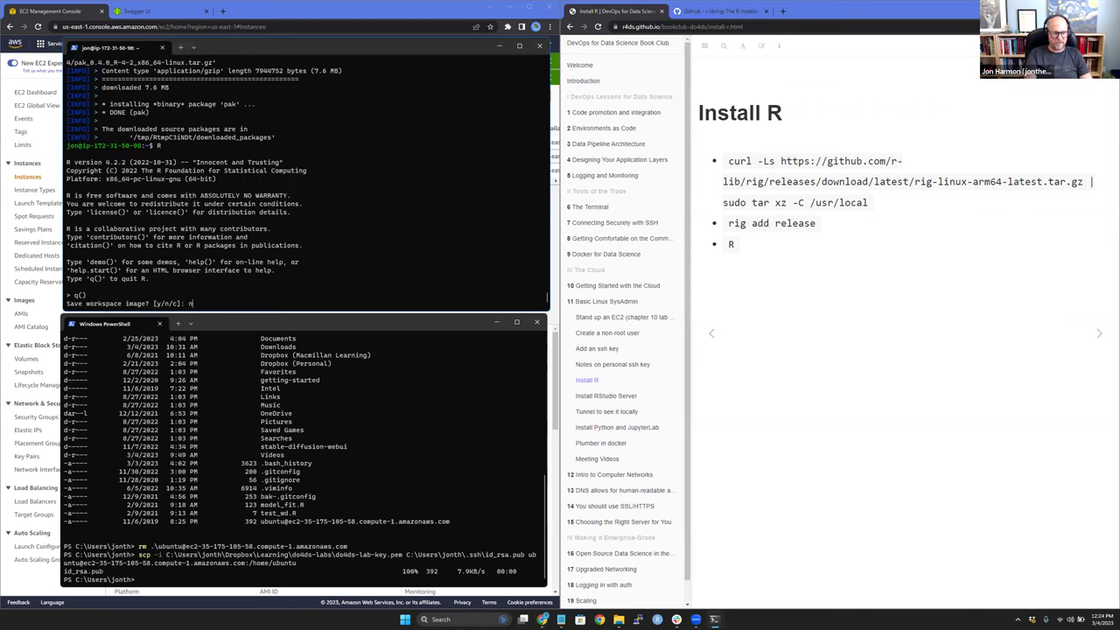
pyautogui.press('Return')
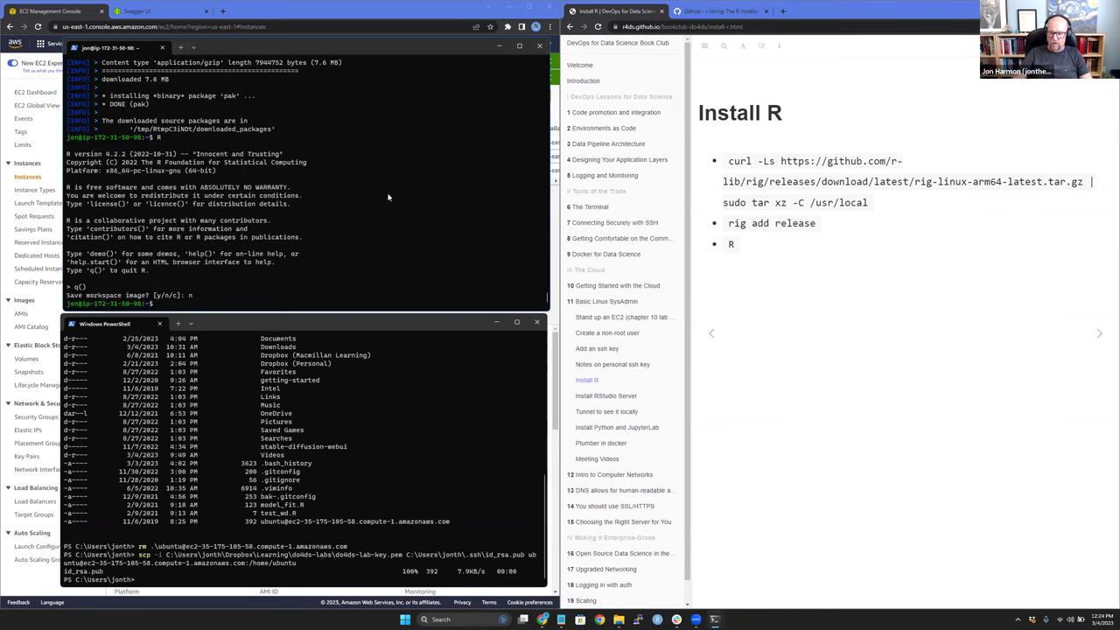
# Open the current installation instructions linked in the Install RStudio Server notes and accept all cookies on the Posit page.
pyautogui.click(854, 293)
pyautogui.press('Right')
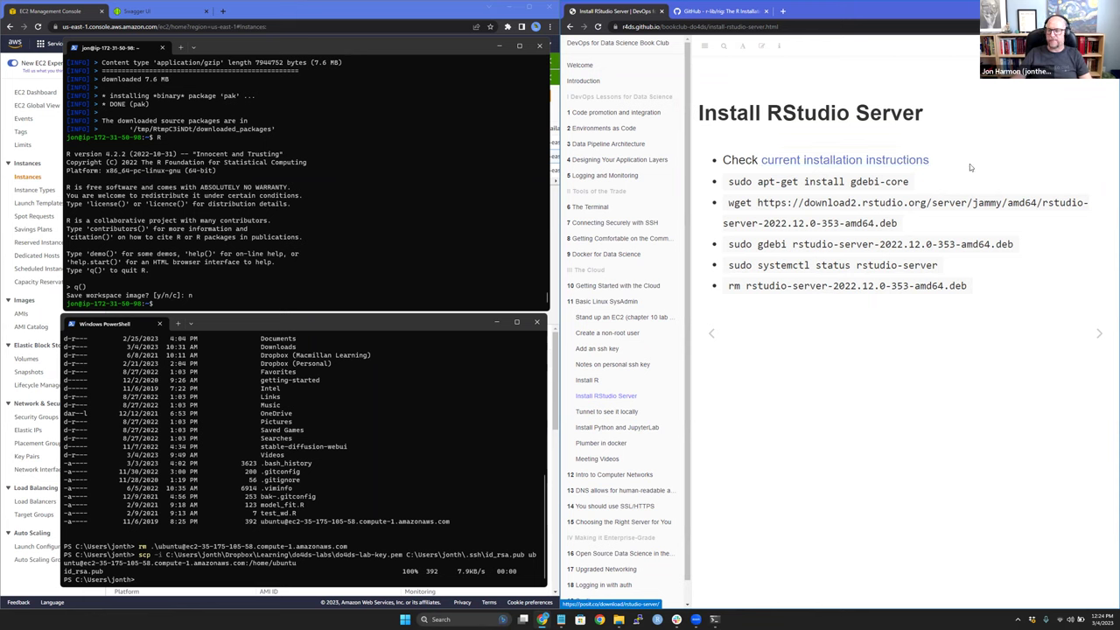
pyautogui.click(868, 166)
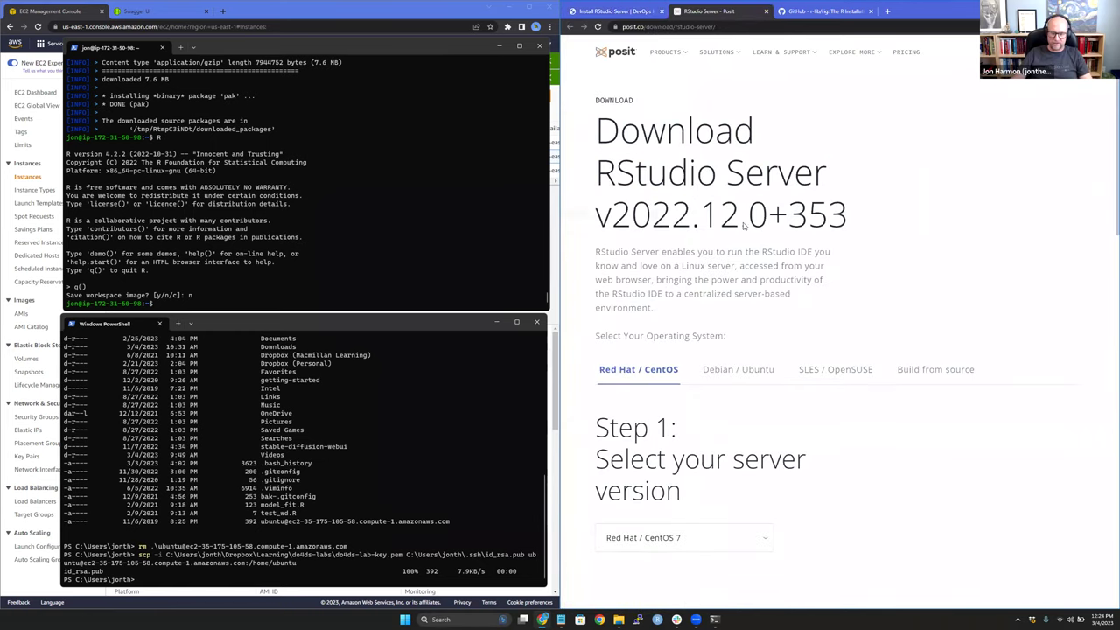
pyautogui.scroll(-1, 762, 263)
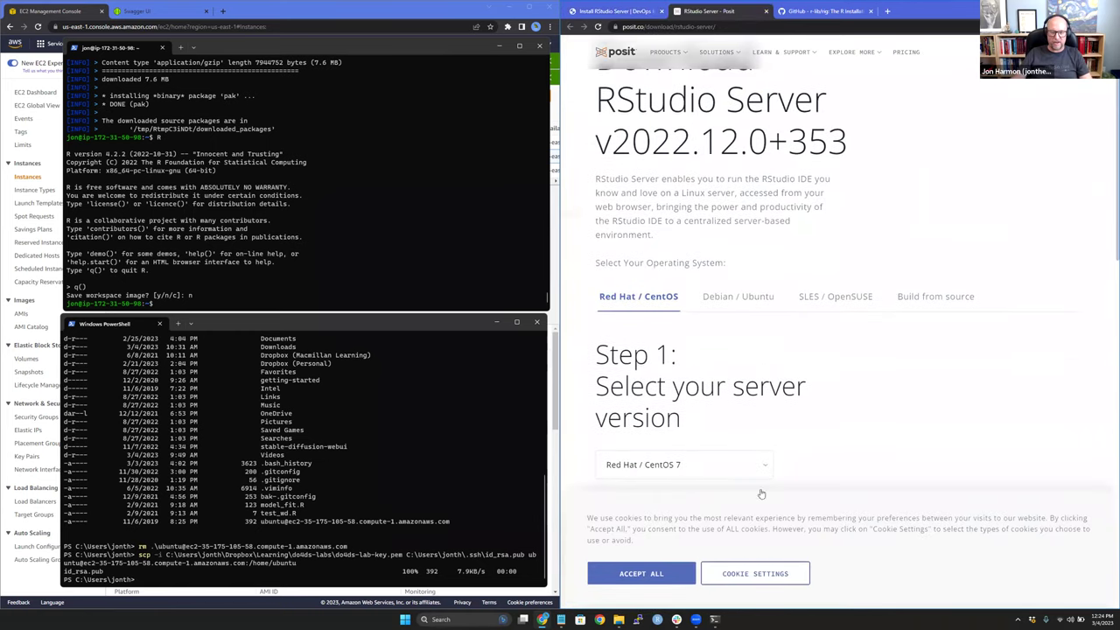
pyautogui.click(665, 570)
# Choose Debian / Ubuntu with server version Ubuntu 22 and review the RStudio Server installation steps.
pyautogui.click(745, 301)
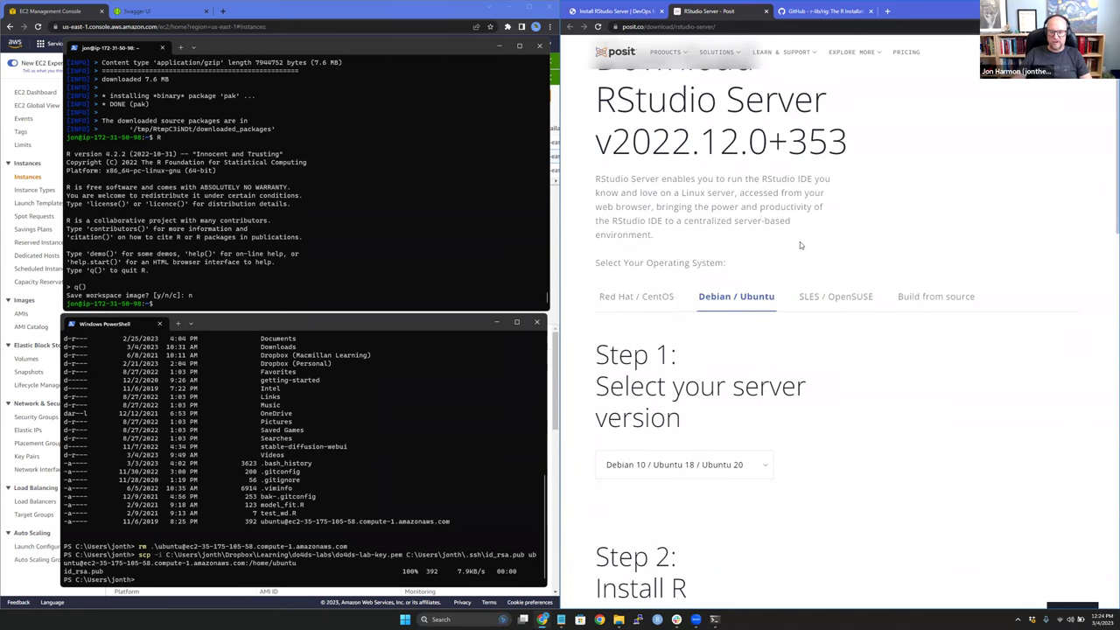
pyautogui.scroll(-1, 799, 245)
pyautogui.click(753, 390)
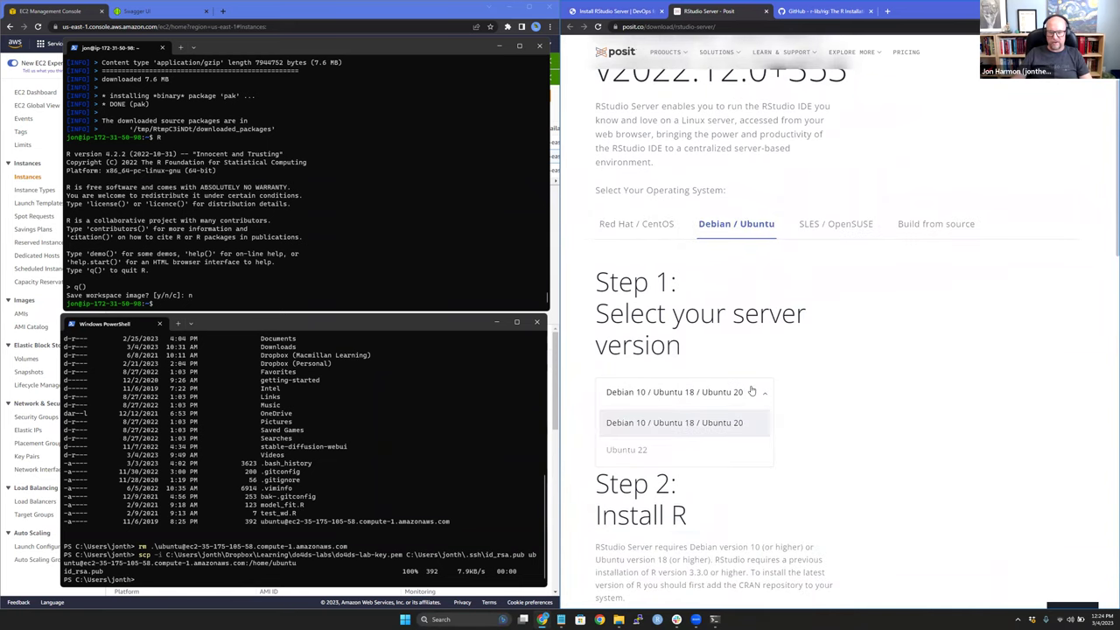
pyautogui.click(663, 448)
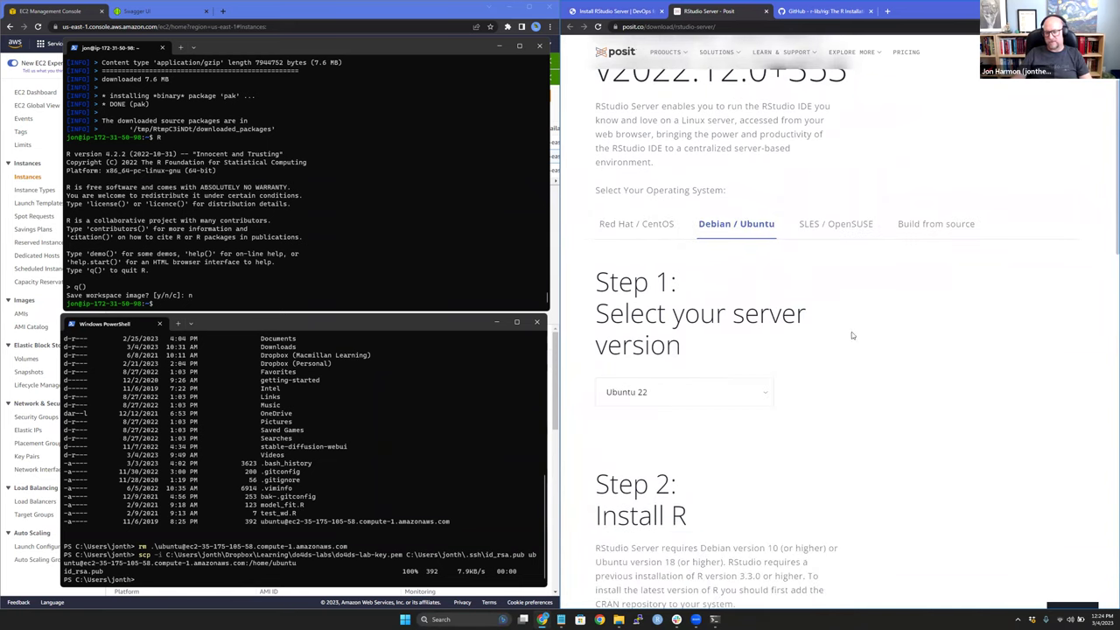
pyautogui.scroll(-5, 890, 342)
pyautogui.scroll(2, 755, 244)
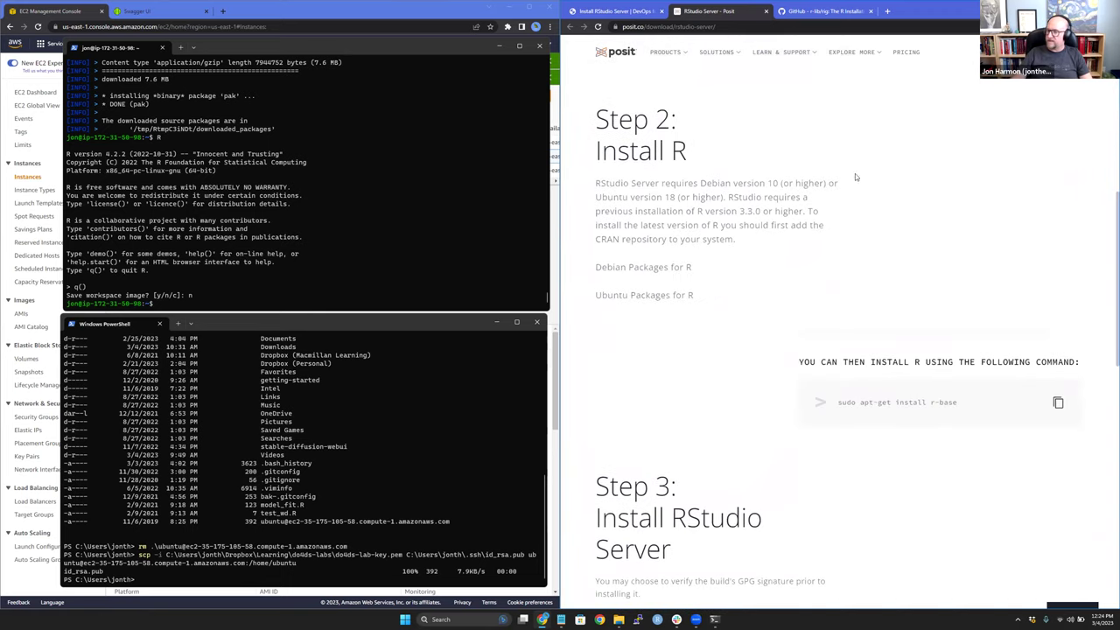
pyautogui.scroll(5, 815, 271)
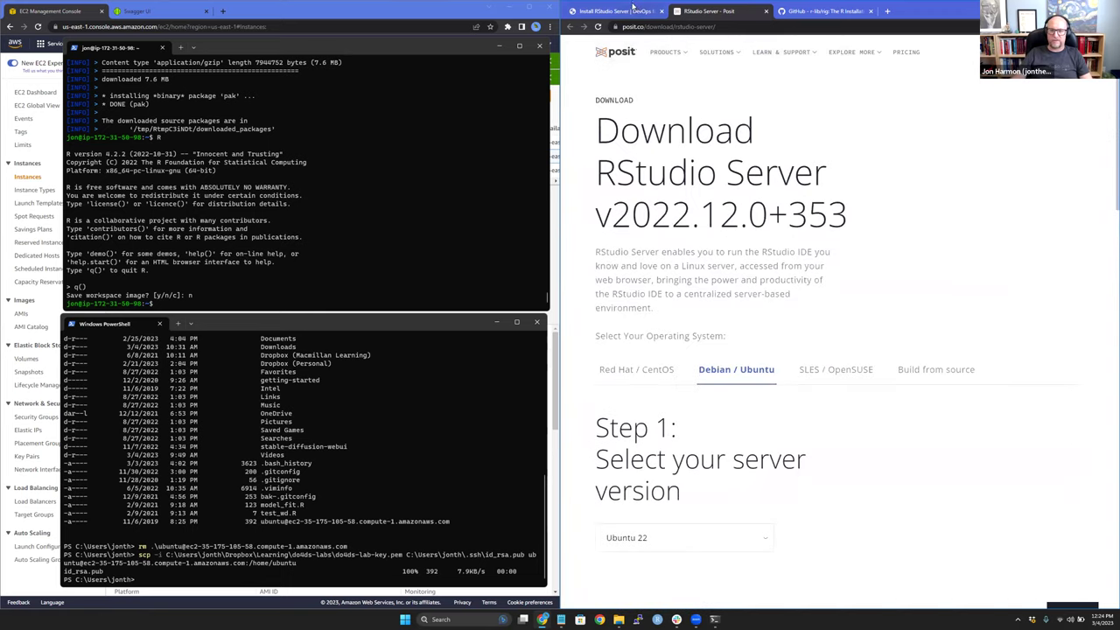
# Install gdebi-core on the server by running sudo apt-get install gdebi-core, copied from the Install RStudio Server notes.
pyautogui.hotkey('ctrl', 'shift', 'Tab')
pyautogui.moveTo(730, 182); pyautogui.dragTo(909, 181)
pyautogui.hotkey('ctrl', 'c')
pyautogui.click(350, 236)
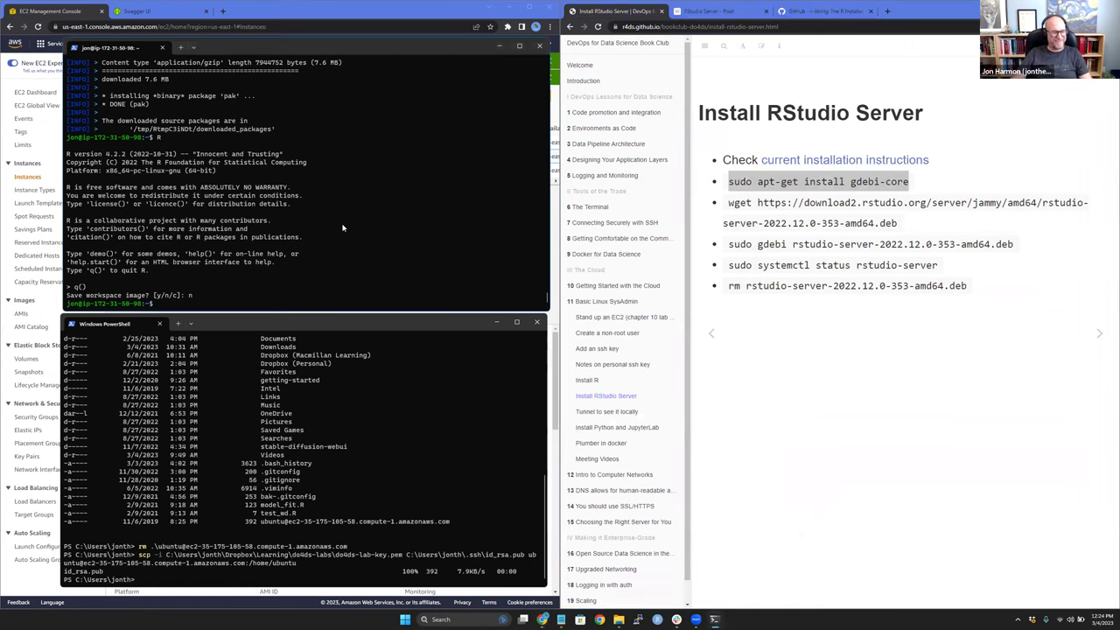
pyautogui.hotkey('ctrl', 'v')
pyautogui.press('Return')
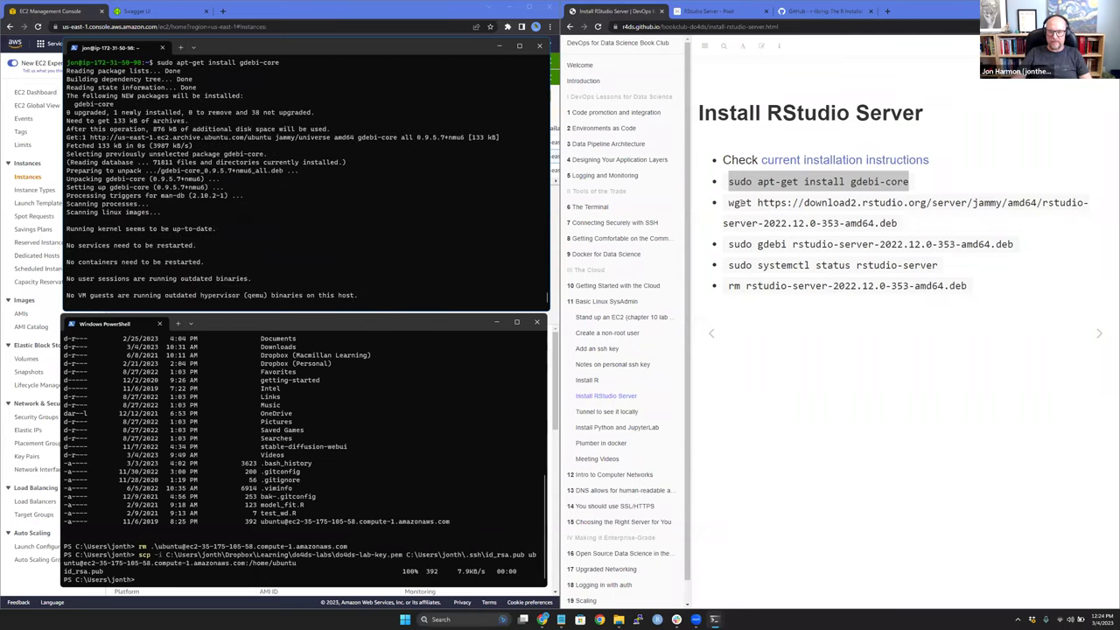
# Download the RStudio Server package on the server by running the wget command for rstudio-server-2022.12.0-353-amd64.deb, copied from the Install RStudio Server notes.
pyautogui.moveTo(729, 202); pyautogui.dragTo(751, 202)
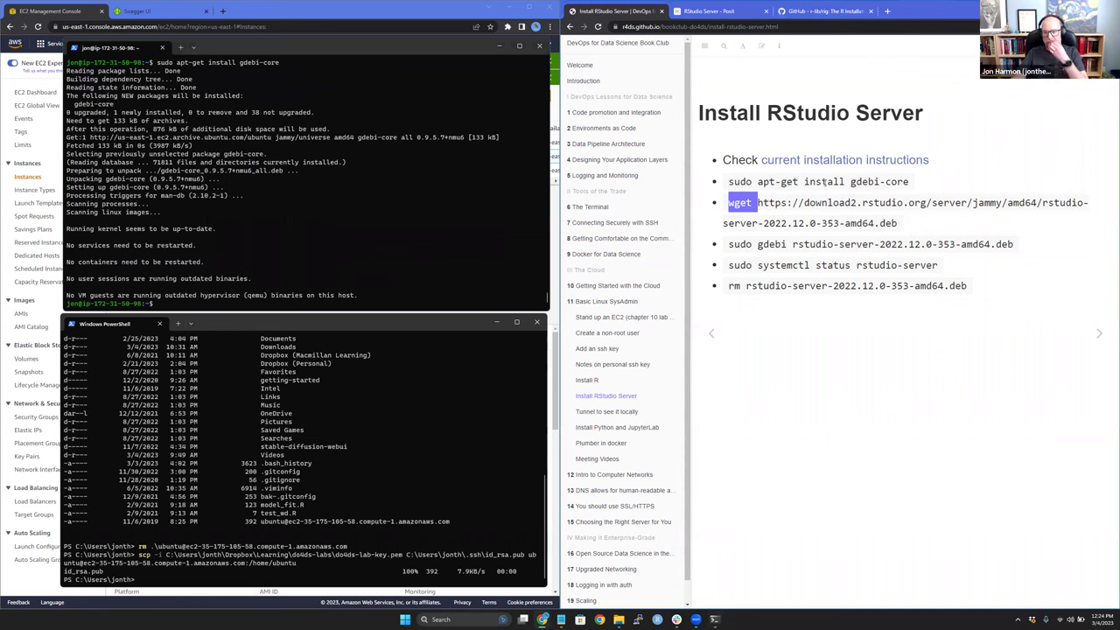
pyautogui.moveTo(851, 181); pyautogui.dragTo(909, 181)
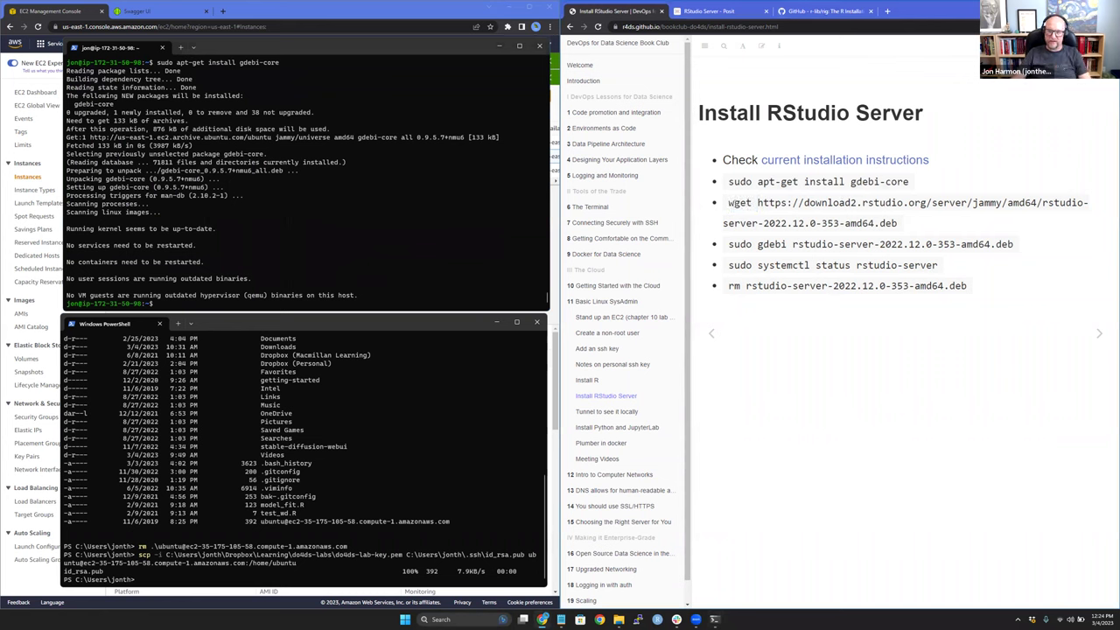
pyautogui.moveTo(729, 202); pyautogui.dragTo(752, 202)
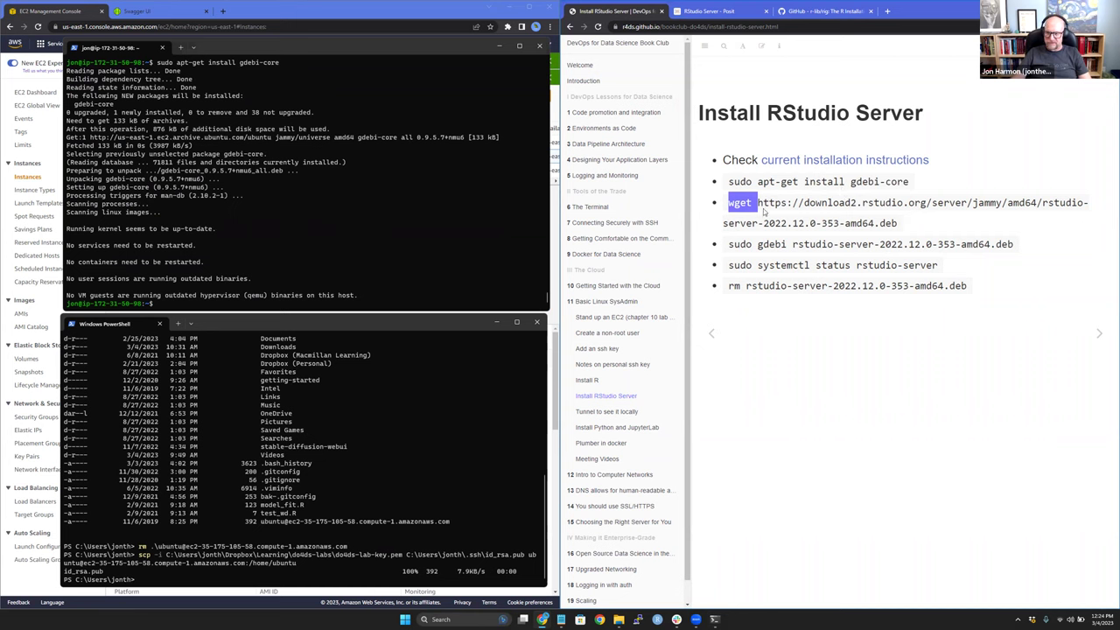
pyautogui.click(872, 214)
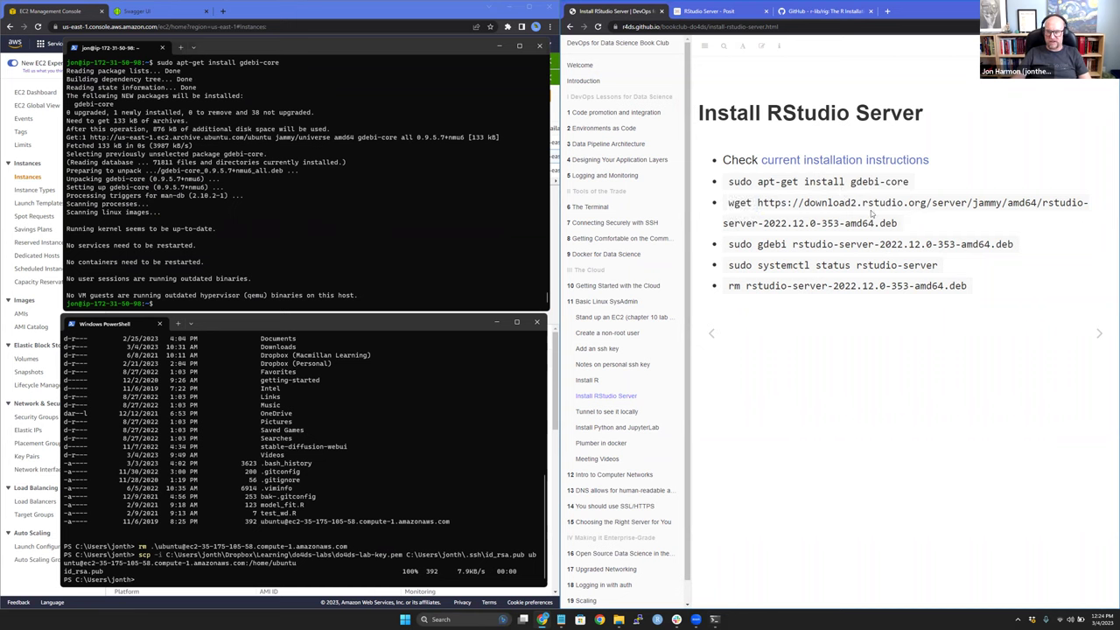
pyautogui.moveTo(728, 203); pyautogui.dragTo(897, 223)
pyautogui.hotkey('ctrl', 'c')
pyautogui.click(323, 208)
pyautogui.hotkey('ctrl', 'v')
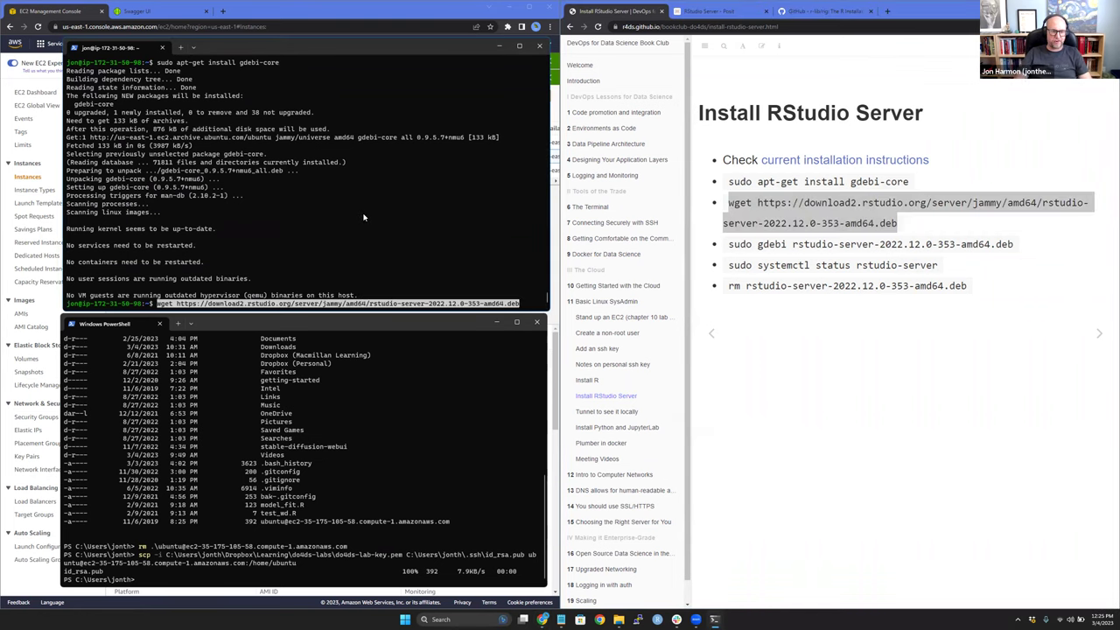
pyautogui.press('Return')
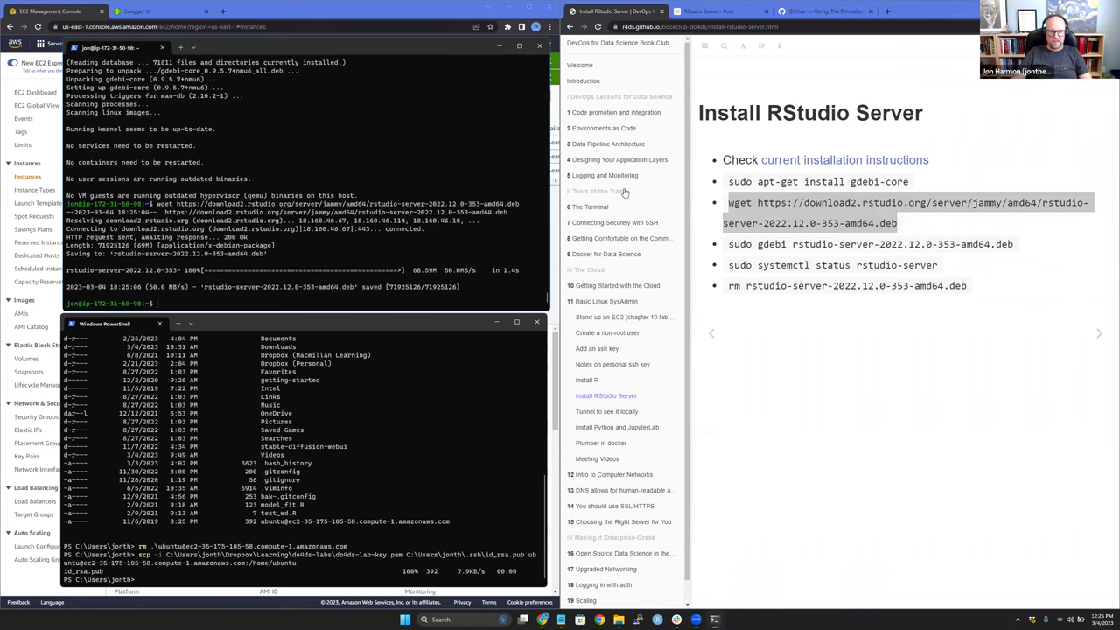
# Install RStudio Server by running sudo gdebi rstudio-server-2022.12.0-353-amd64.deb, copied from the notes, and answer y to the installation prompt.
pyautogui.moveTo(729, 244); pyautogui.dragTo(1014, 245)
pyautogui.hotkey('ctrl', 'c')
pyautogui.click(325, 216)
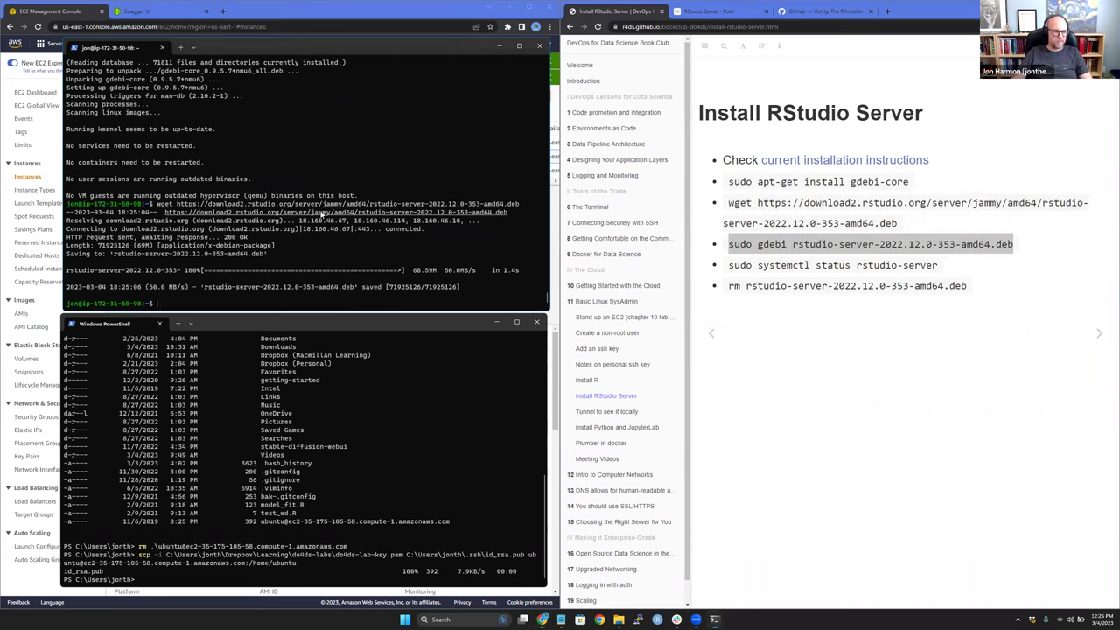
pyautogui.hotkey('ctrl', 'v')
pyautogui.press('Return')
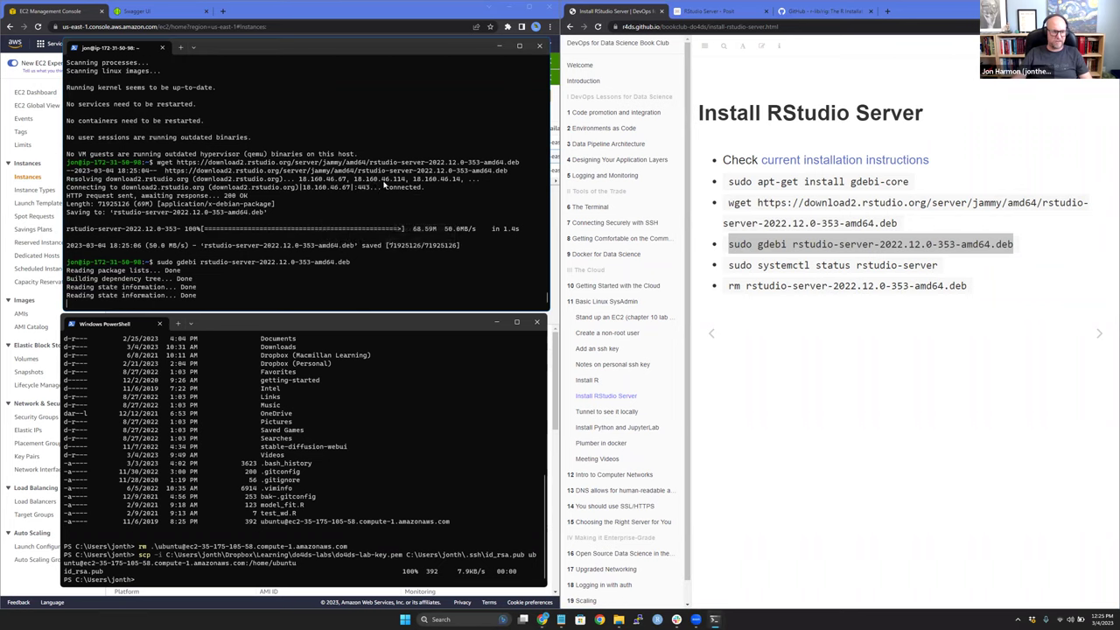
pyautogui.write('y')
pyautogui.press('Return')
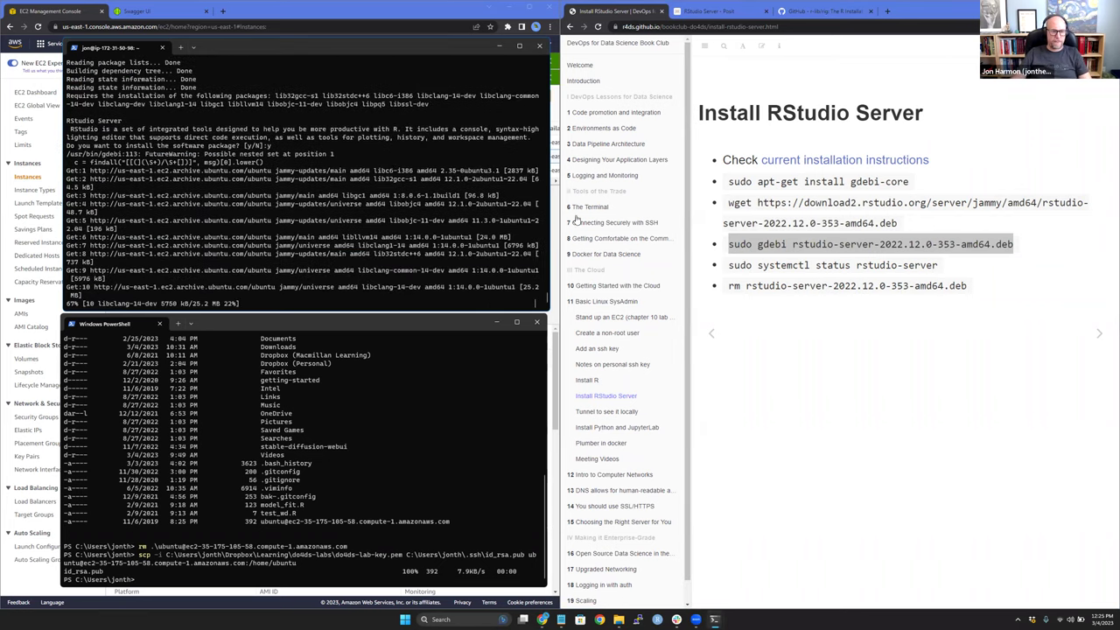
# Hide the notes' table of contents and check the RStudio Server service by running sudo systemctl status rstudio-server on the server.
pyautogui.press('Left')
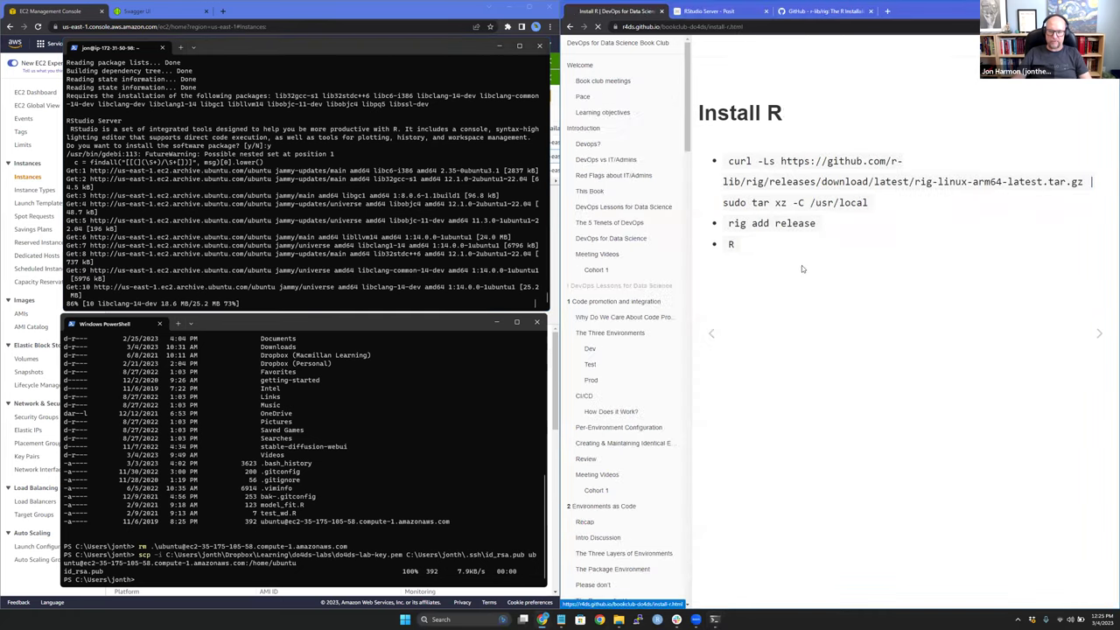
pyautogui.press('Right')
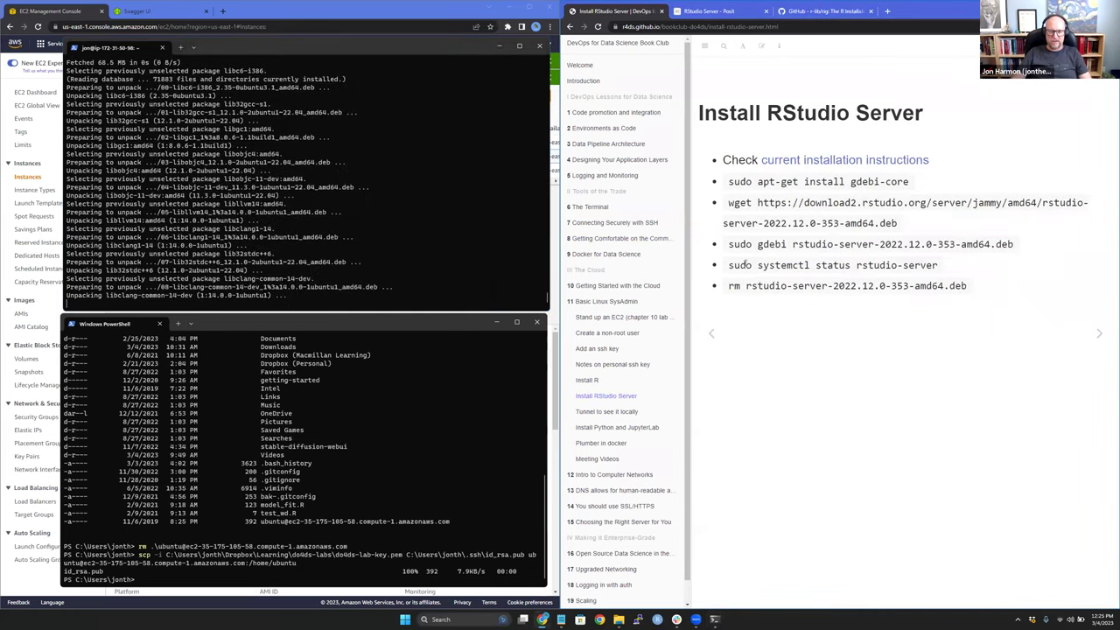
pyautogui.press('s')
pyautogui.moveTo(670, 265); pyautogui.dragTo(838, 265)
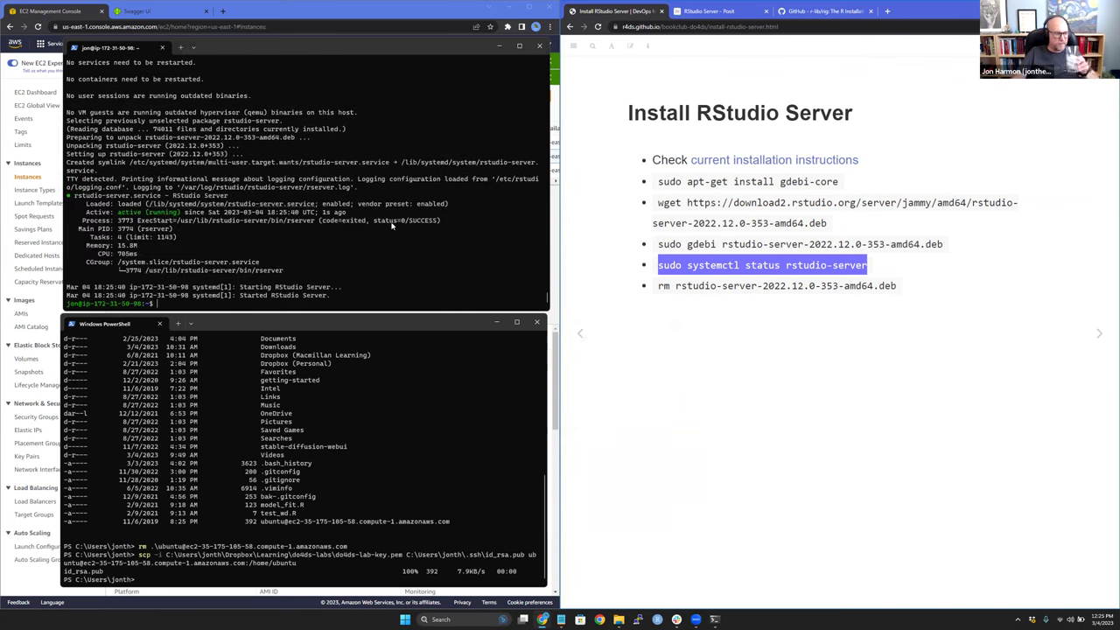
pyautogui.rightClick(391, 225)
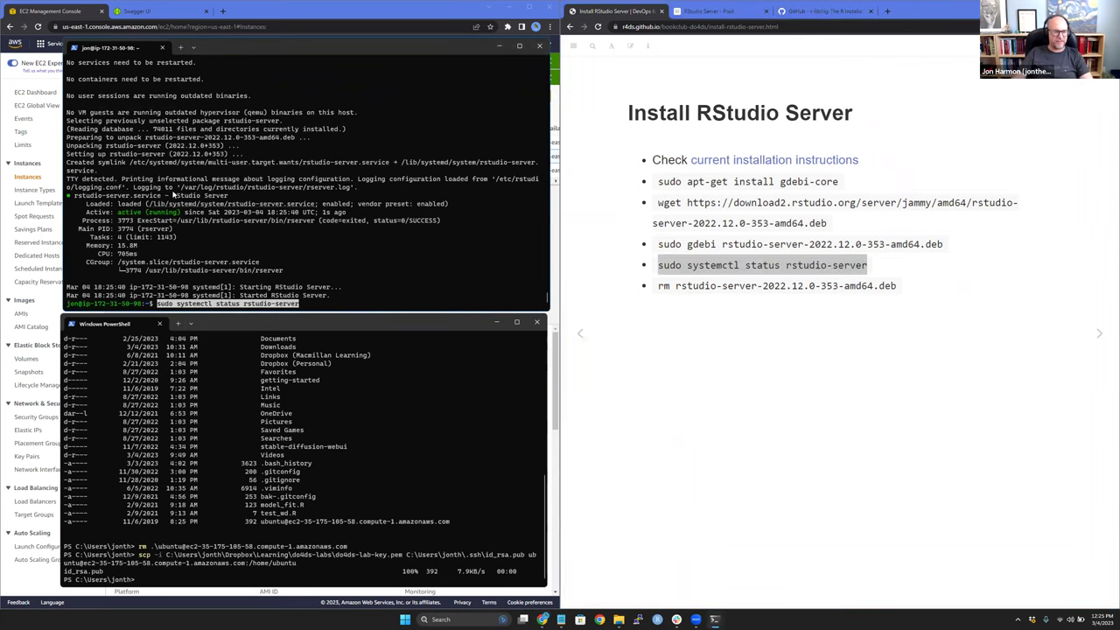
pyautogui.press('Return')
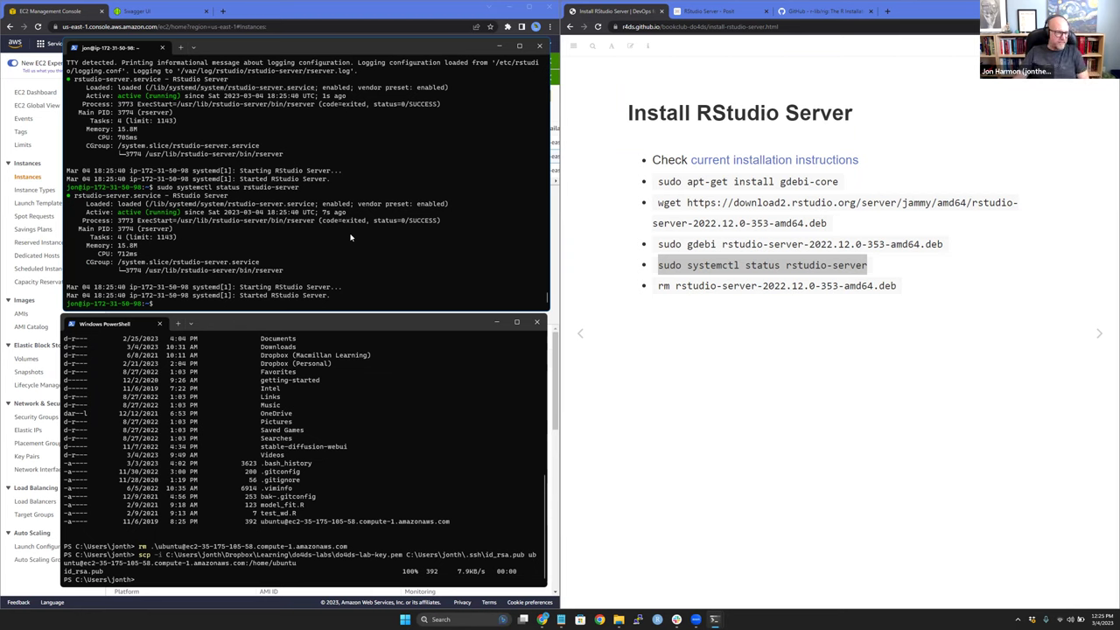
# Delete the downloaded installer from the server by running rm rstudio-server-2022.12.0-353-amd64.deb, copied from the notes.
pyautogui.click(684, 294)
pyautogui.doubleClick(663, 285)
pyautogui.keyDown('shift'); pyautogui.click(899, 285); pyautogui.keyUp('shift')
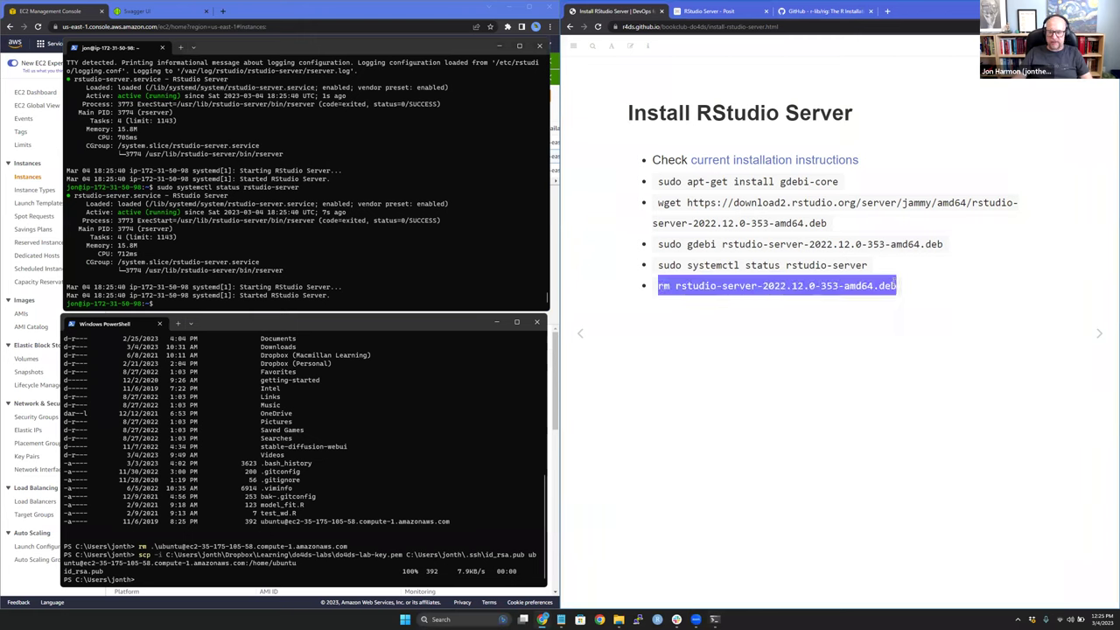
pyautogui.hotkey('ctrl', 'c')
pyautogui.rightClick(408, 216)
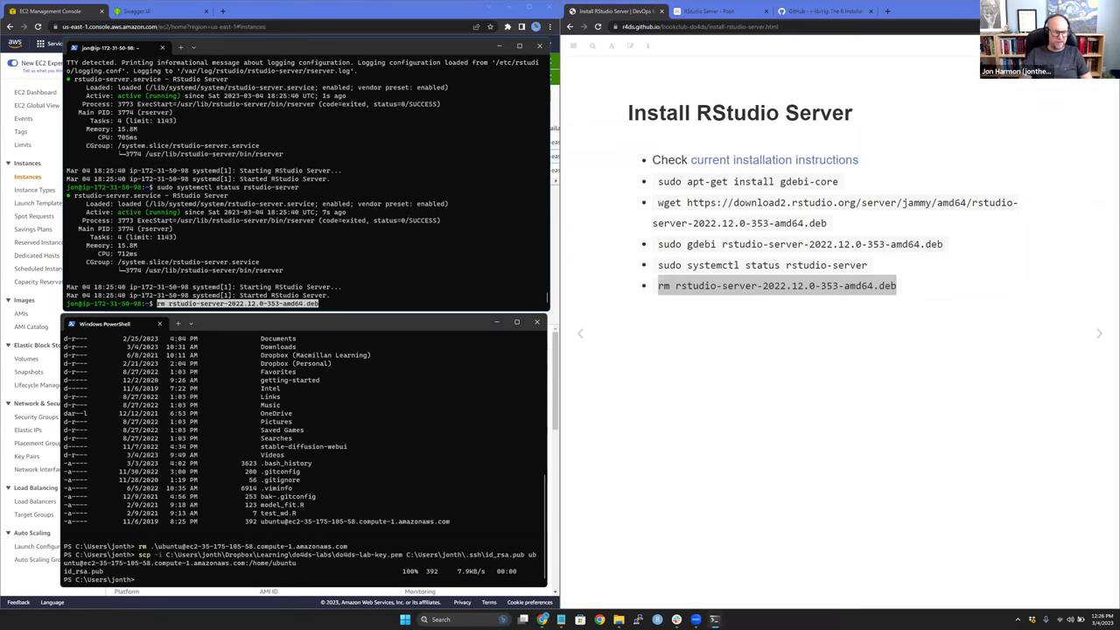
pyautogui.press('Return')
pyautogui.click(963, 239)
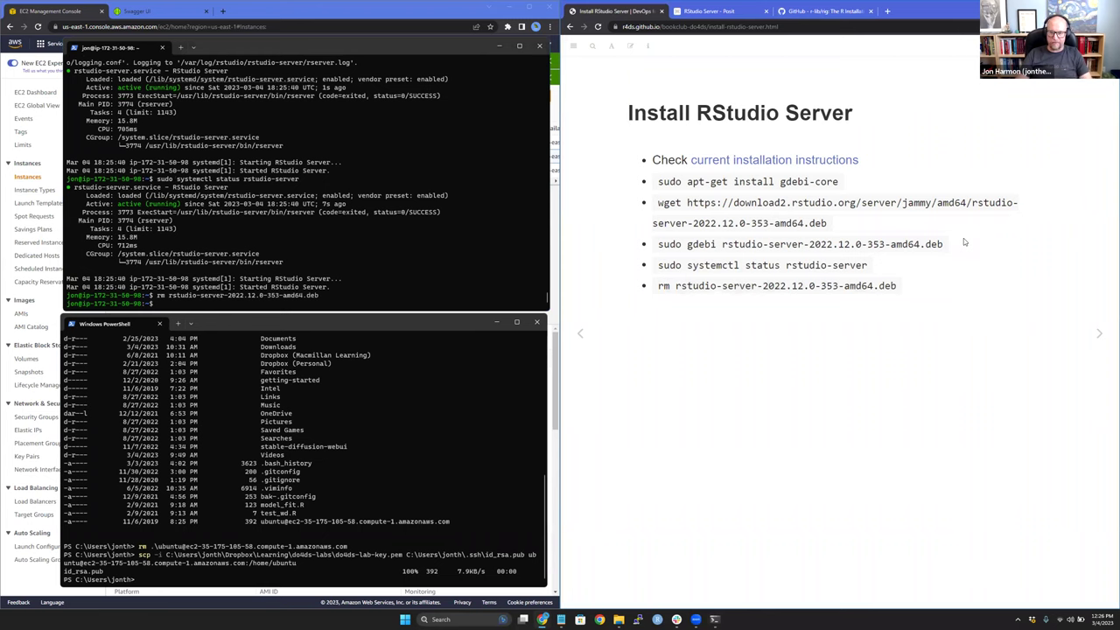
# Go to the Tunnel to see it locally notes and copy ssh -NL 8787:localhost:8787 from them into the local PowerShell prompt.
pyautogui.press('Right')
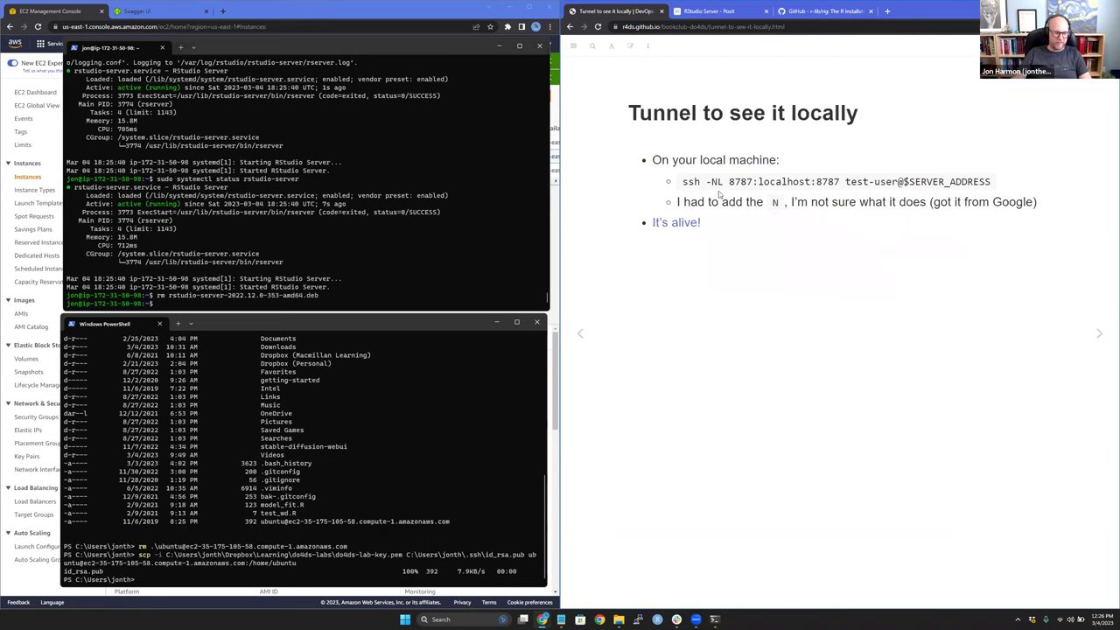
pyautogui.doubleClick(687, 181)
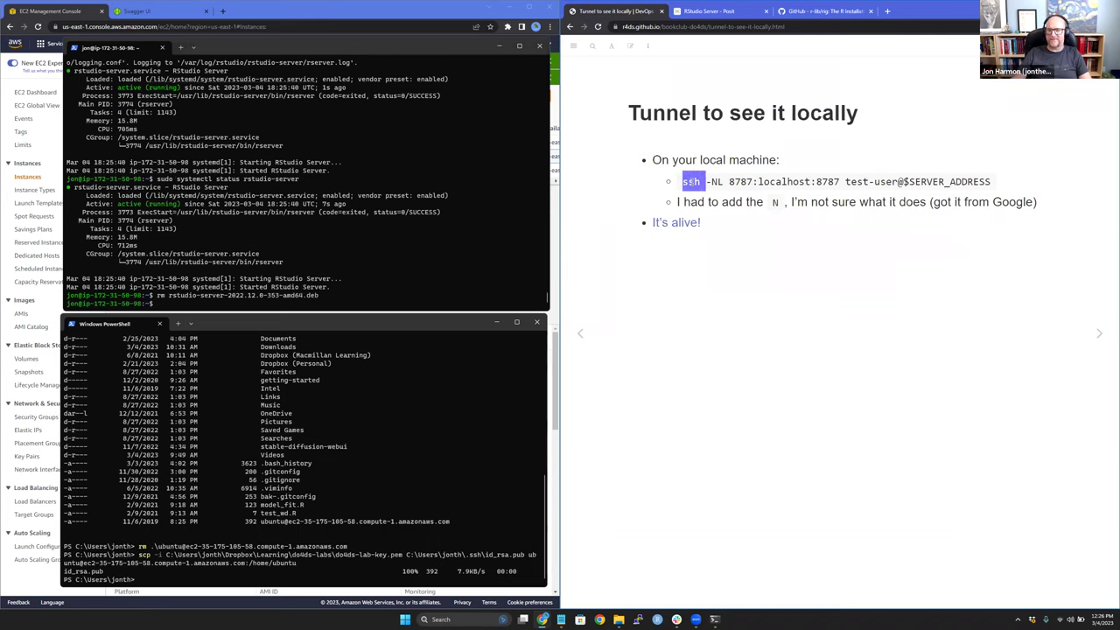
pyautogui.moveTo(692, 181); pyautogui.dragTo(840, 182)
pyautogui.hotkey('ctrl', 'c')
pyautogui.click(285, 433)
pyautogui.hotkey('ctrl', 'v')
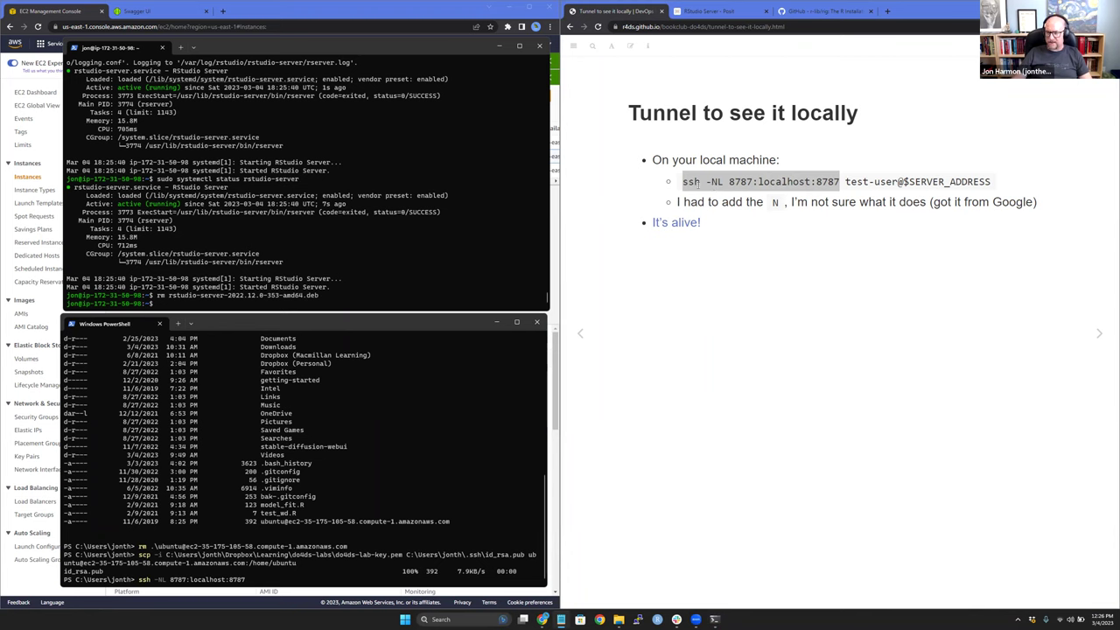
# Complete the tunnel command with the non-root user at ec2-35-175-105-58.compute-1.amazonaws.com, reduce the option to -L, and run it.
pyautogui.click(713, 182)
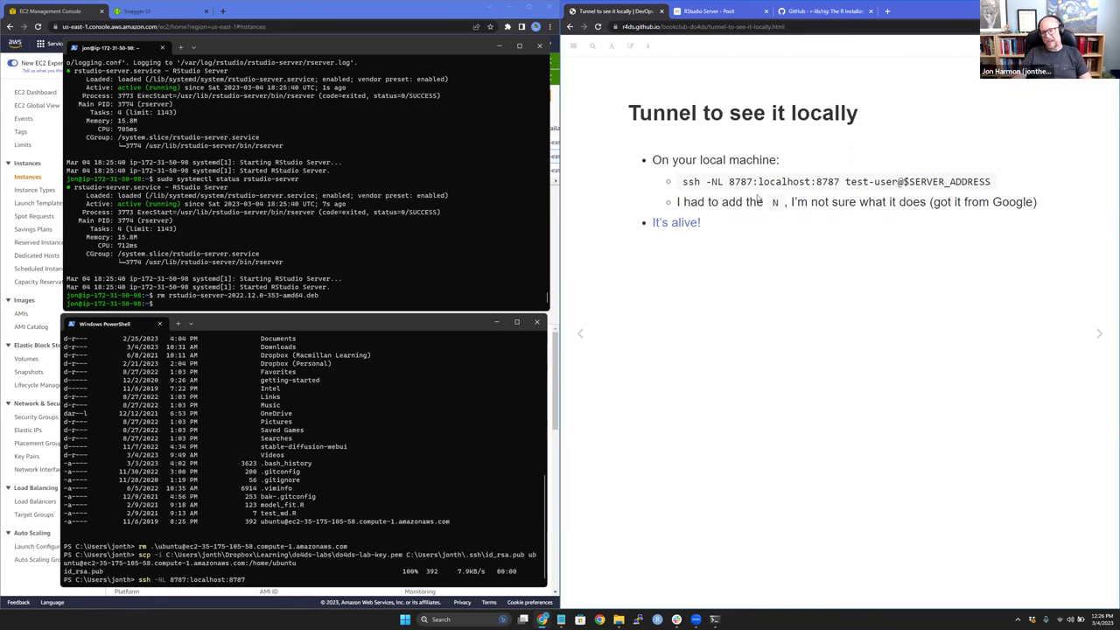
pyautogui.click(342, 525)
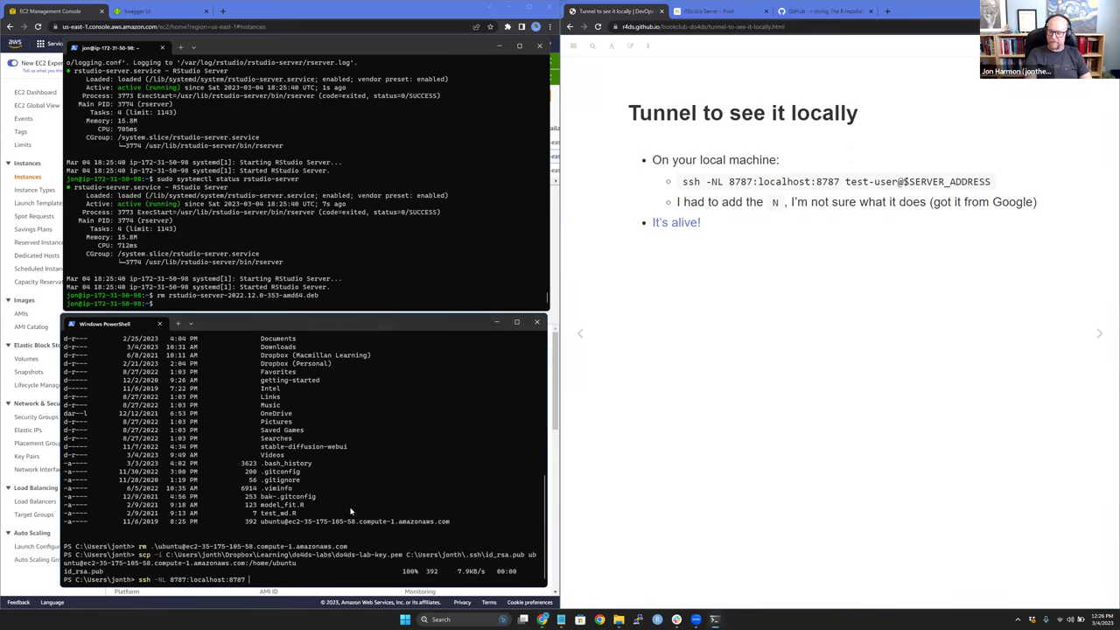
pyautogui.write('jon@')
pyautogui.hotkey('ctrl', 'v')
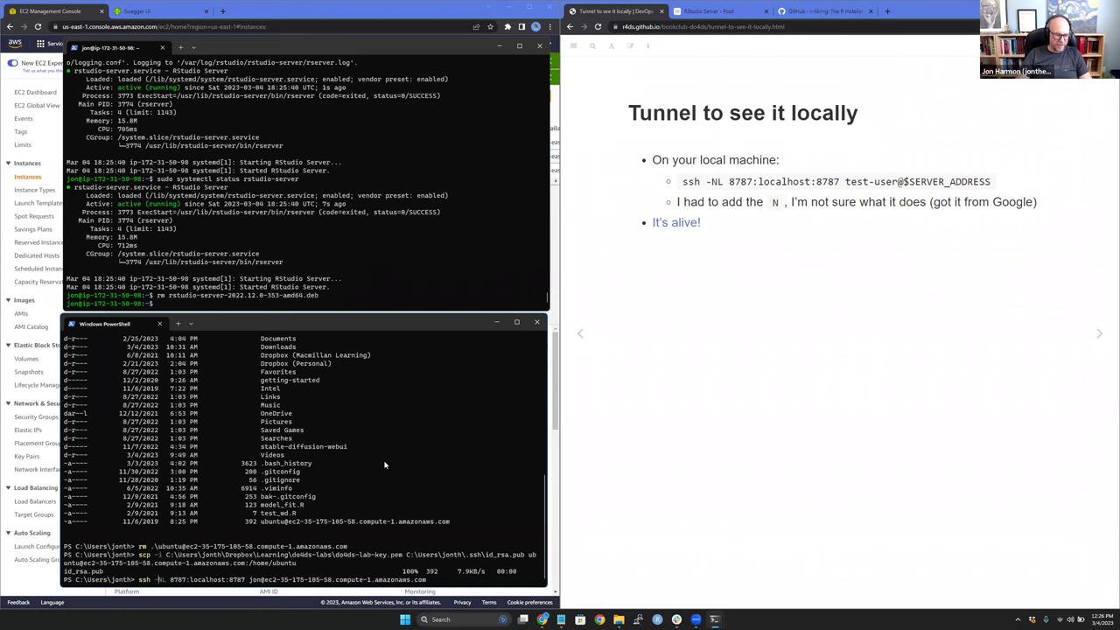
pyautogui.press('Delete')
pyautogui.press('Return')
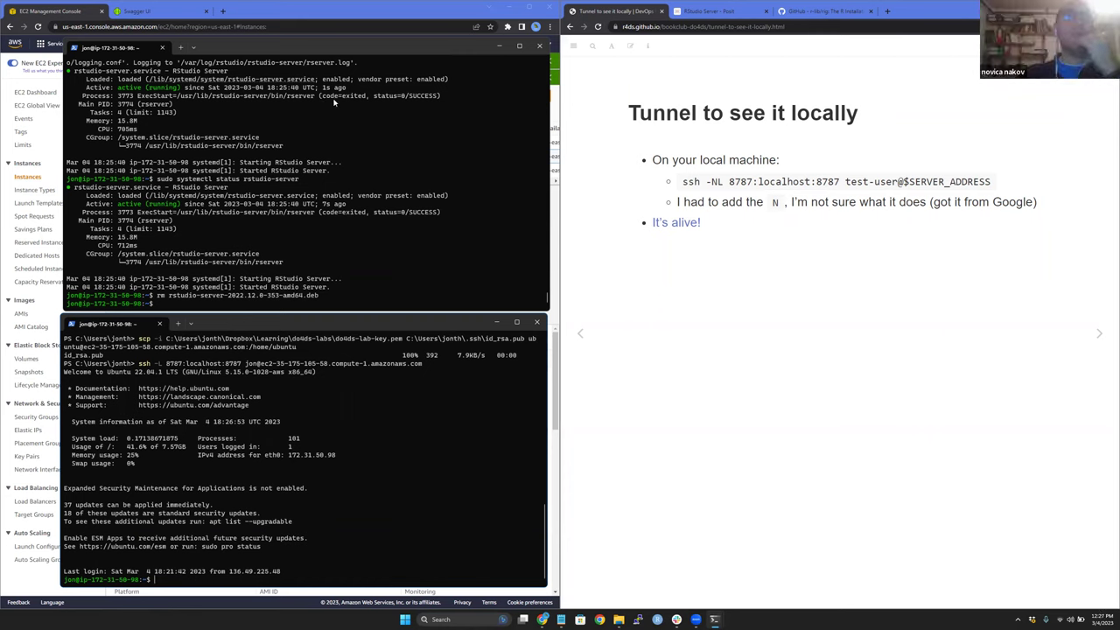
# Open the It's alive! link to check the RStudio sign-in page through the tunnel, and close it and the Posit download page.
pyautogui.middleClick(680, 230)
pyautogui.click(805, 12)
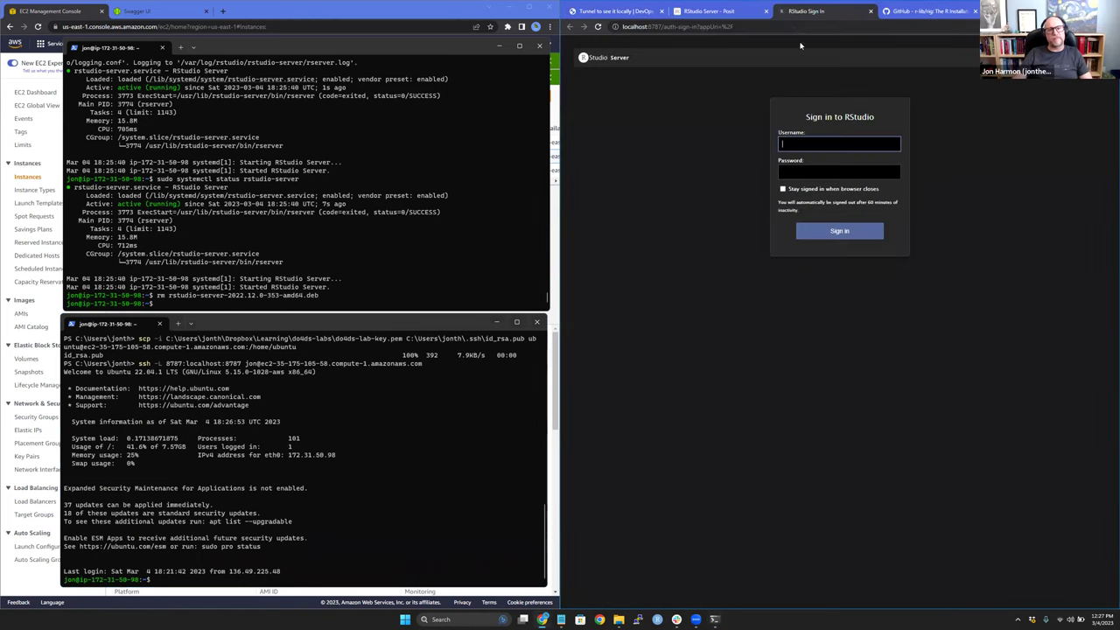
pyautogui.click(362, 468)
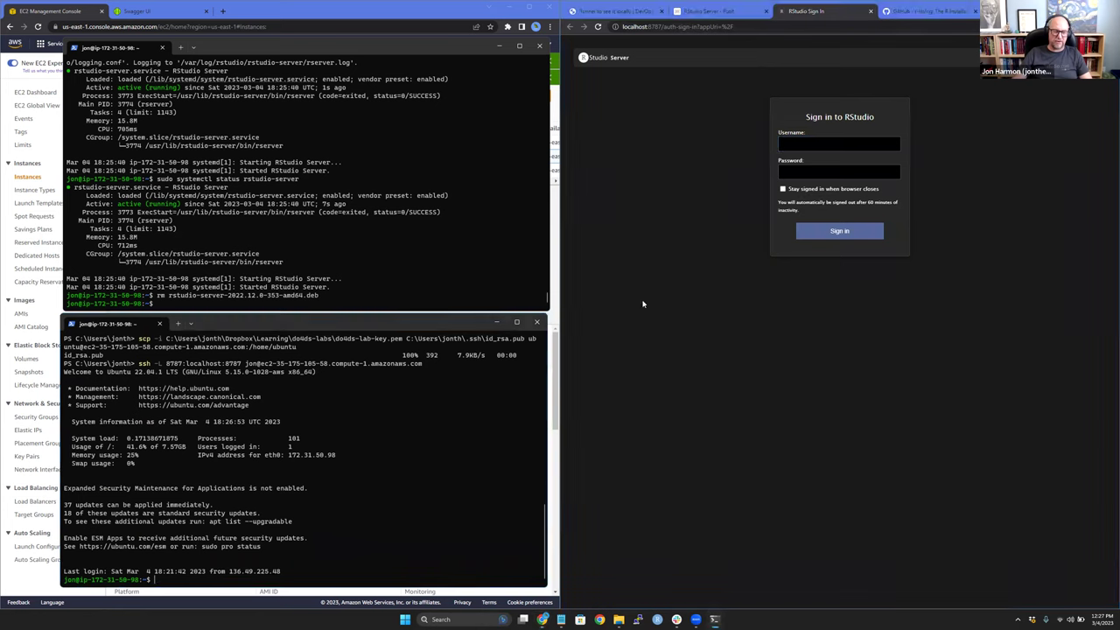
pyautogui.click(853, 12)
pyautogui.click(870, 12)
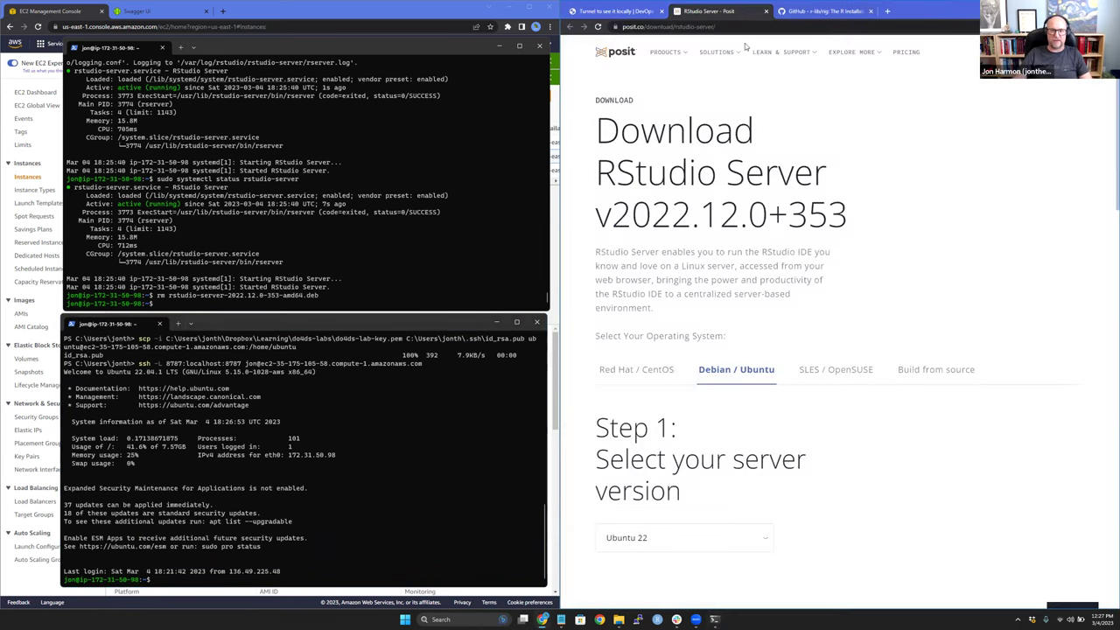
pyautogui.click(766, 11)
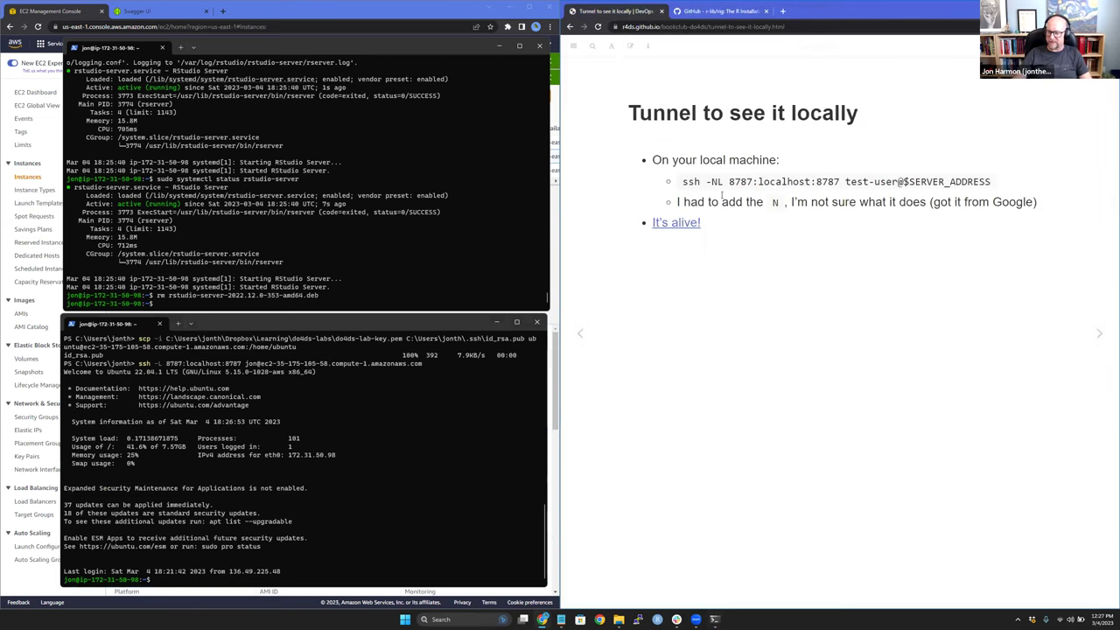
# Exit the tunnelled SSH session and test the It's alive! link without the tunnel, closing the opened localhost page.
pyautogui.click(396, 438)
pyautogui.write('exit')
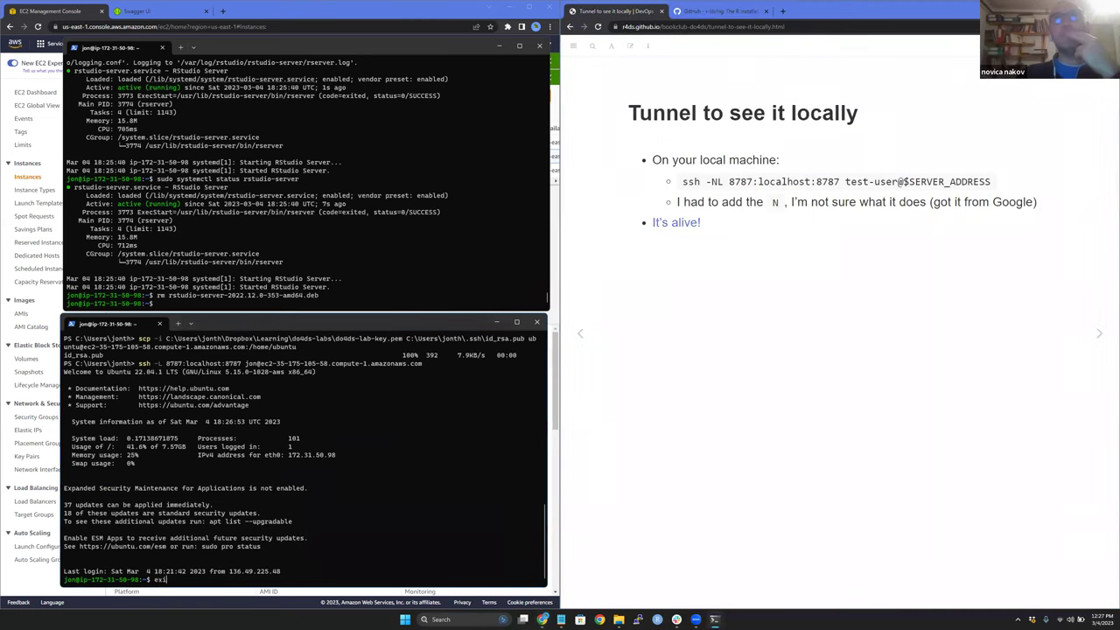
pyautogui.press('Return')
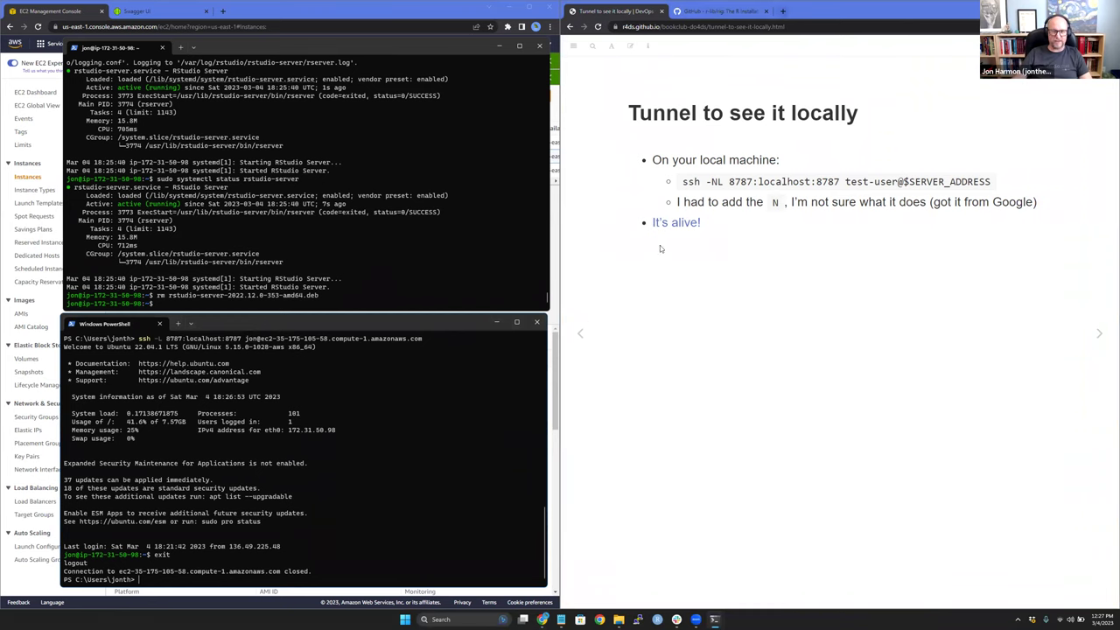
pyautogui.middleClick(676, 224)
pyautogui.click(760, 14)
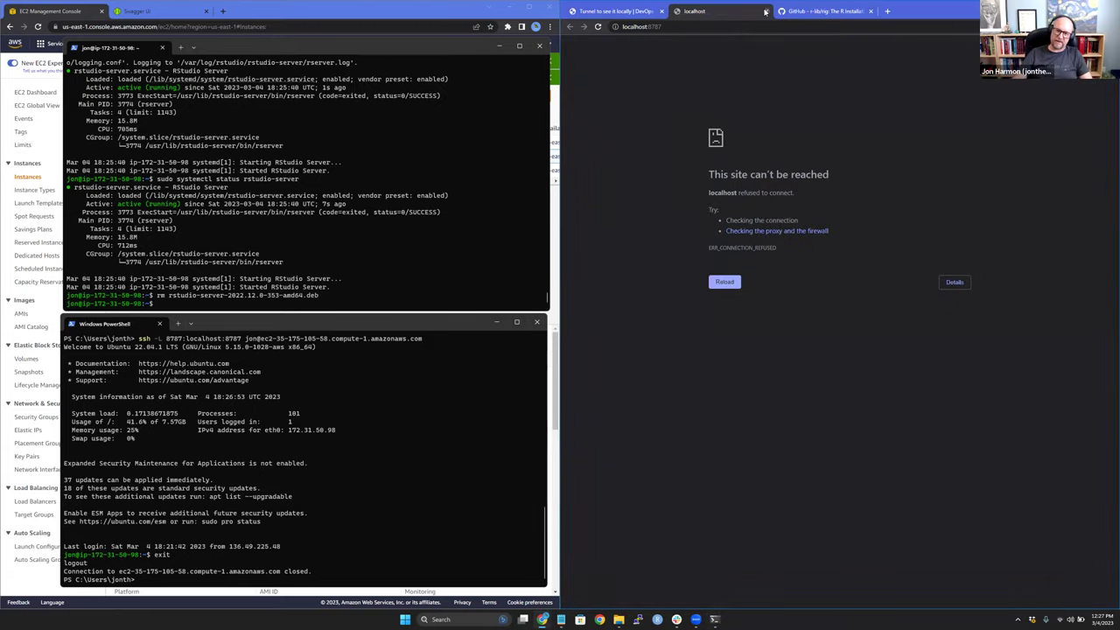
pyautogui.click(767, 13)
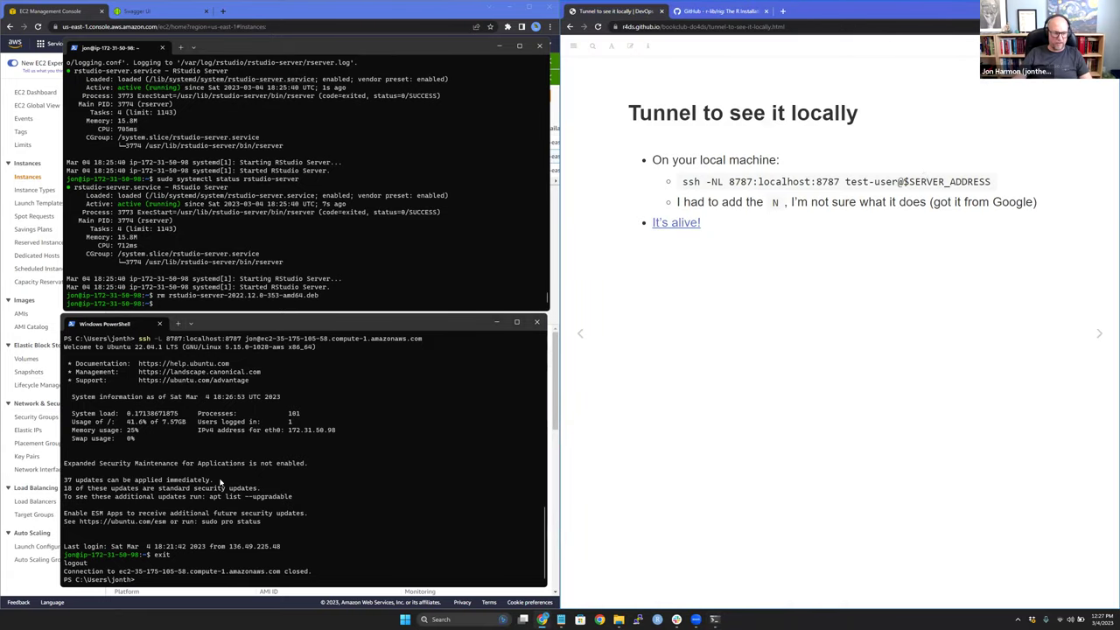
# Rerun the previous SSH tunnel command with the option changed to -NL, and open the It's alive! link to the RStudio sign-in page.
pyautogui.click(410, 479)
pyautogui.press('Up')
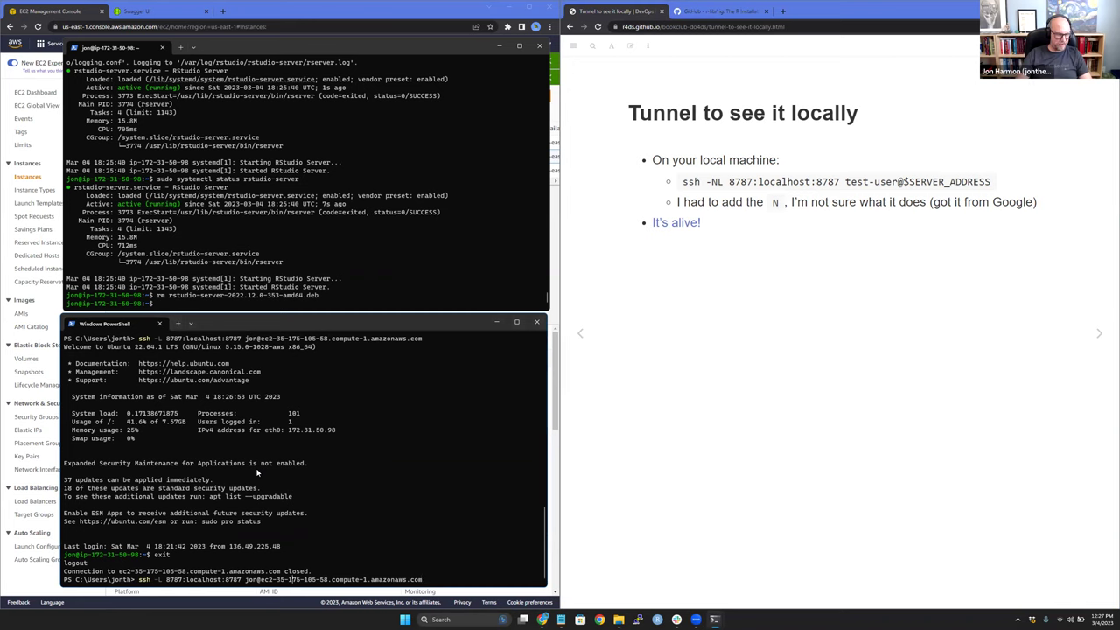
pyautogui.write('N')
pyautogui.press('Return')
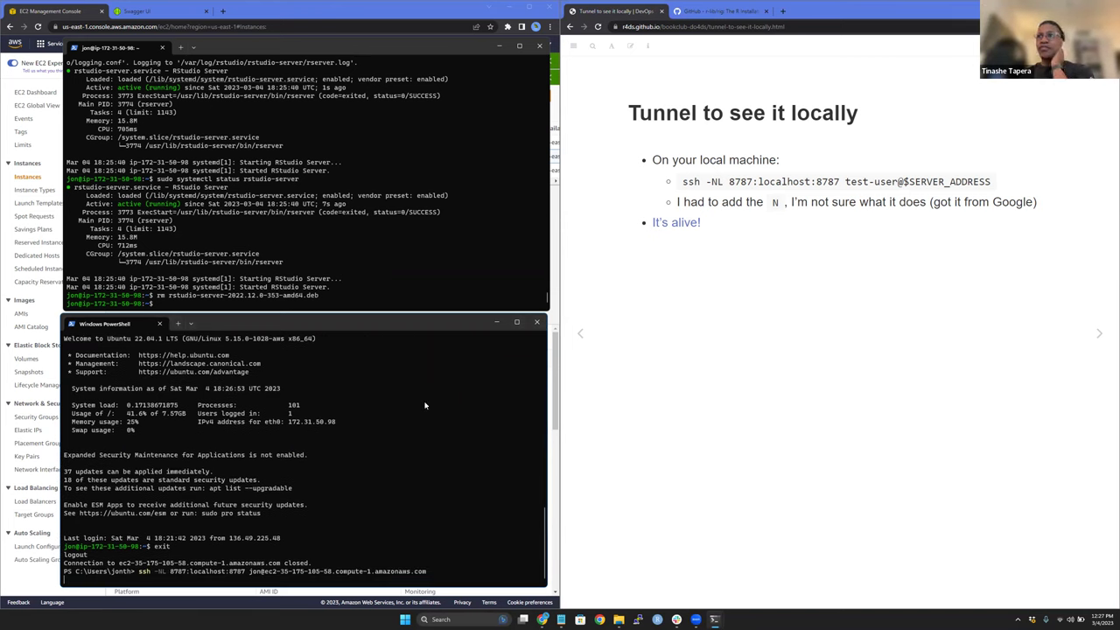
pyautogui.click(686, 226)
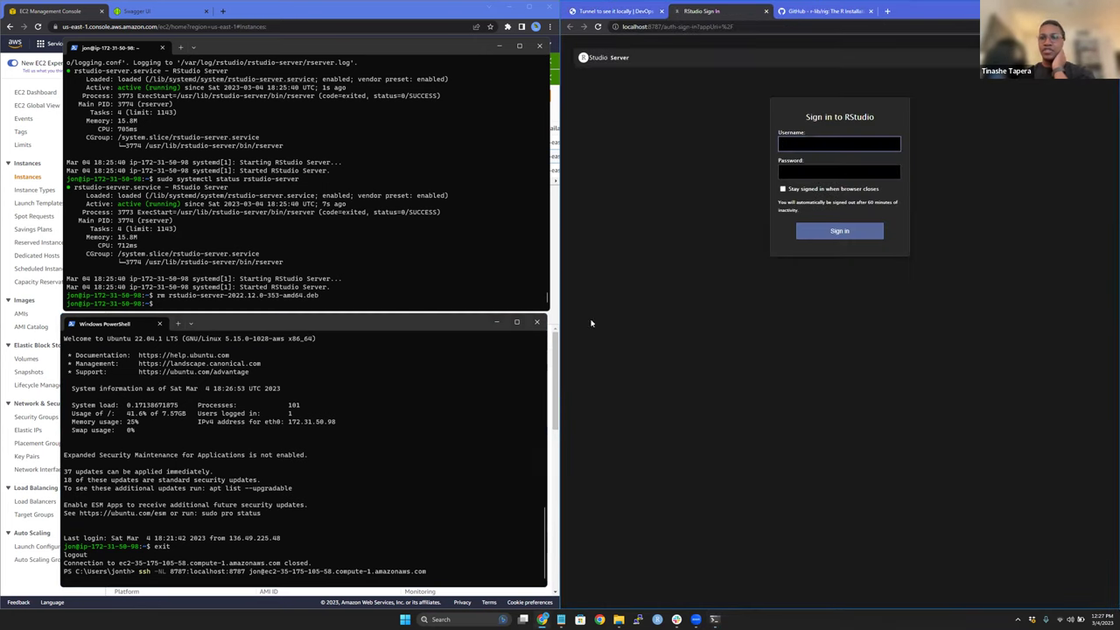
# Stop the -NL tunnel, close the RStudio sign-in page, and test the It's alive! link without the tunnel.
pyautogui.click(322, 486)
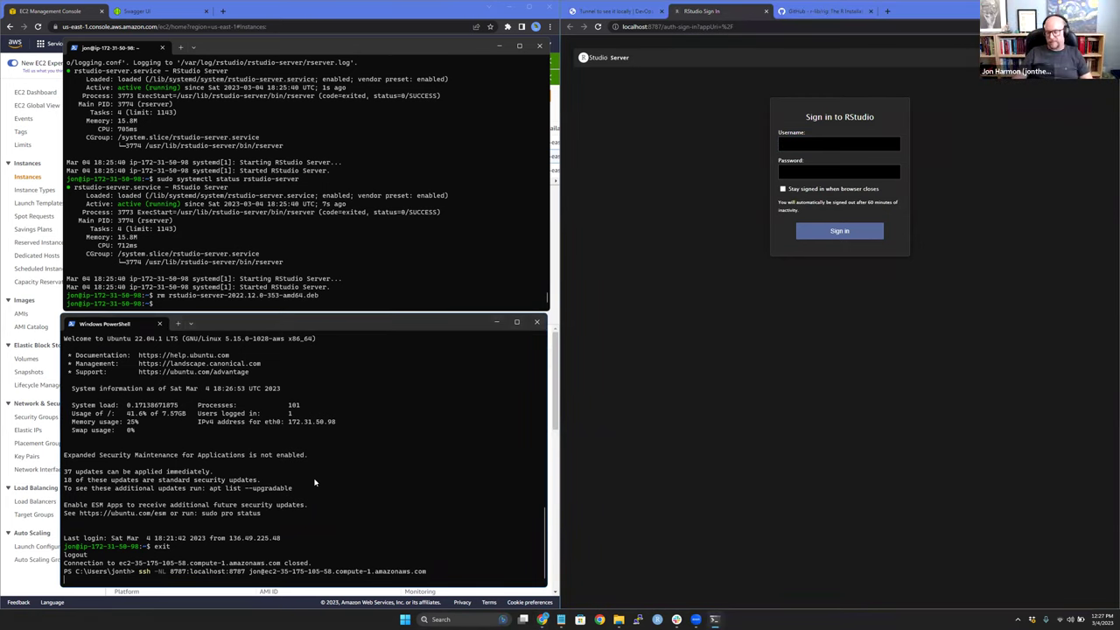
pyautogui.press('Return')
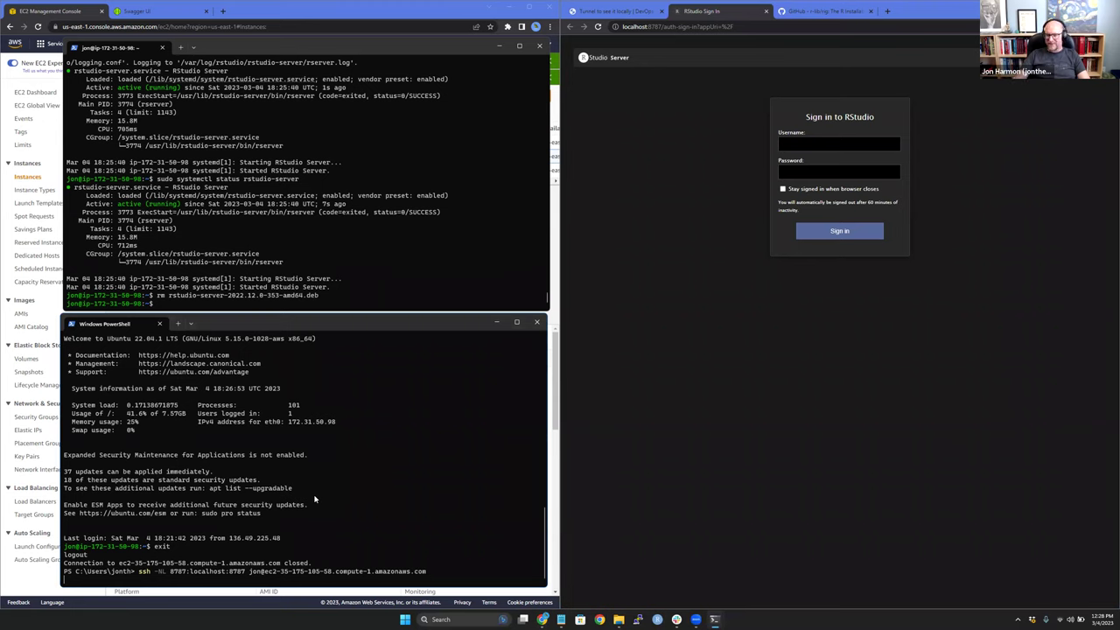
pyautogui.hotkey('ctrl', 'c')
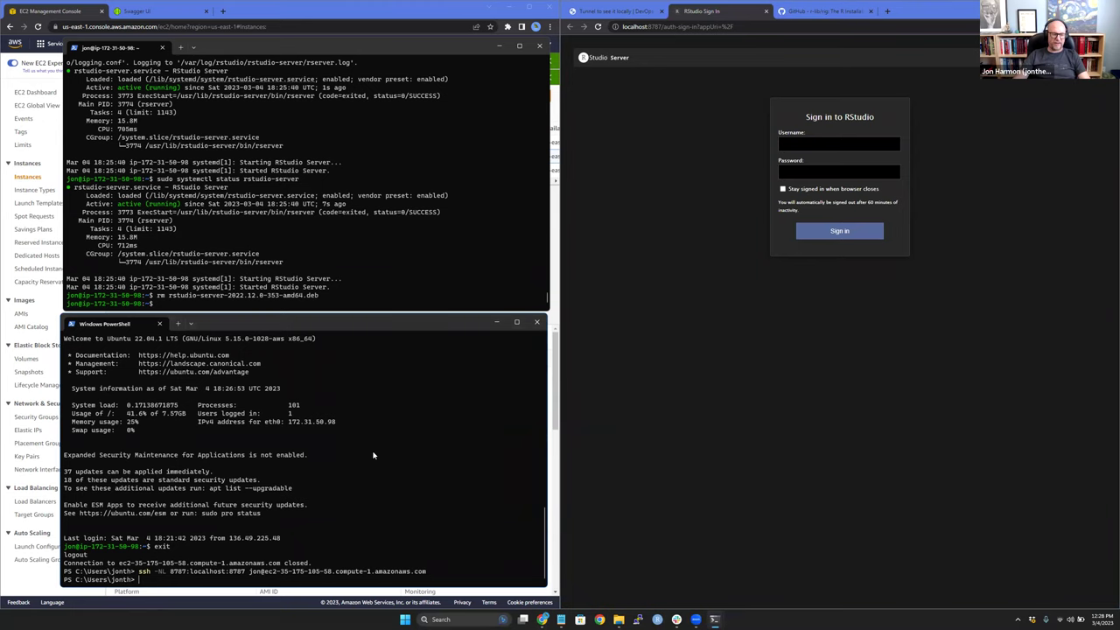
pyautogui.click(768, 12)
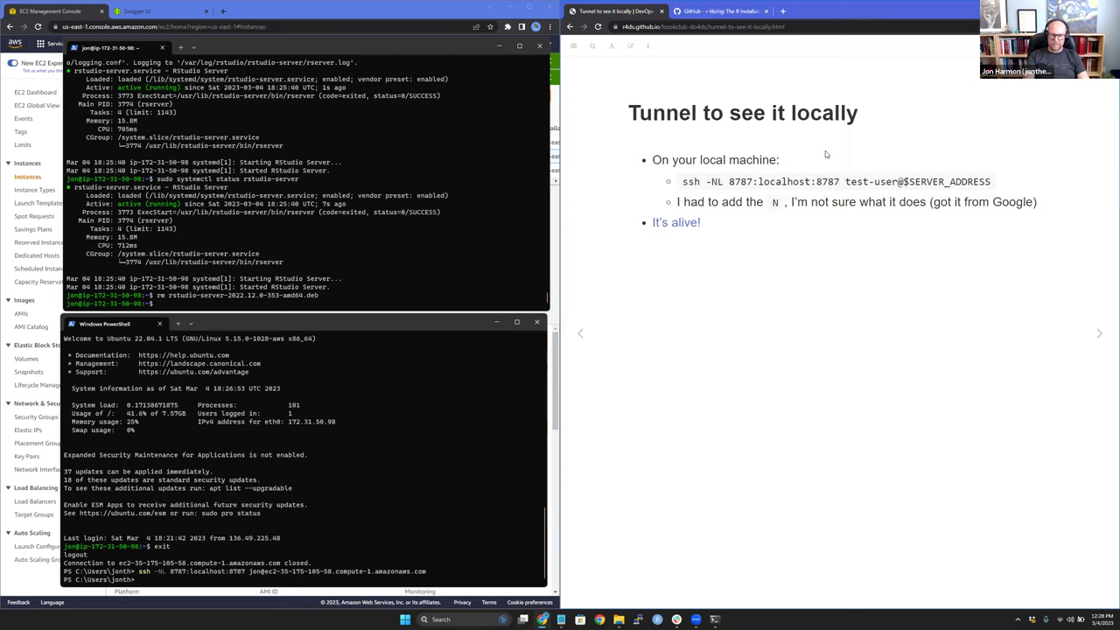
pyautogui.click(687, 225)
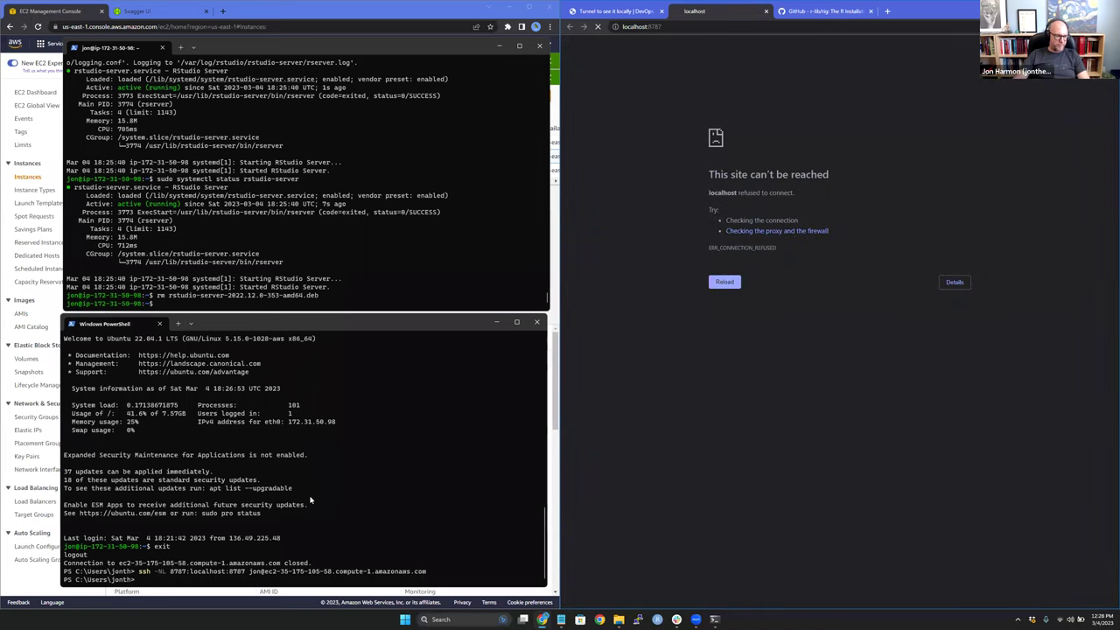
# Rerun the SSH tunnel command with the -L option for port 8787 and reload the localhost page.
pyautogui.click(310, 500)
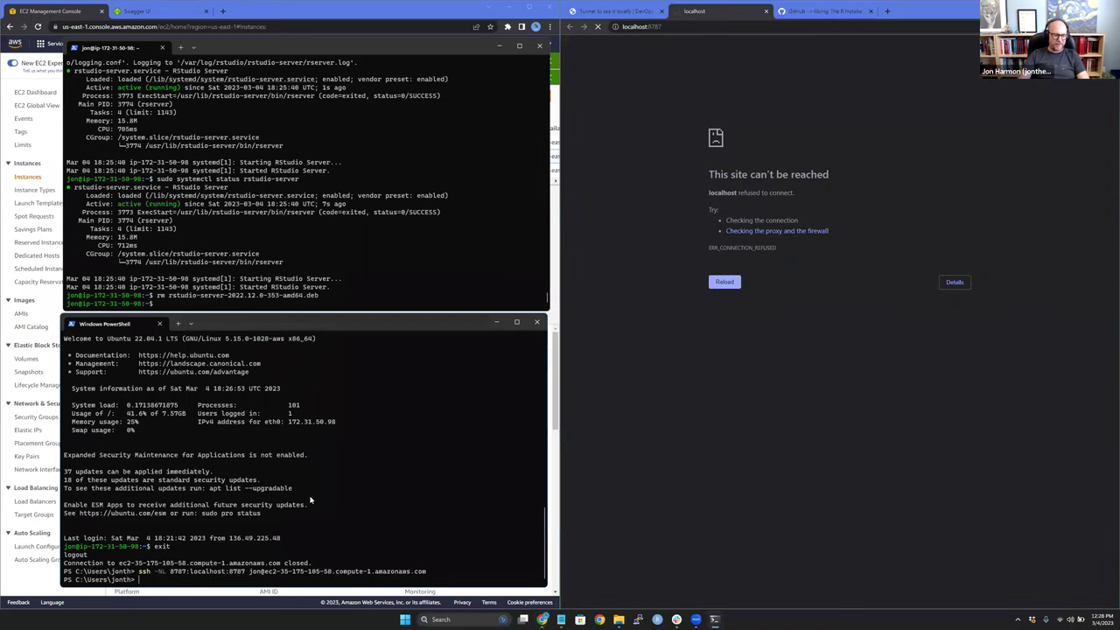
pyautogui.press('Up')
pyautogui.press('Return')
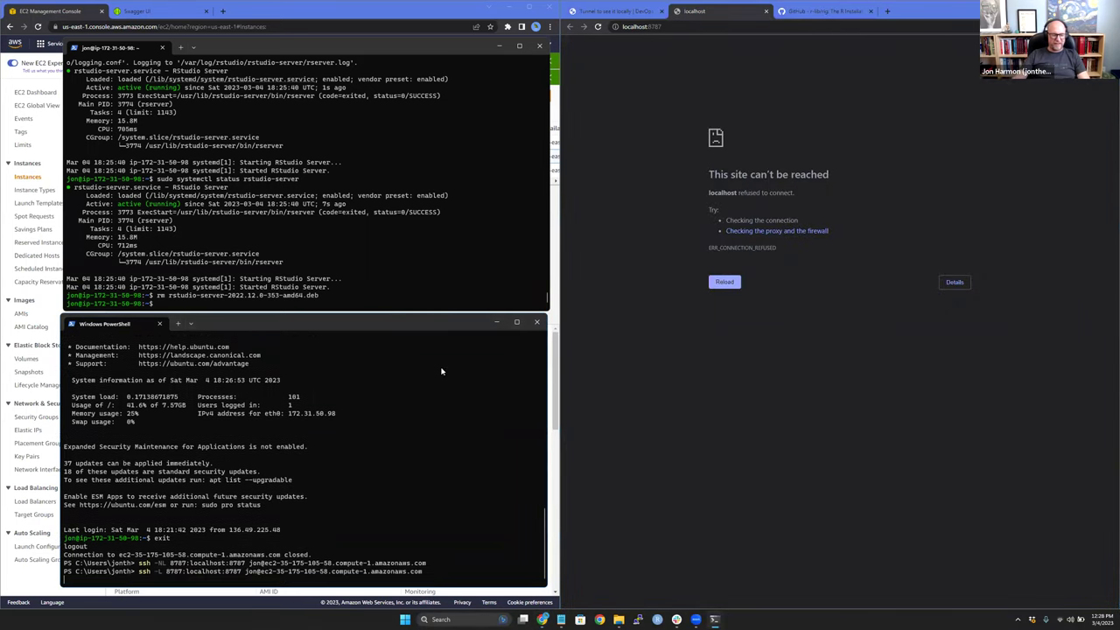
pyautogui.click(719, 135)
pyautogui.hotkey('ctrl', 'r')
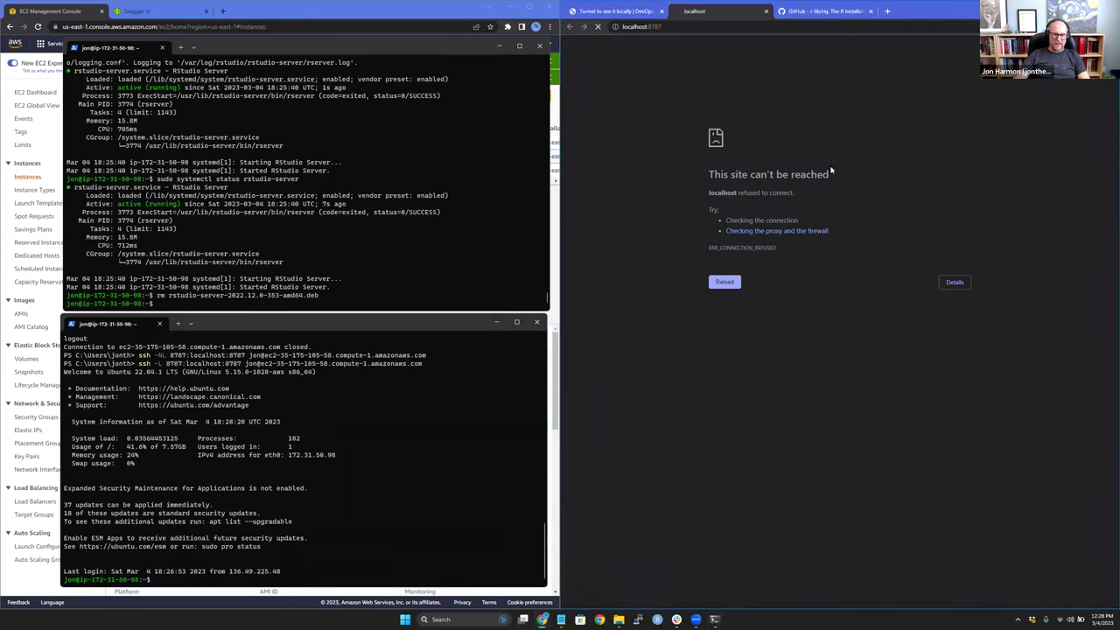
# Sign in to RStudio with the non-root account's username and password, view the session, and close its page.
pyautogui.write('jon')
pyautogui.press('Tab')
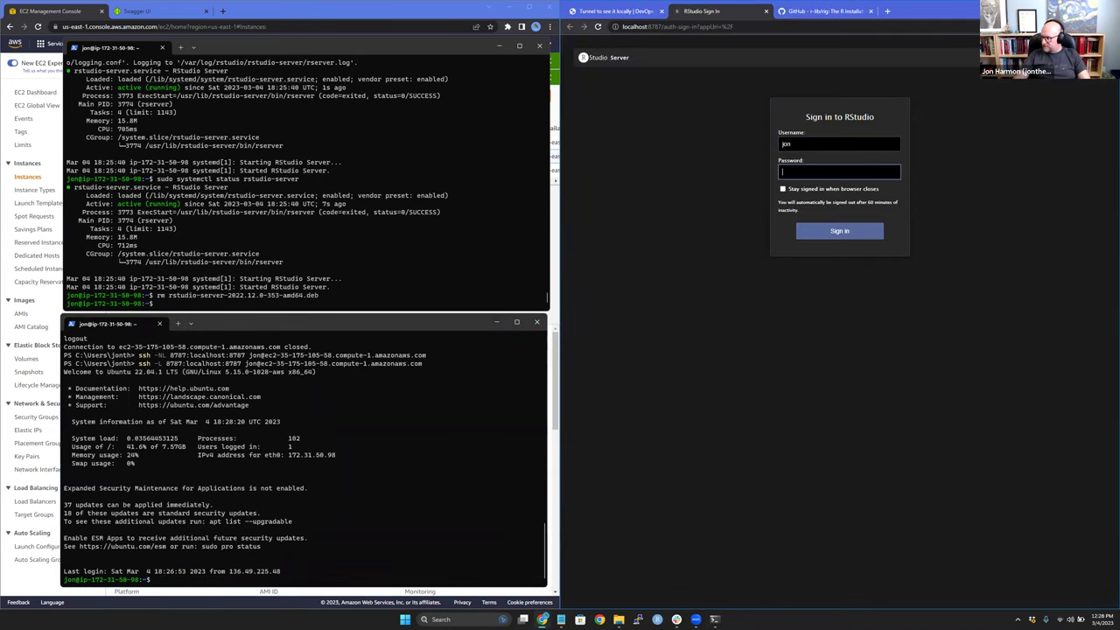
pyautogui.hotkey('ctrl', 'v')
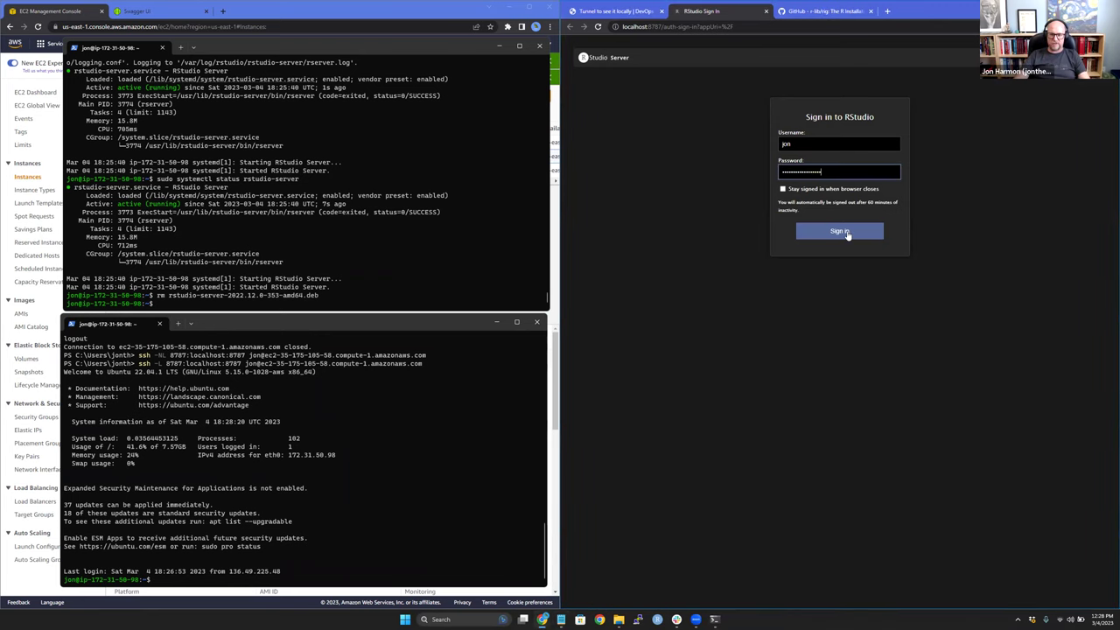
pyautogui.click(845, 233)
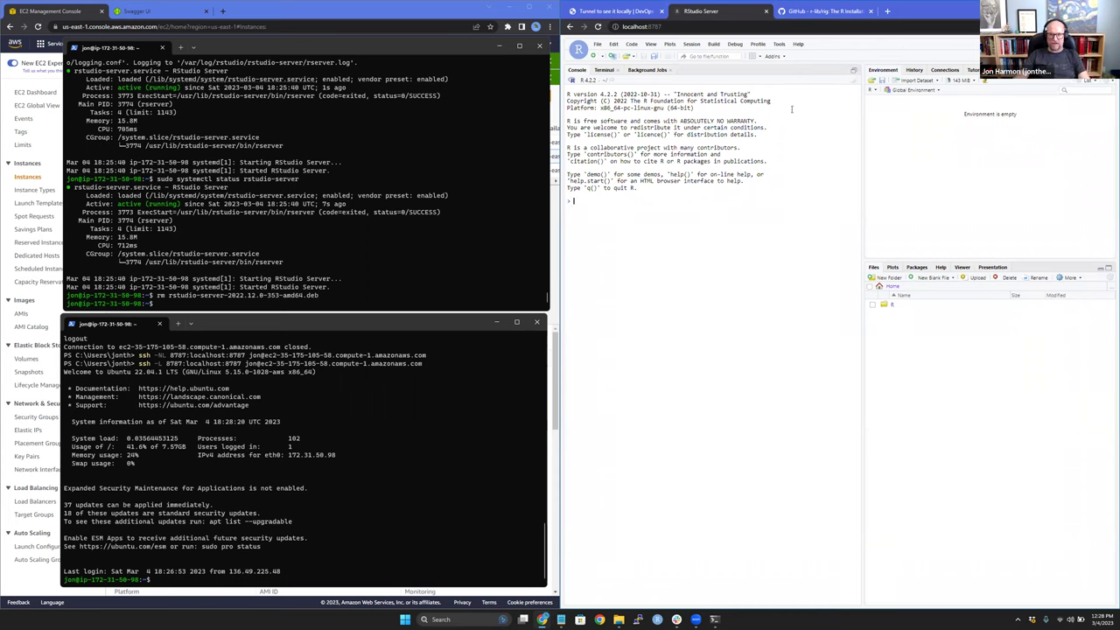
pyautogui.click(766, 12)
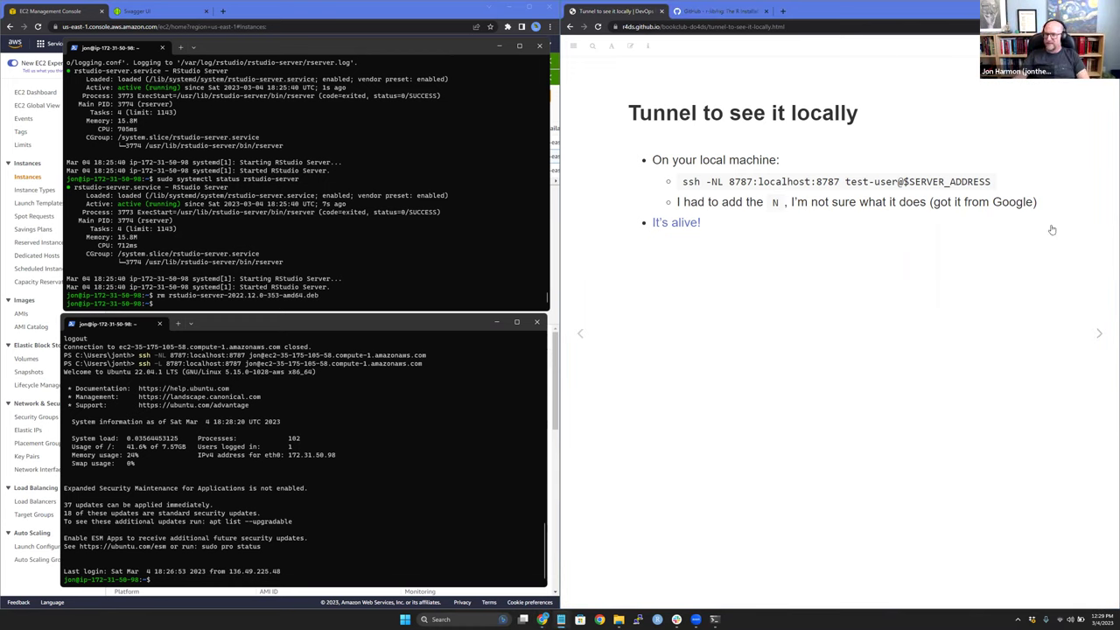
# Test direct access to RStudio by opening ec2-35-175-105-58.compute-1.amazonaws.com/rstudio in a new browser tab.
pyautogui.hotkey('ctrl', 't')
pyautogui.hotkey('ctrl', 'v')
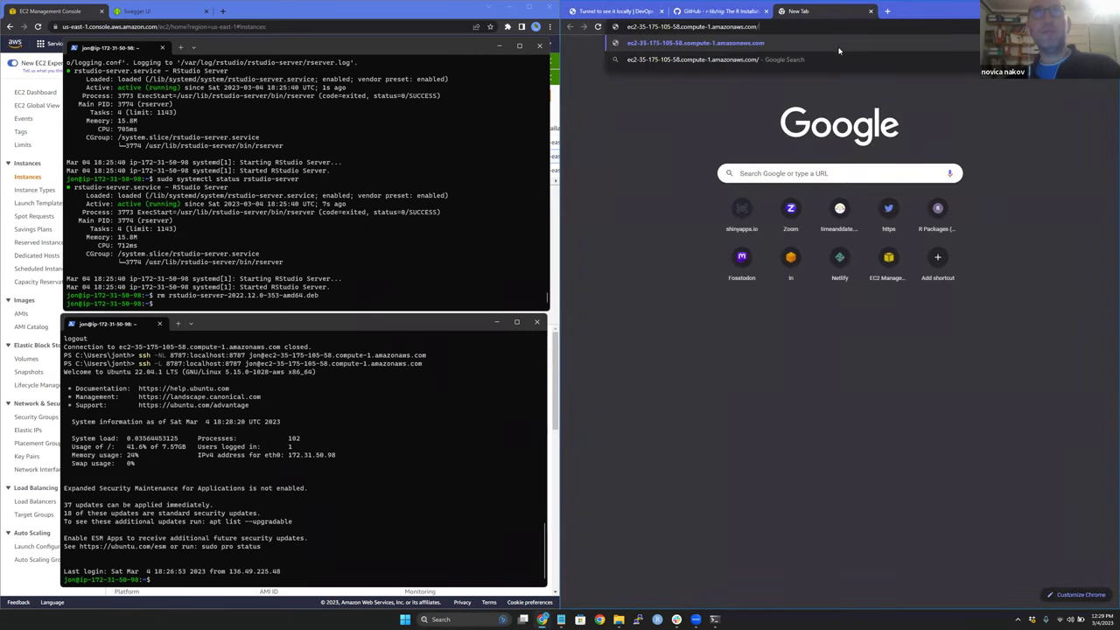
pyautogui.write('rstudio')
pyautogui.press('Return')
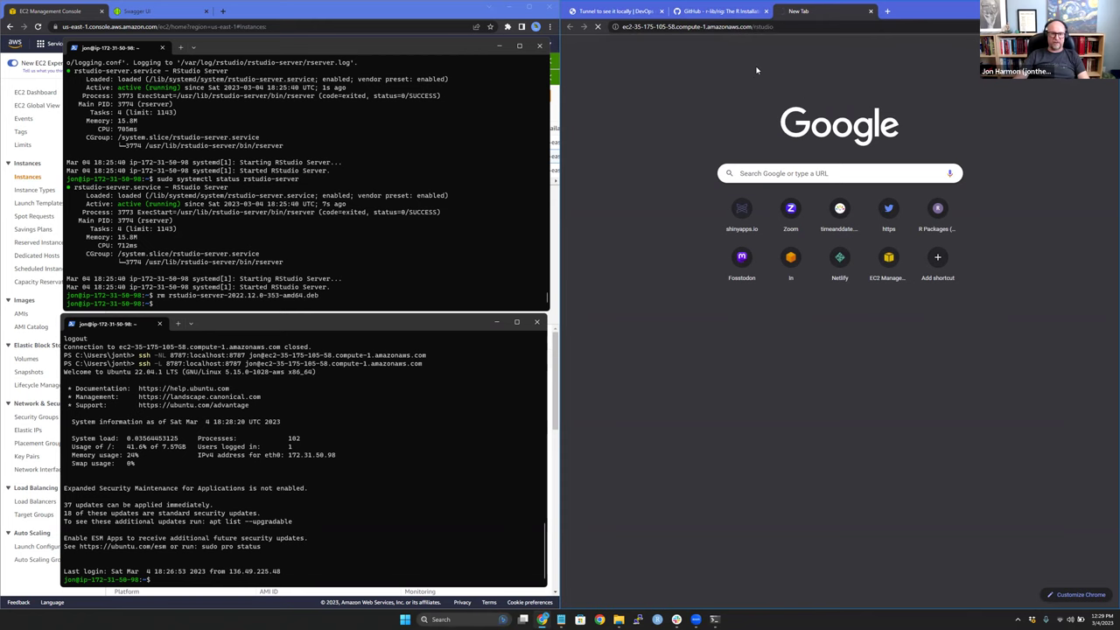
# Advance the slides to Plumber in docker and exit the tunnelled SSH session.
pyautogui.click(597, 10)
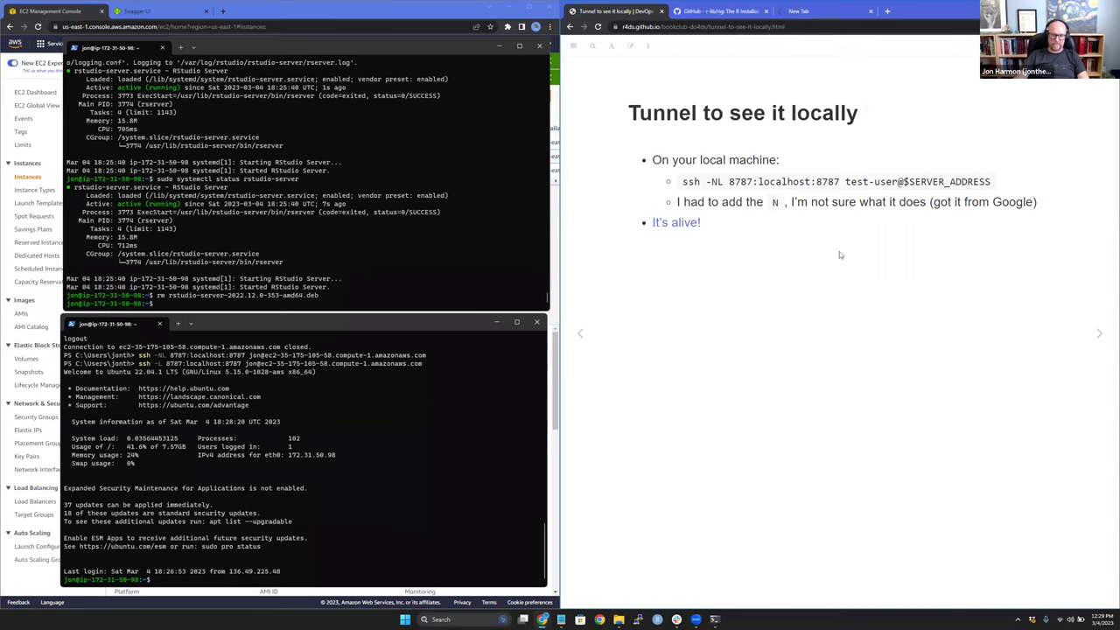
pyautogui.press('Right')
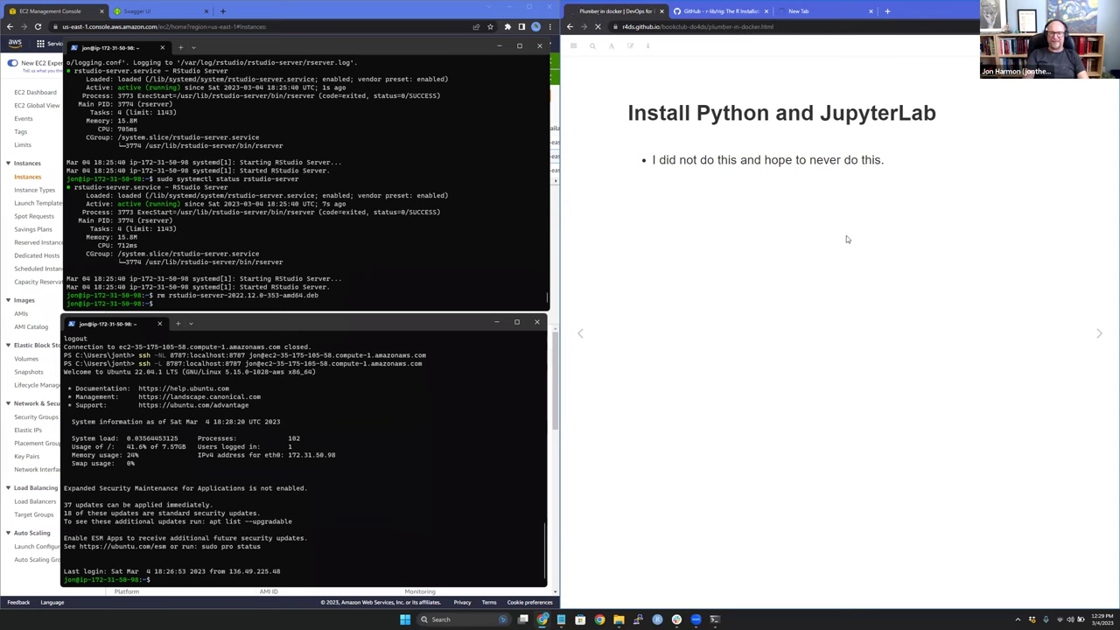
pyautogui.press('Right')
pyautogui.click(394, 438)
pyautogui.write('exit')
pyautogui.press('Return')
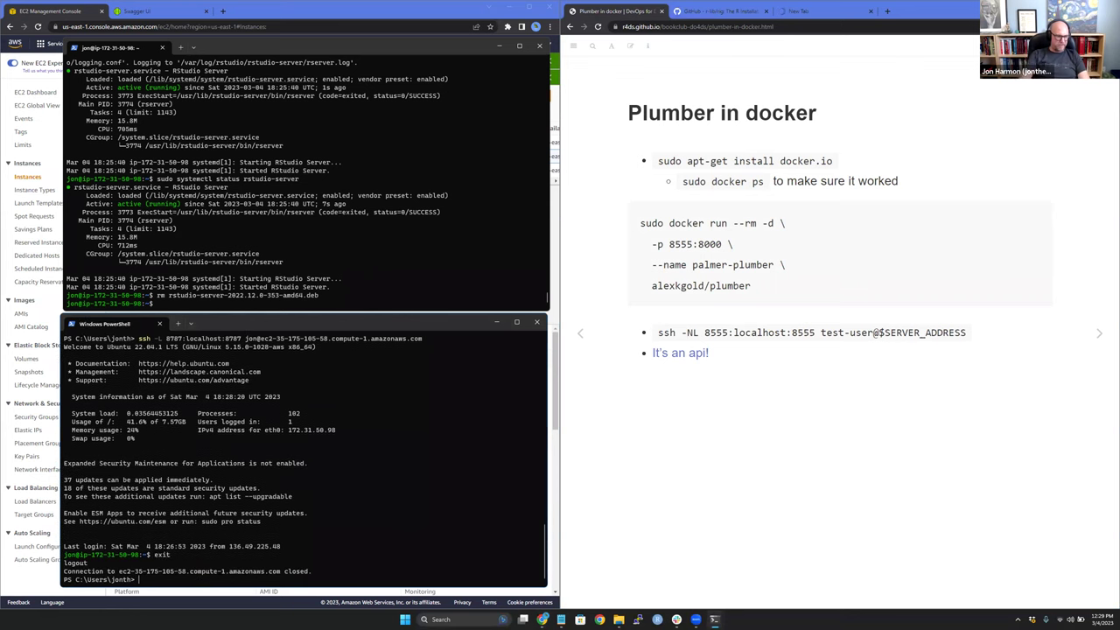
# Install Docker on the server with sudo apt-get install docker.io, accepting the installation.
pyautogui.moveTo(658, 161); pyautogui.dragTo(833, 161)
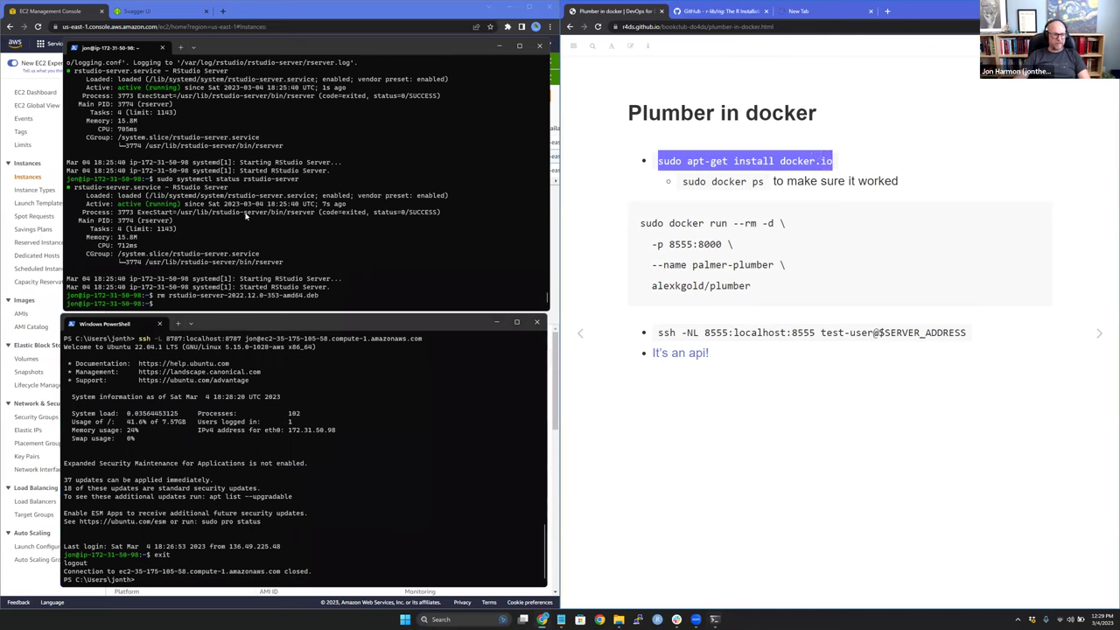
pyautogui.click(246, 216)
pyautogui.write('sudo apt-get install docker.io')
pyautogui.press('Return')
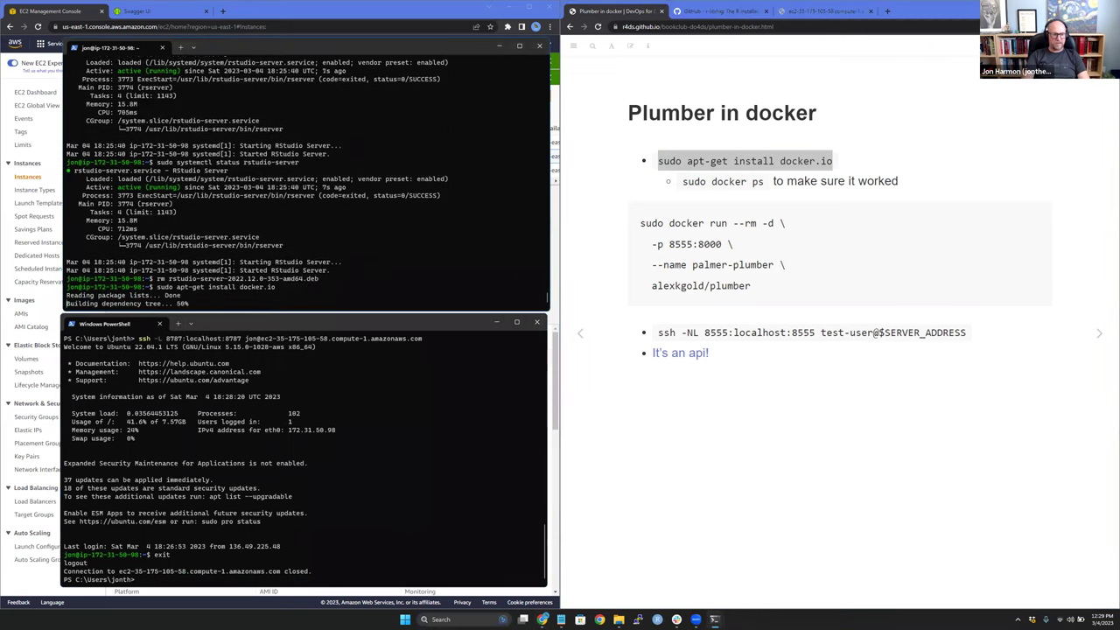
pyautogui.write('y')
pyautogui.press('Return')
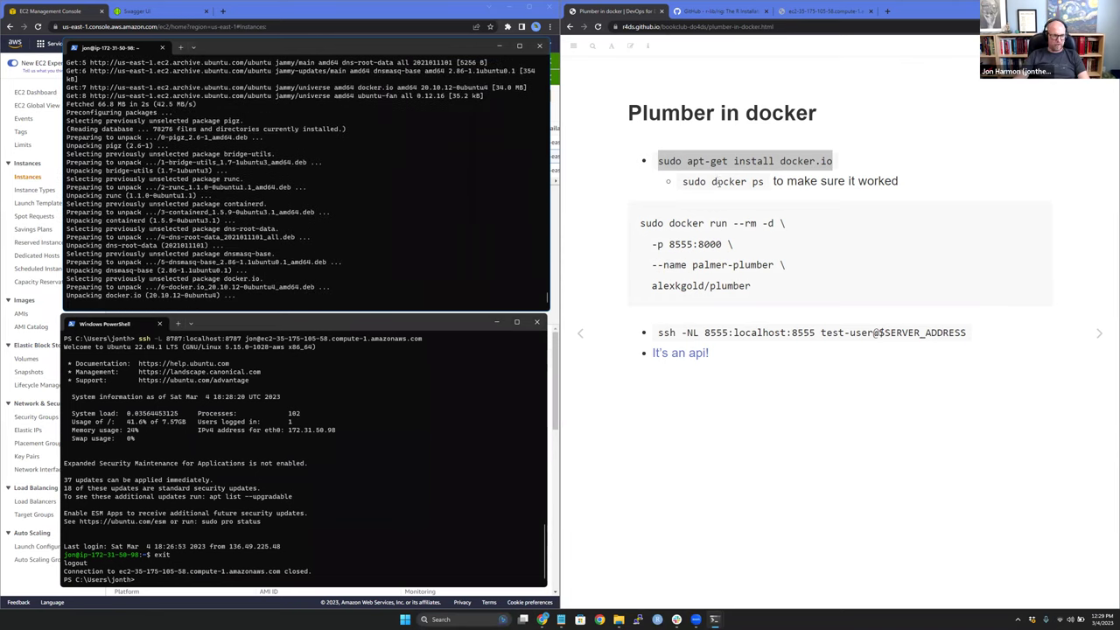
# Check the direct server /rstudio page, close it, and return to the Plumber in docker slide.
pyautogui.click(831, 11)
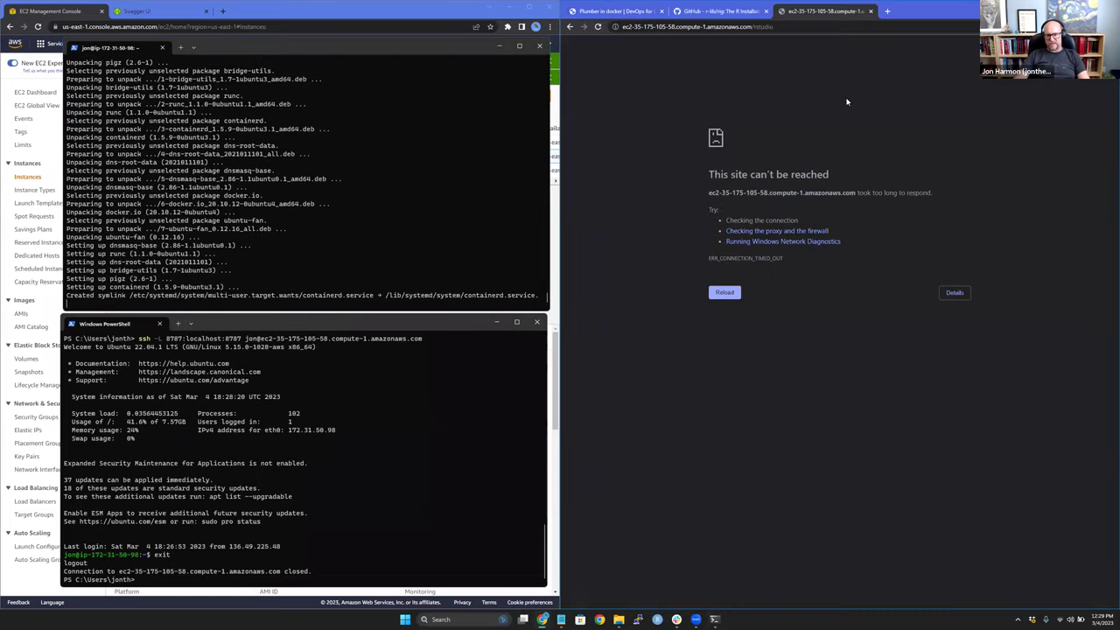
pyautogui.click(871, 11)
pyautogui.click(643, 12)
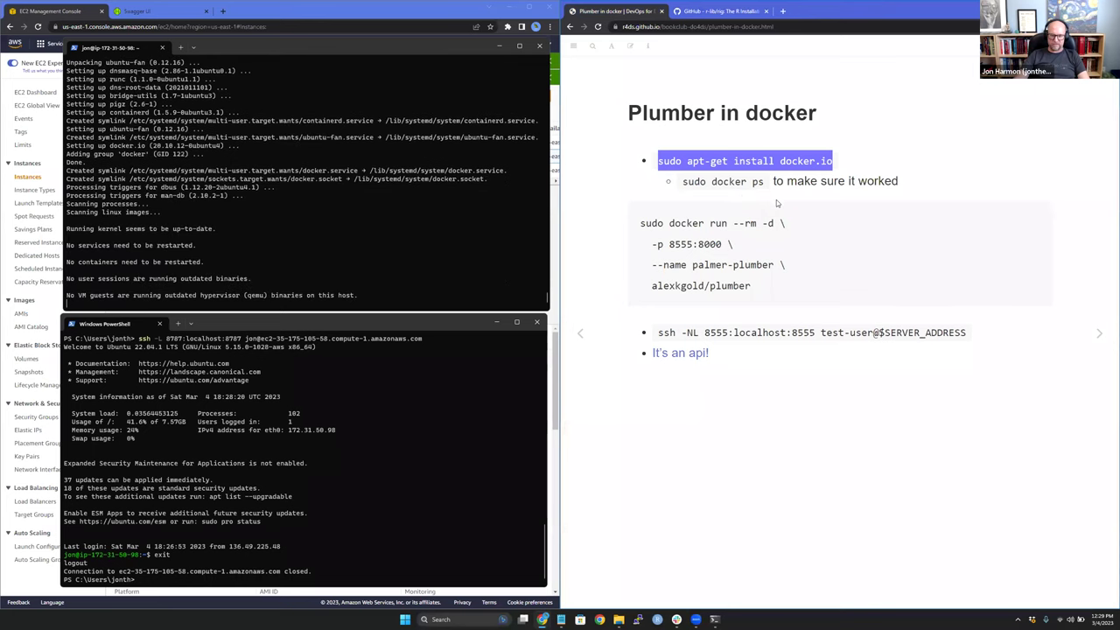
# Check the Docker installation on the server by running sudo docker ps from the slide.
pyautogui.moveTo(682, 181); pyautogui.dragTo(764, 182)
pyautogui.hotkey('ctrl', 'c')
pyautogui.click(320, 225)
pyautogui.hotkey('ctrl', 'v')
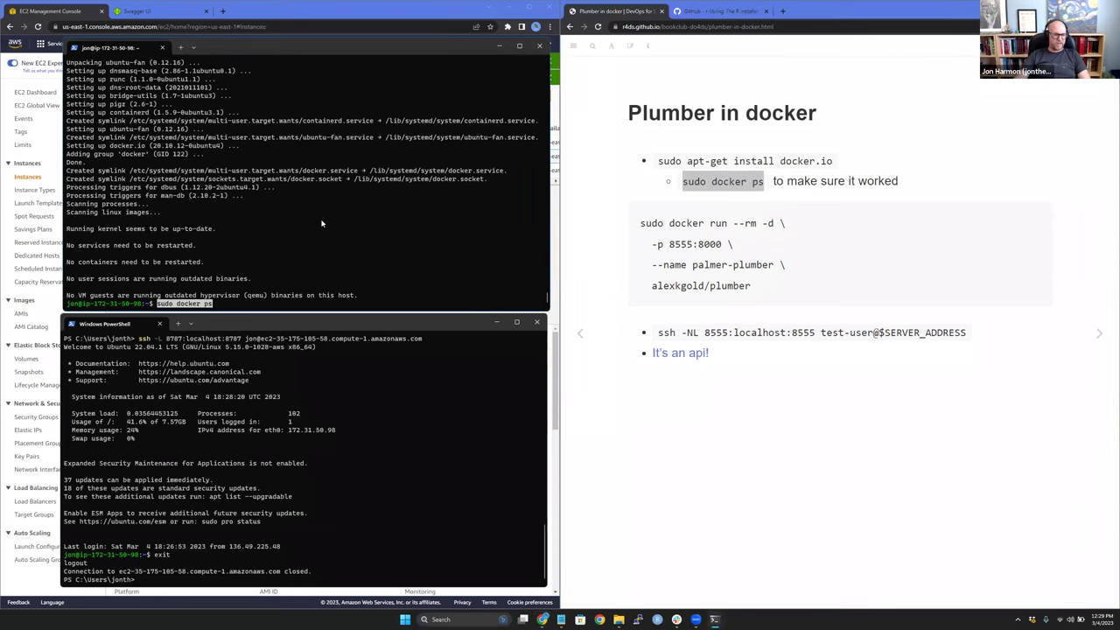
pyautogui.press('Return')
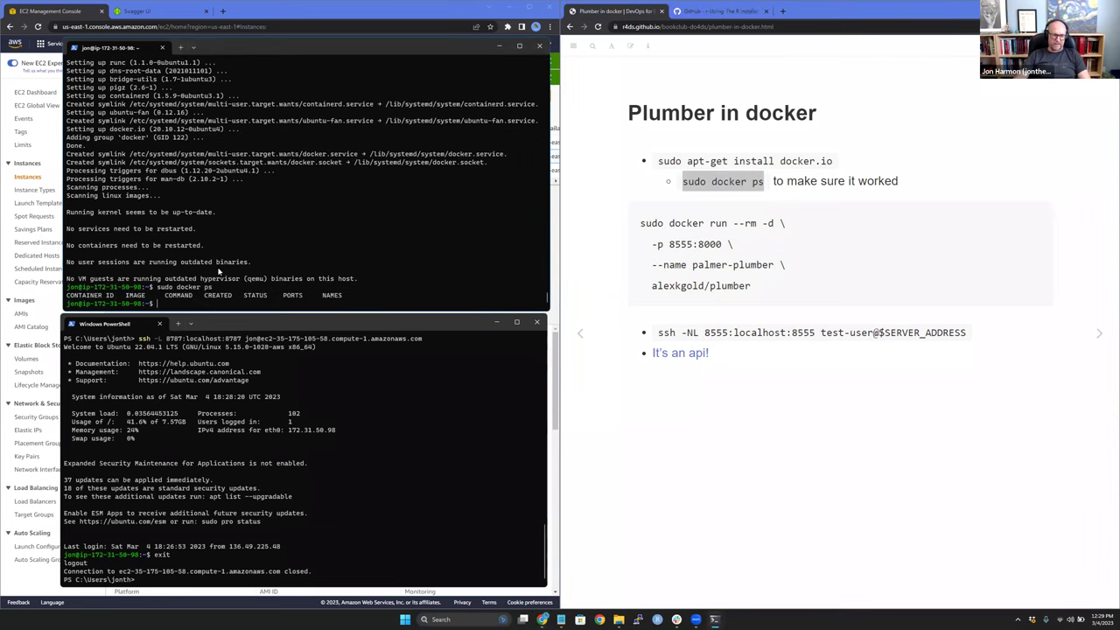
# Run the slide's docker run --rm -d command for alexkgold/plumber, named palmer-plumber, with port mapping 8555:8000.
pyautogui.moveTo(641, 222); pyautogui.dragTo(756, 284)
pyautogui.press('super+c')
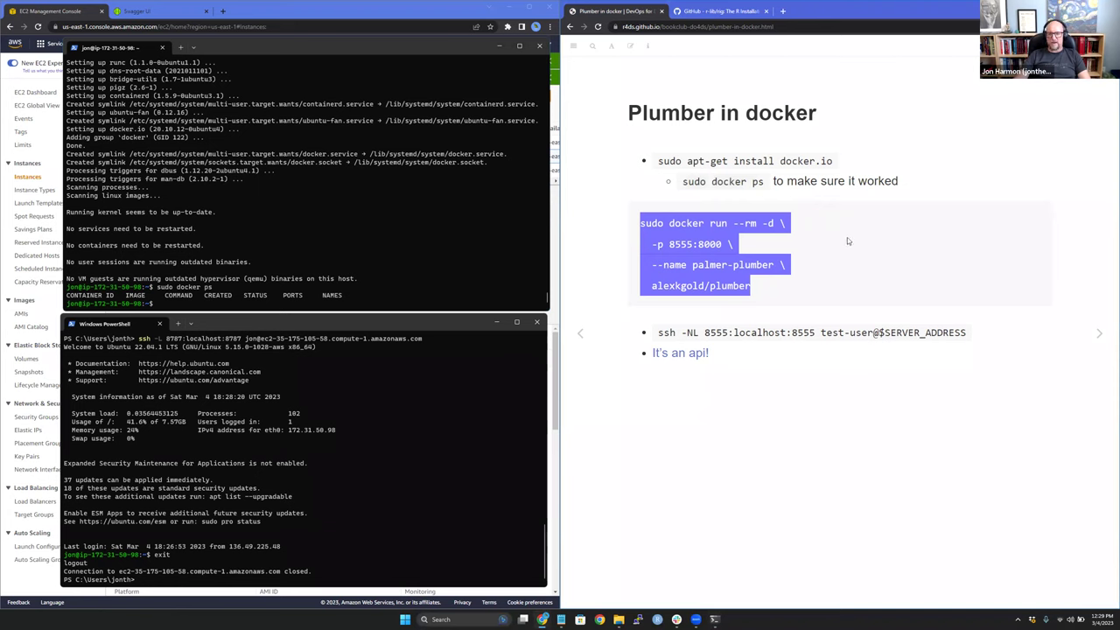
pyautogui.click(684, 263)
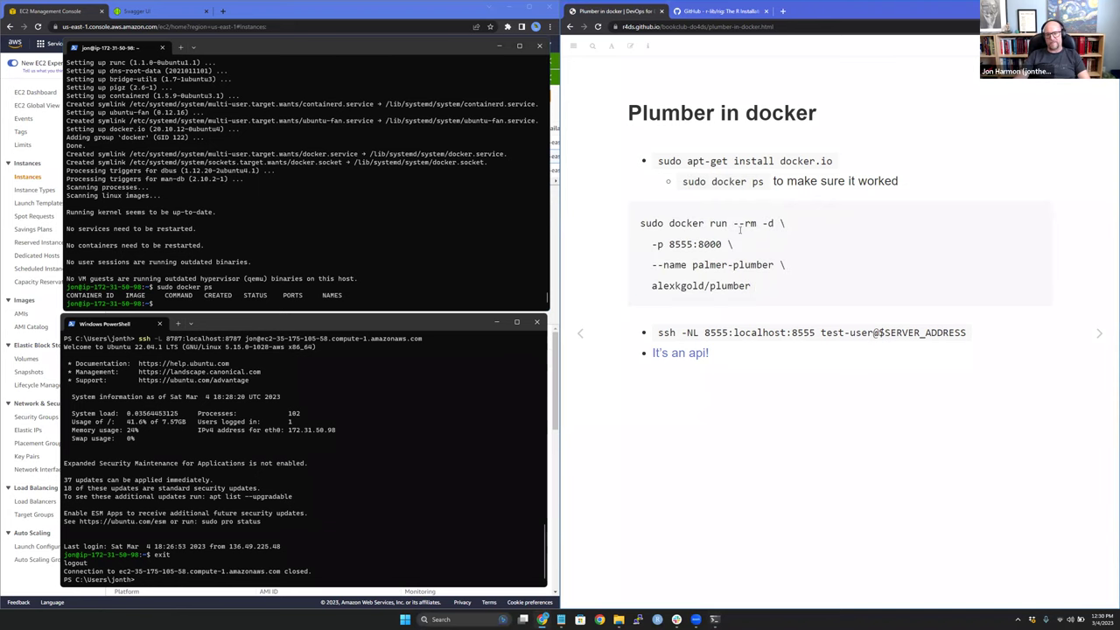
pyautogui.doubleClick(676, 248)
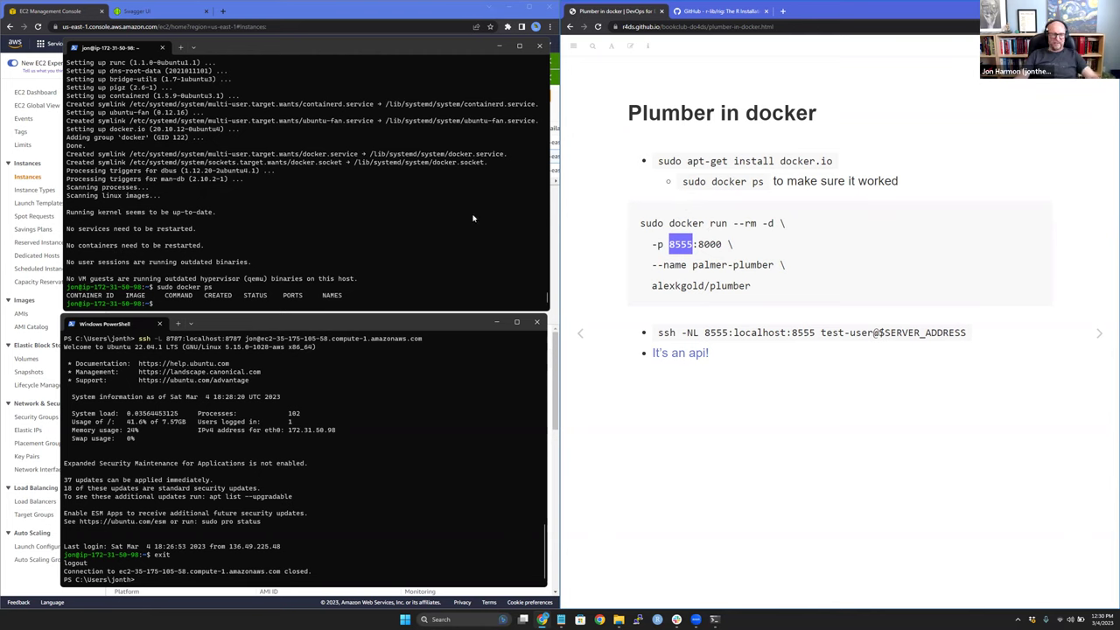
pyautogui.rightClick(380, 207)
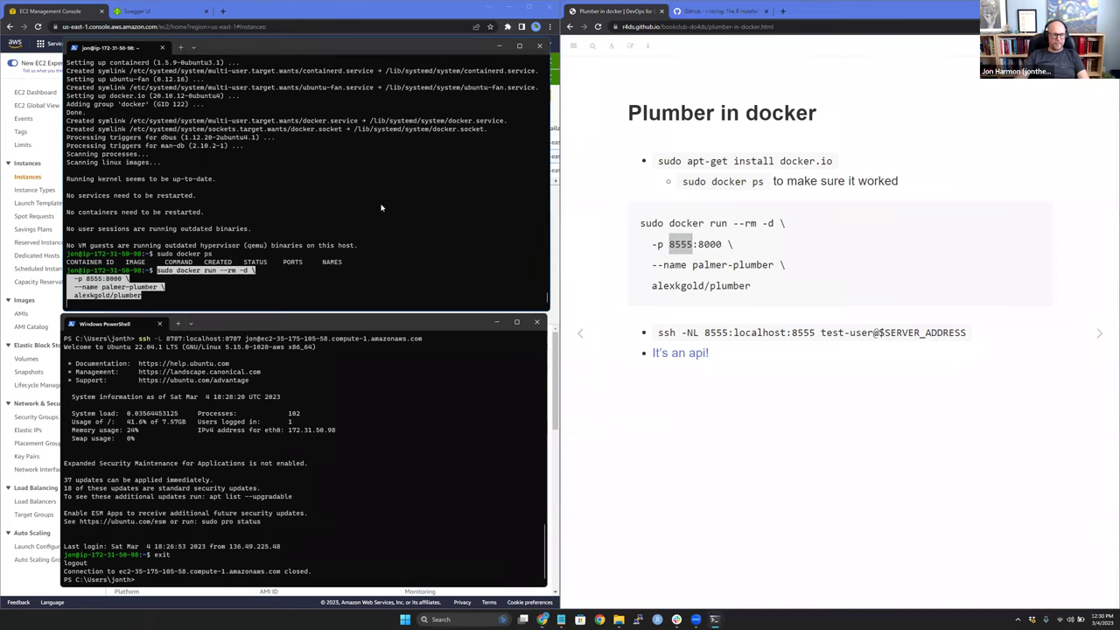
pyautogui.press('Return')
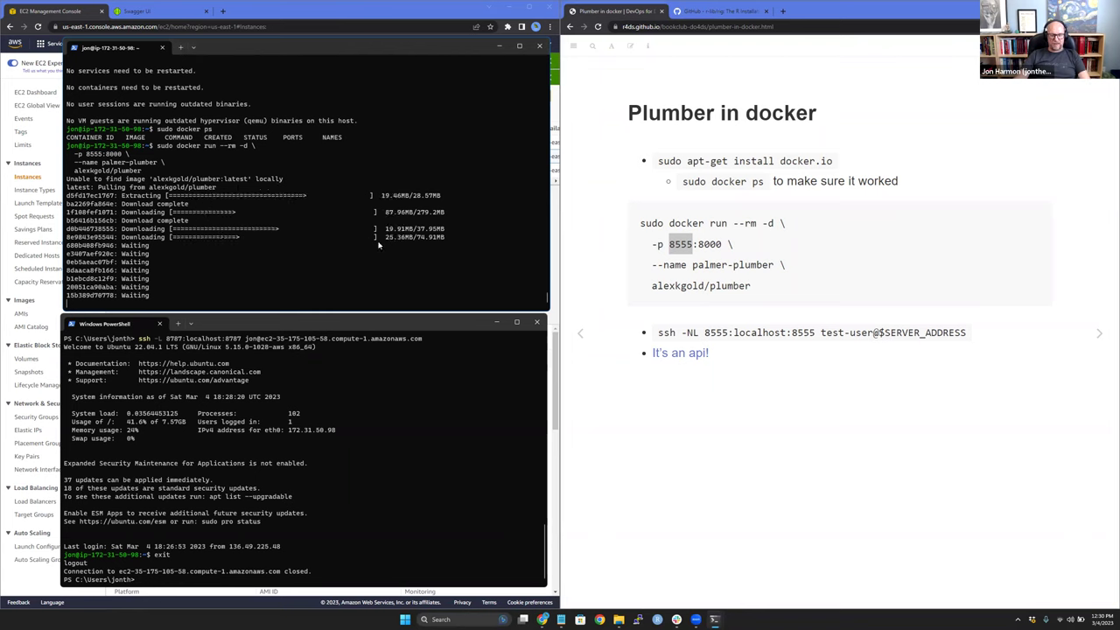
pyautogui.click(693, 264)
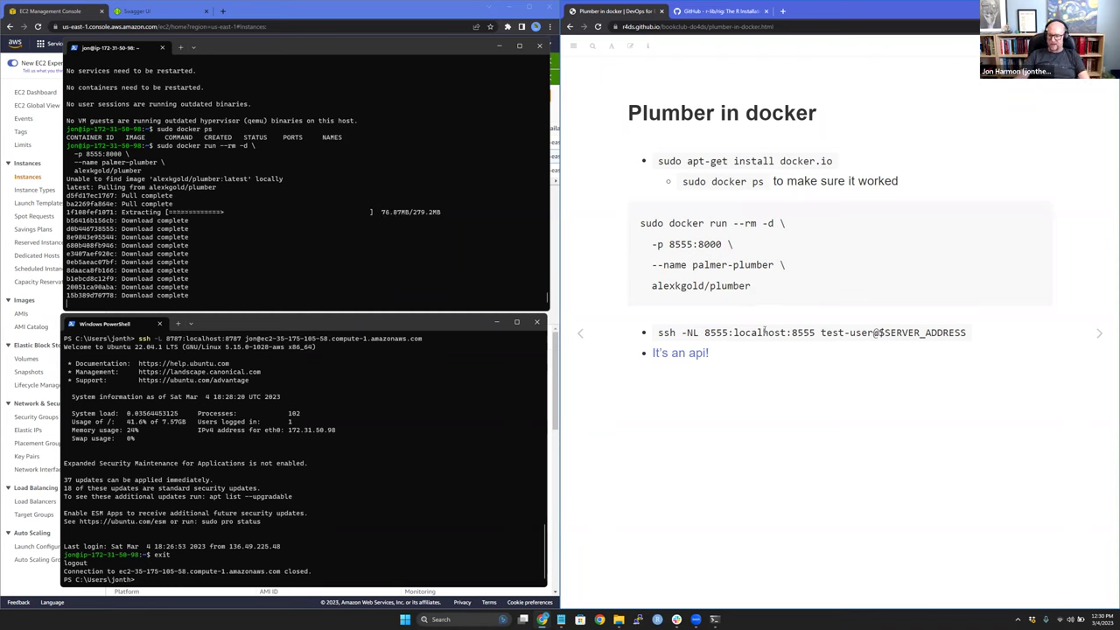
# Recall the previous ssh -L tunnel command in the local PowerShell and set its local port to 8555.
pyautogui.click(333, 399)
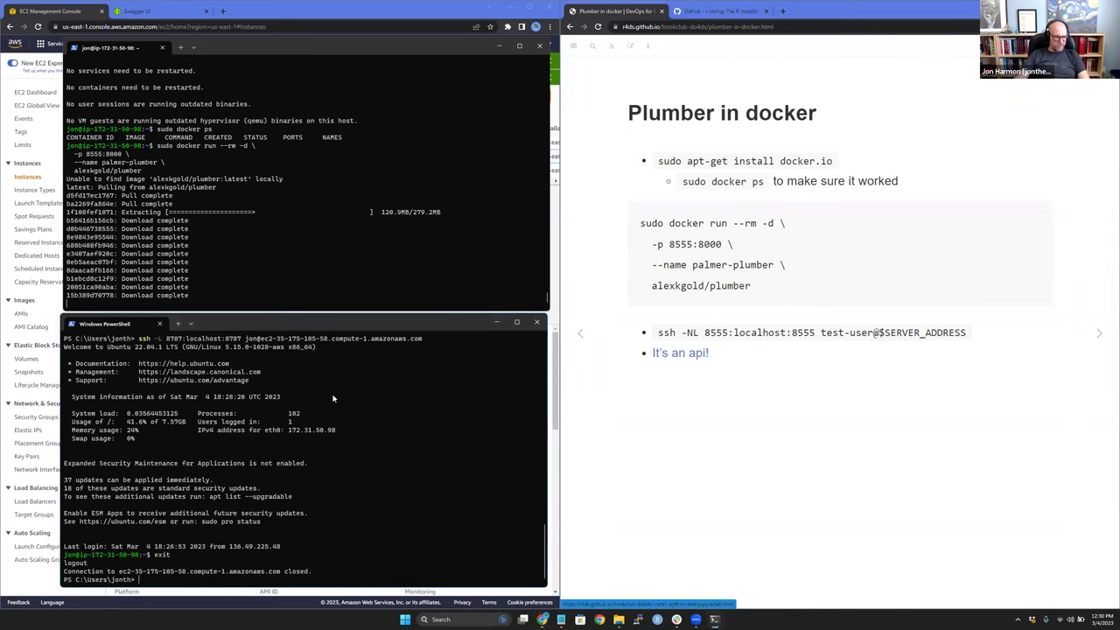
pyautogui.press('Up')
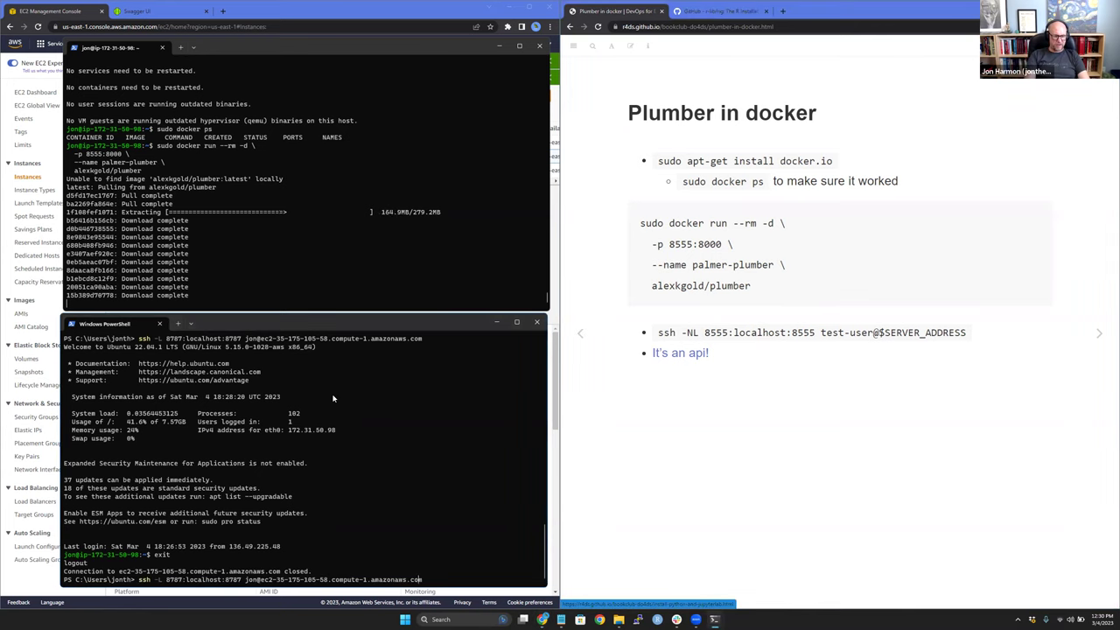
pyautogui.hotkey('ctrl', 'Left')
pyautogui.hotkey('ctrl', 'Left')
pyautogui.hotkey('ctrl', 'Left')
pyautogui.hotkey('ctrl', 'Left')
pyautogui.press('BackSpace')
pyautogui.press('BackSpace')
pyautogui.press('BackSpace')
pyautogui.press('BackSpace')
pyautogui.write('8555')
# Set the remote port of the ssh -L tunnel command to 8555 and run it to connect to the EC2 server.
pyautogui.press('Right')
pyautogui.press('Right')
pyautogui.press('Right')
pyautogui.press('Right')
pyautogui.press('Right')
pyautogui.press('Right')
pyautogui.press('Right')
pyautogui.press('Right')
pyautogui.press('Right')
pyautogui.press('Right')
pyautogui.press('Right')
pyautogui.press('Right')
pyautogui.press('Right')
pyautogui.press('Right')
pyautogui.press('Right')
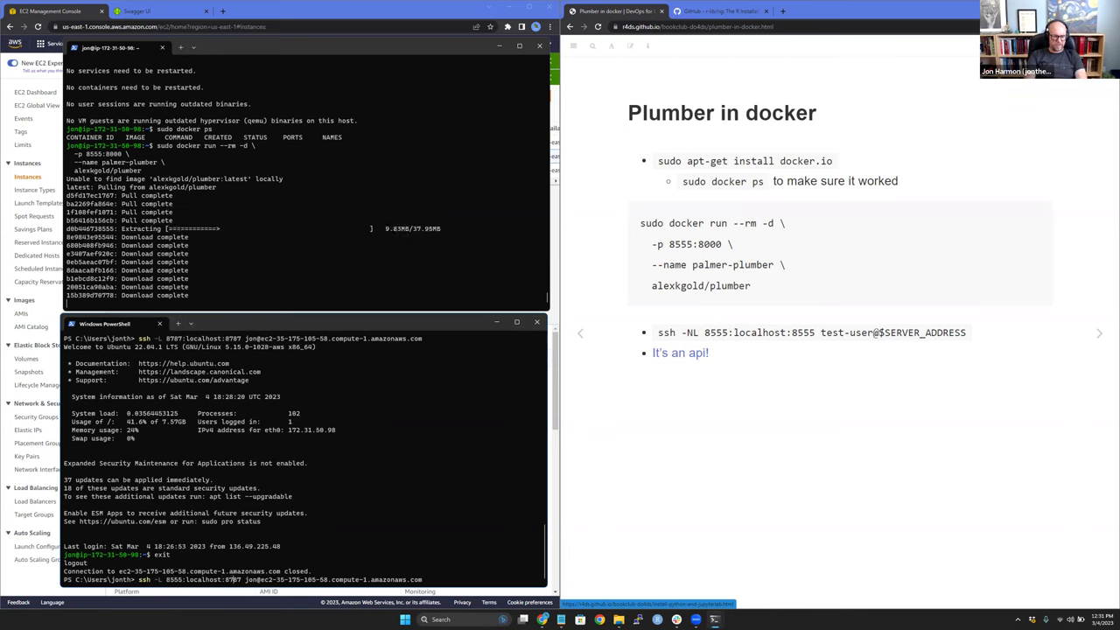
pyautogui.press('BackSpace')
pyautogui.press('BackSpace')
pyautogui.press('BackSpace')
pyautogui.press('BackSpace')
pyautogui.write('8555')
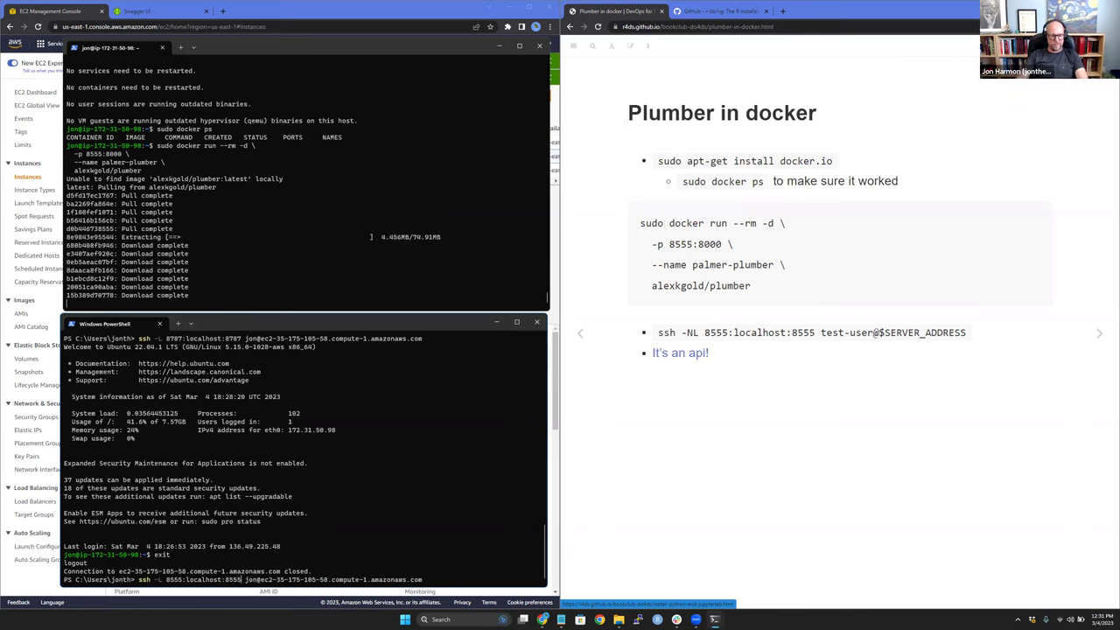
pyautogui.press('Right')
pyautogui.press('Right')
pyautogui.press('Right')
pyautogui.press('Right')
pyautogui.press('Right')
pyautogui.press('Right')
pyautogui.press('Right')
pyautogui.press('Right')
pyautogui.press('Right')
pyautogui.press('Right')
pyautogui.press('Right')
pyautogui.press('Right')
pyautogui.press('Right')
pyautogui.press('Right')
pyautogui.press('Right')
pyautogui.press('Right')
pyautogui.press('Right')
pyautogui.press('Right')
pyautogui.press('Right')
pyautogui.press('Right')
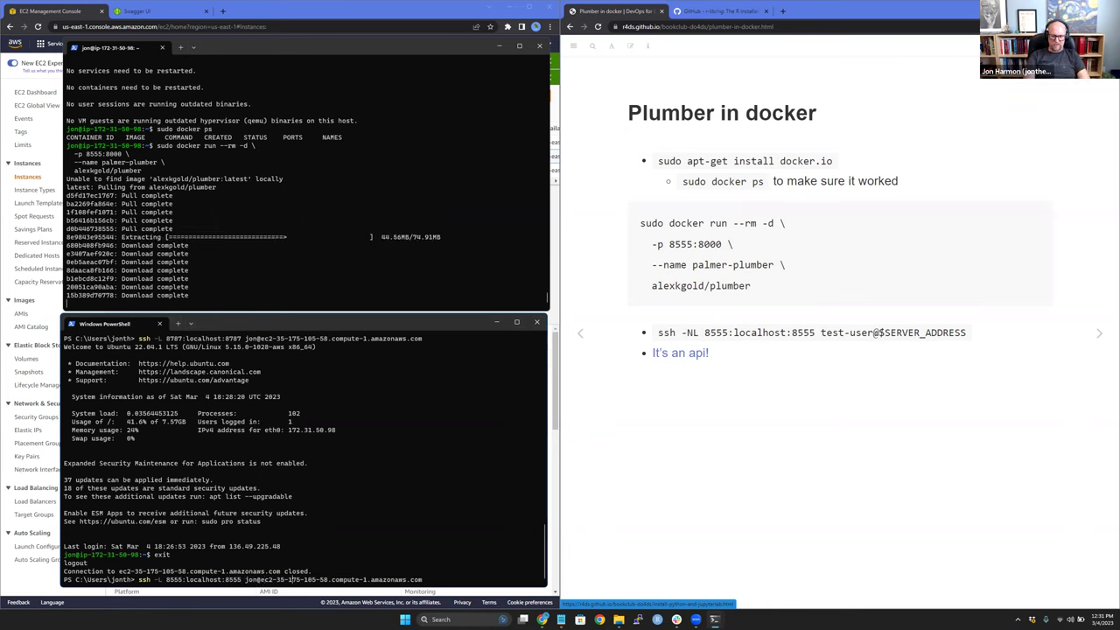
pyautogui.press('Right')
pyautogui.press('Right')
pyautogui.press('Right')
pyautogui.press('Right')
pyautogui.press('Right')
pyautogui.press('Right')
pyautogui.press('Right')
pyautogui.press('Right')
pyautogui.press('Right')
pyautogui.press('Right')
pyautogui.press('Right')
pyautogui.press('Right')
pyautogui.press('Right')
pyautogui.press('Right')
pyautogui.press('Right')
pyautogui.press('Right')
pyautogui.press('Right')
pyautogui.press('Right')
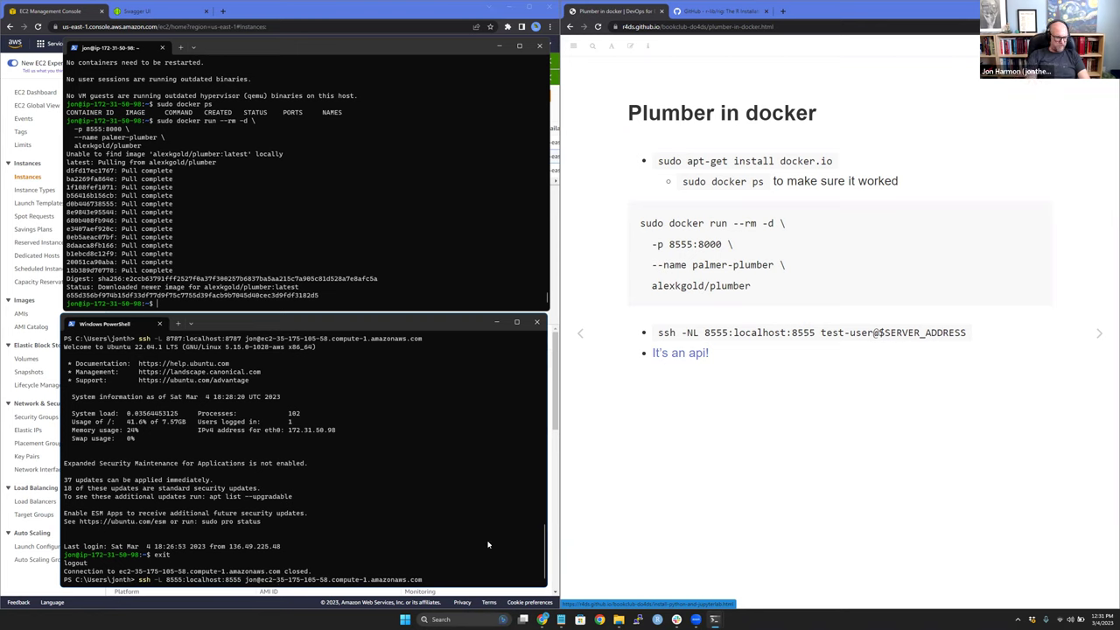
pyautogui.press('Return')
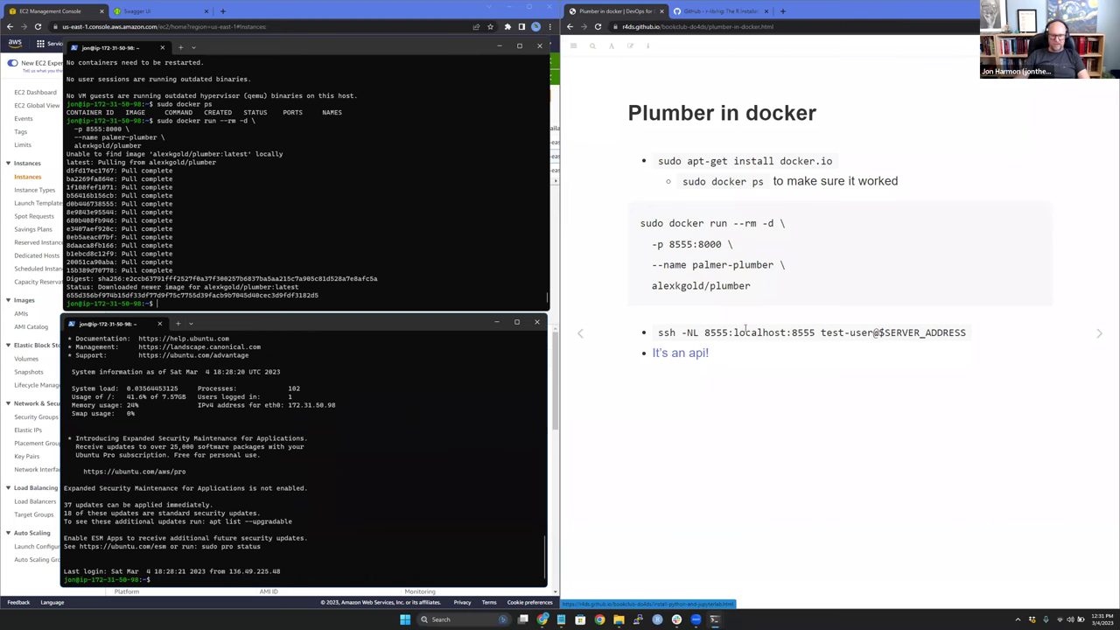
# Open the slide's "It's an api!" link in its own tab and request the /stats endpoint at localhost:8555.
pyautogui.middleClick(700, 353)
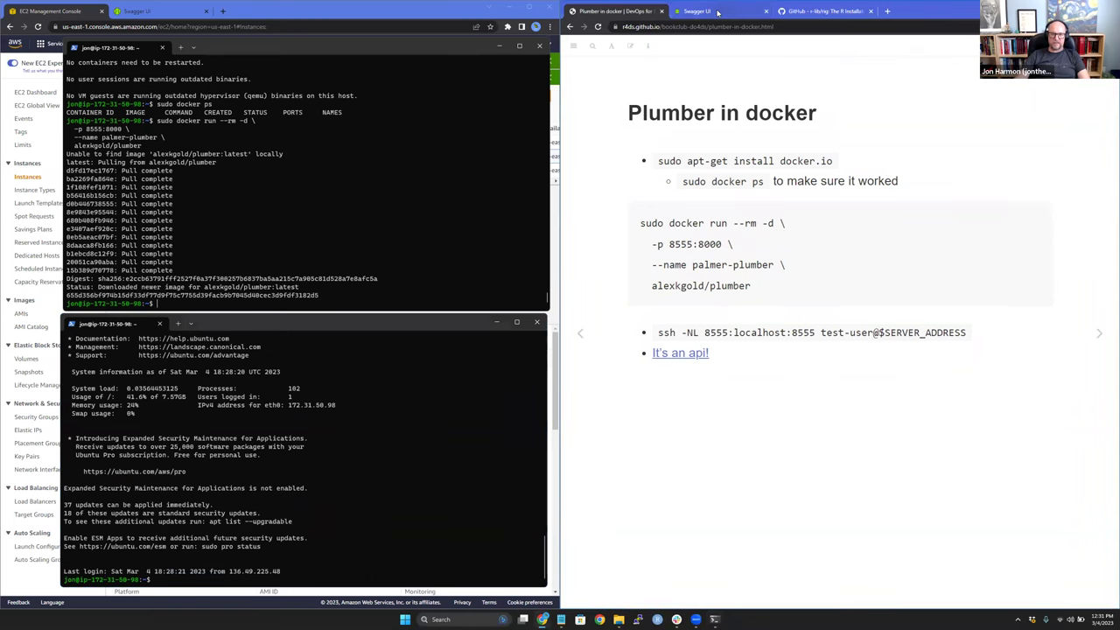
pyautogui.click(717, 12)
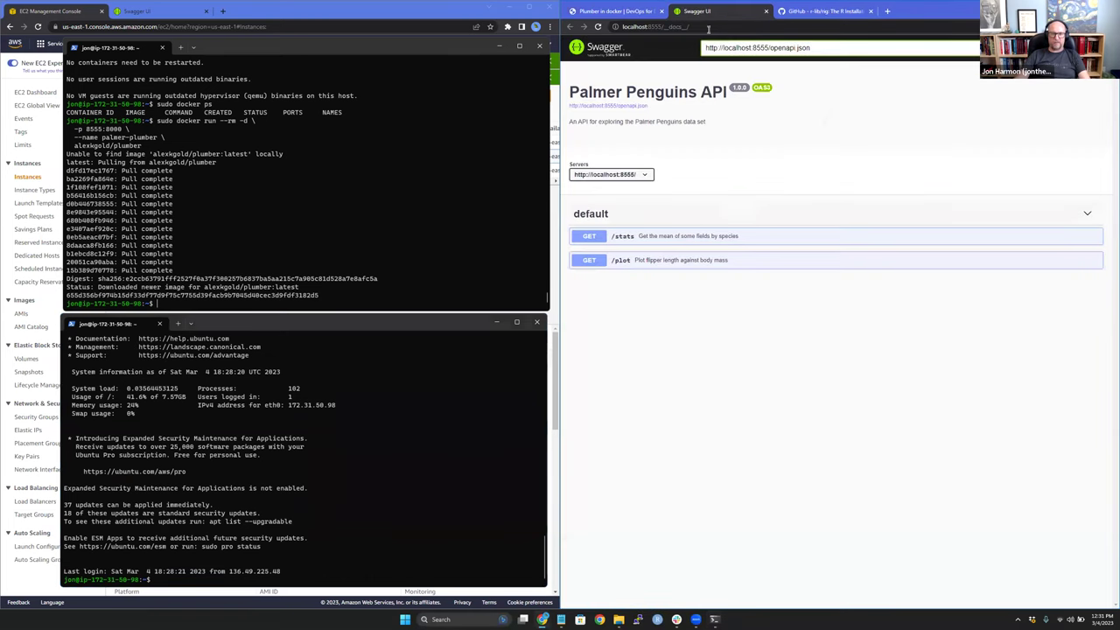
pyautogui.moveTo(665, 26); pyautogui.dragTo(731, 25)
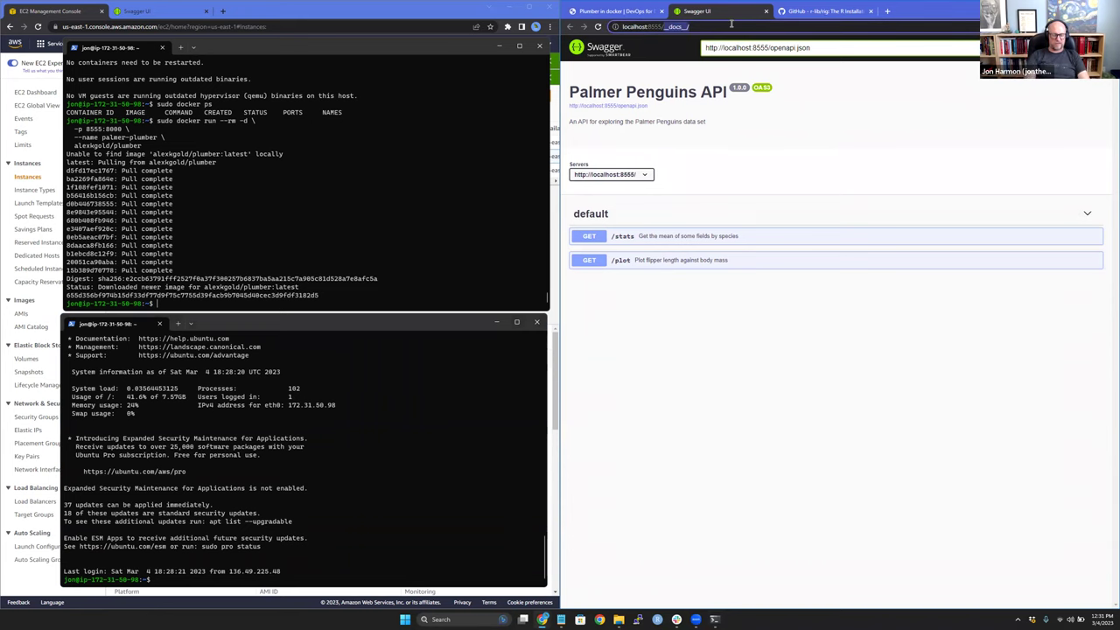
pyautogui.write('stats')
pyautogui.press('Return')
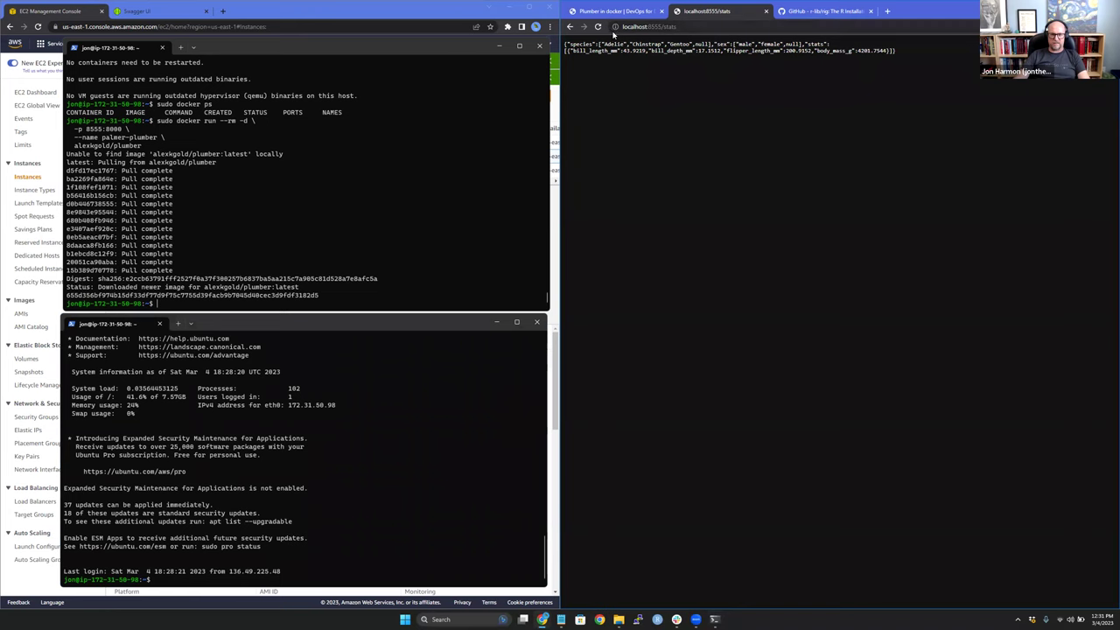
# Return to the Palmer Penguins API docs and request the /plot endpoint at localhost:8555.
pyautogui.click(570, 26)
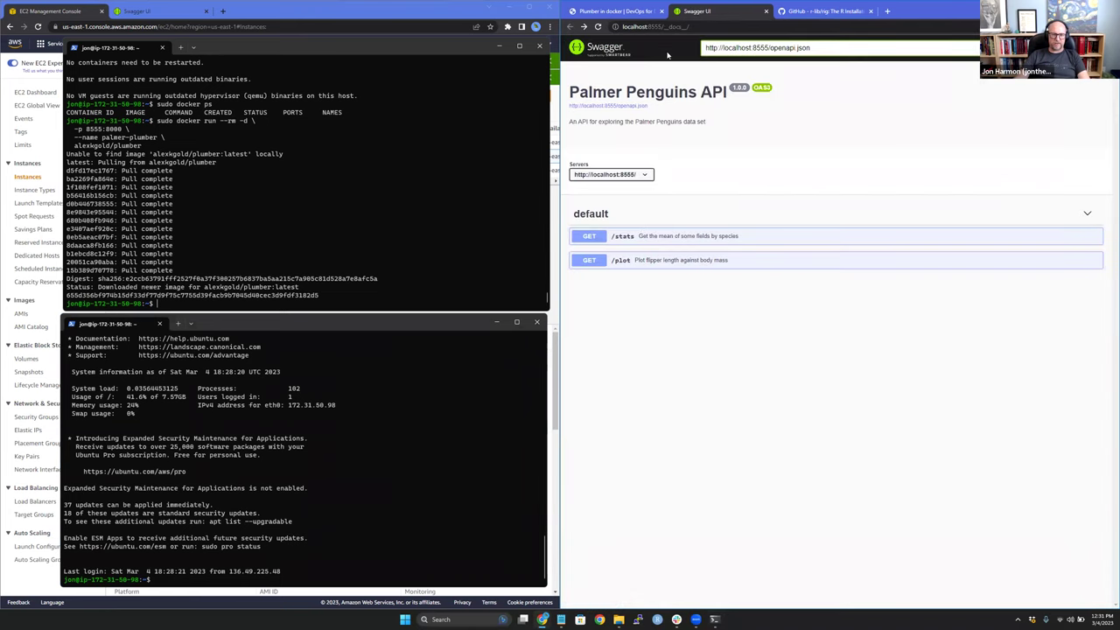
pyautogui.click(784, 32)
pyautogui.press('BackSpace')
pyautogui.press('BackSpace')
pyautogui.press('BackSpace')
pyautogui.press('BackSpace')
pyautogui.press('BackSpace')
pyautogui.press('BackSpace')
pyautogui.press('BackSpace')
pyautogui.press('BackSpace')
pyautogui.press('BackSpace')
pyautogui.write('plot')
pyautogui.press('Return')
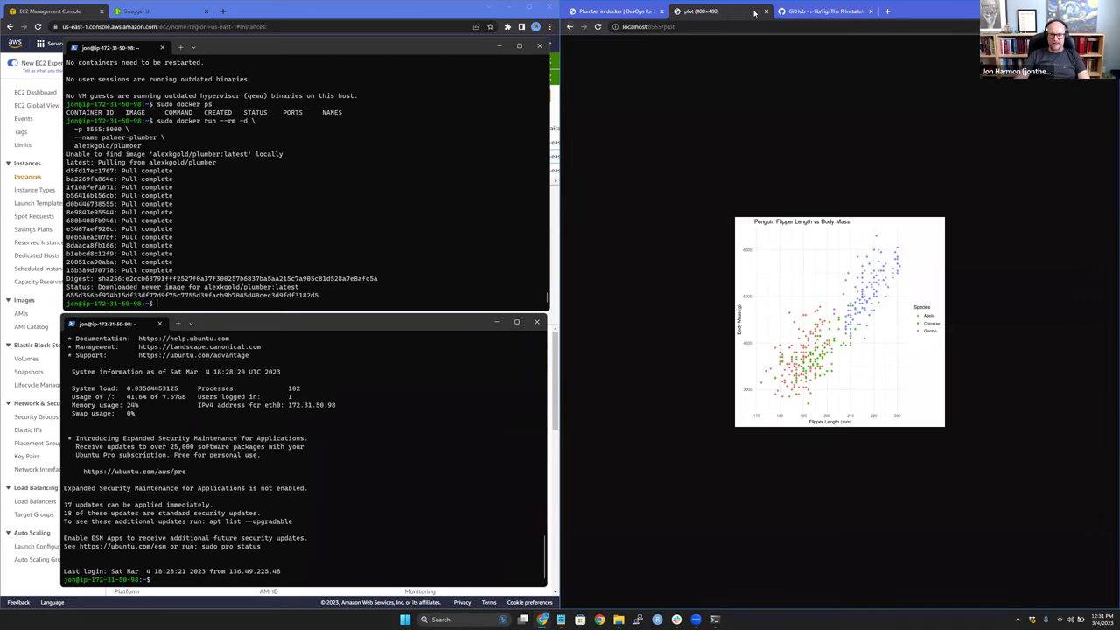
# Go back to the Plumber in docker slide and exit the local SSH tunnel session.
pyautogui.click(637, 16)
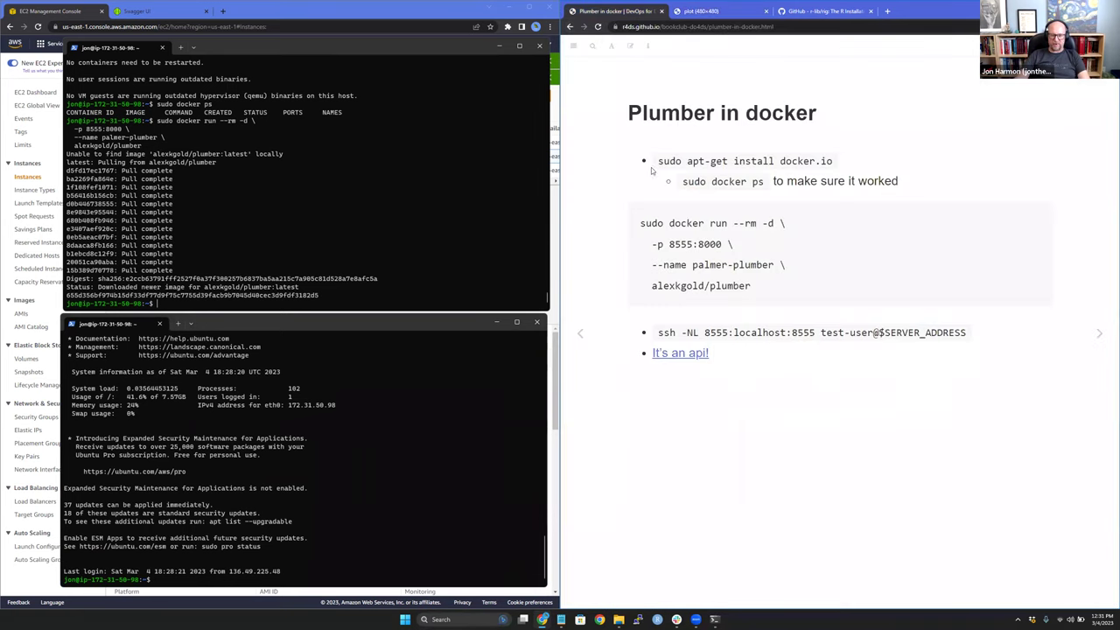
pyautogui.click(294, 462)
pyautogui.write('exit')
pyautogui.press('Return')
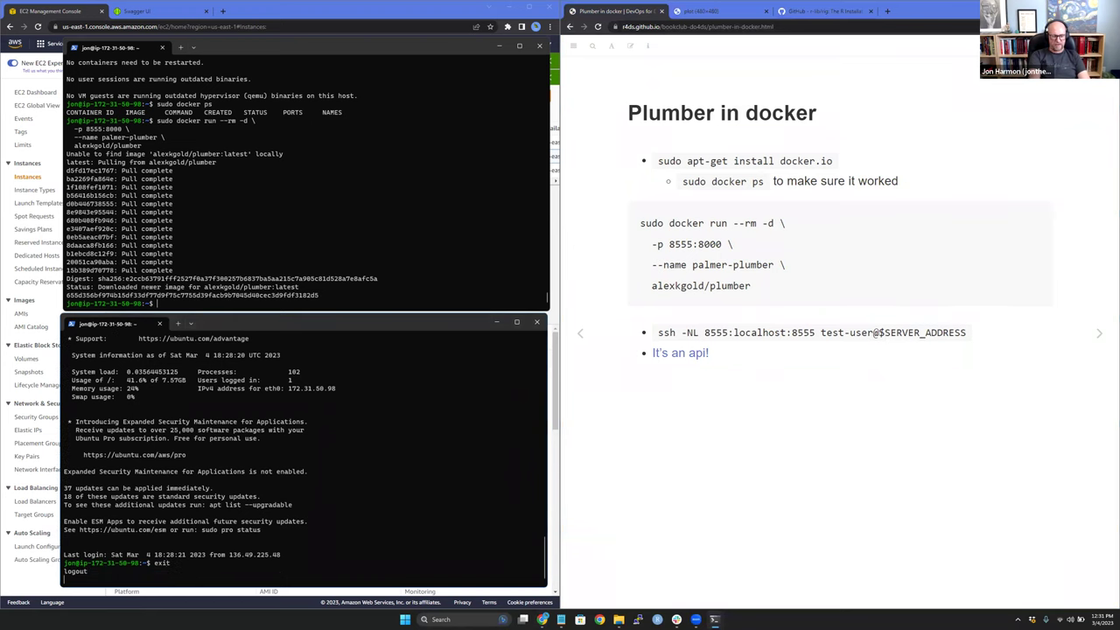
# Advance the slides through Chapter 12's introduction to Install nginx, showing the table of contents sidebar.
pyautogui.click(790, 363)
pyautogui.press('Right')
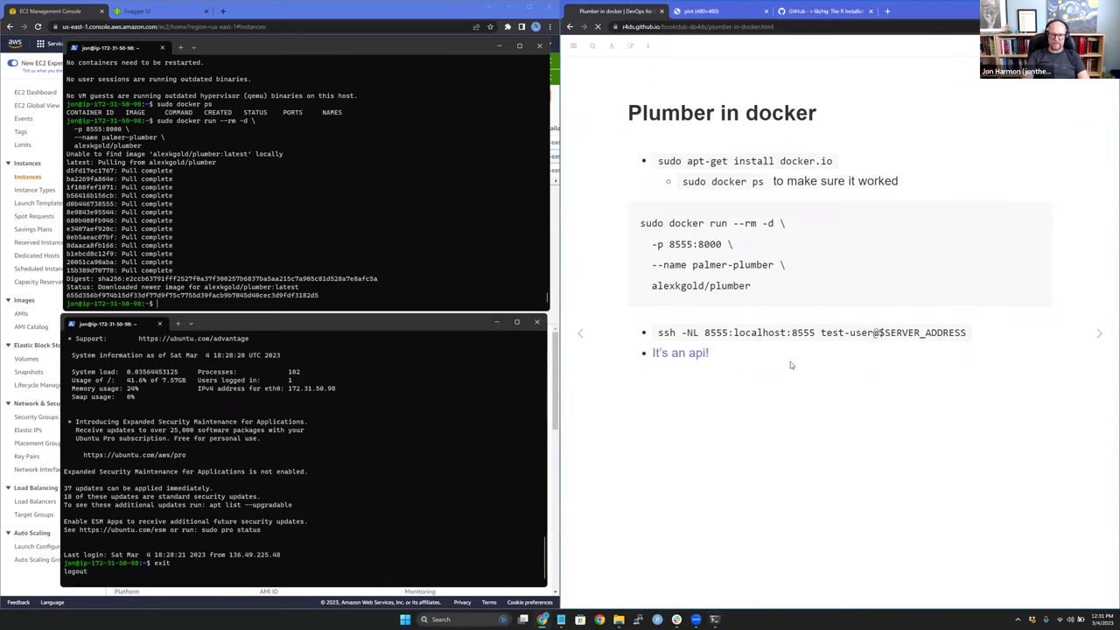
pyautogui.press('Right')
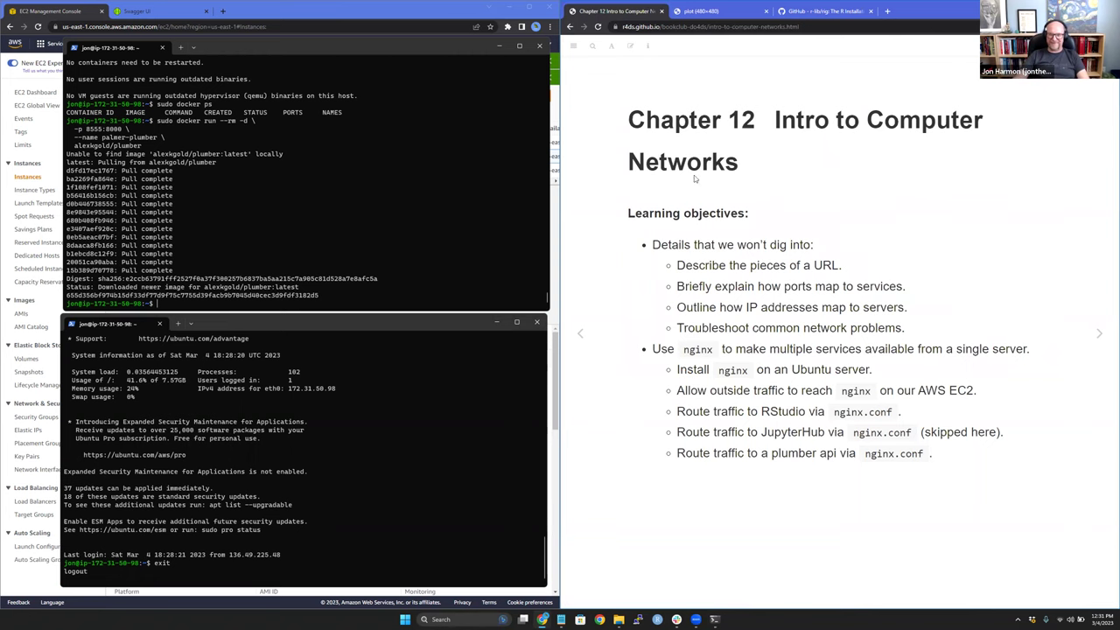
pyautogui.click(571, 45)
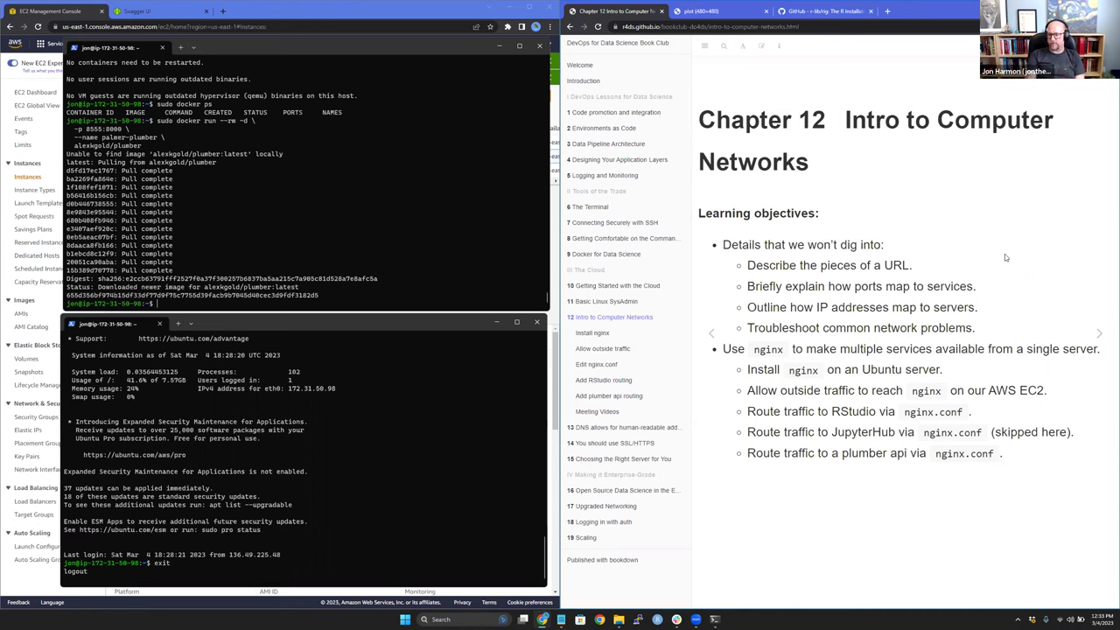
pyautogui.press('Right')
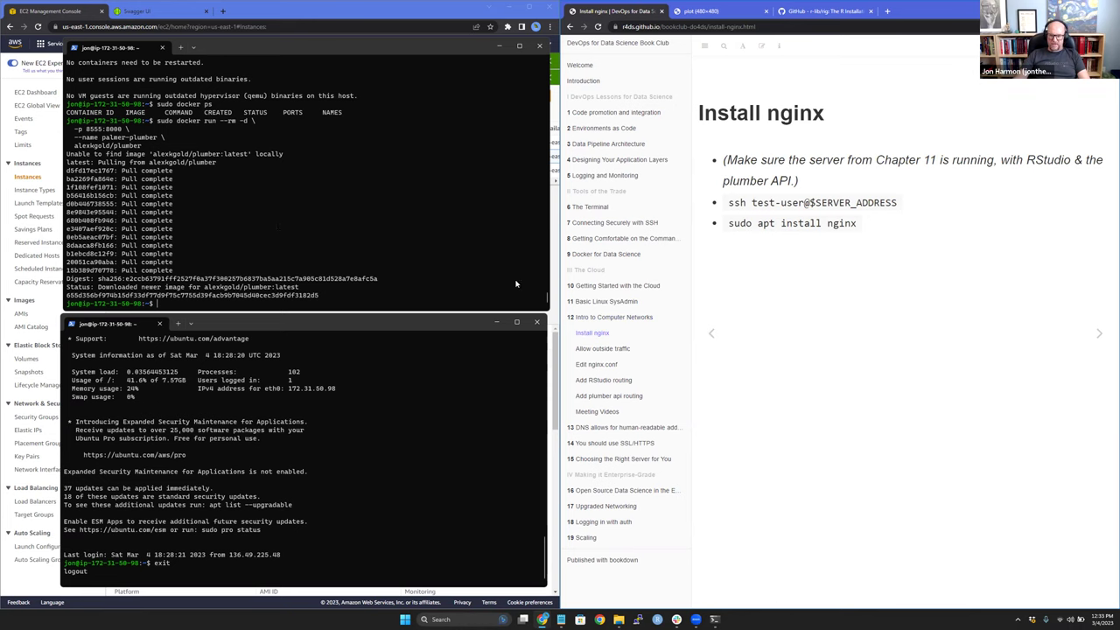
# Run the slide's sudo apt install nginx command on the server and accept the installation.
pyautogui.doubleClick(742, 224)
pyautogui.moveTo(742, 224); pyautogui.dragTo(855, 224)
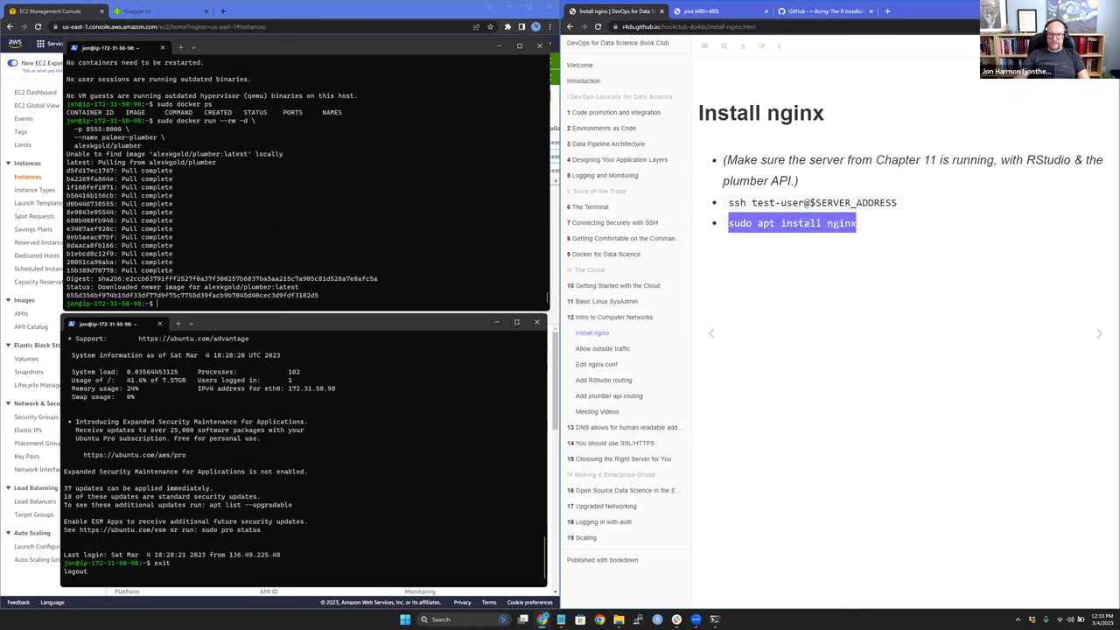
pyautogui.click(327, 196)
pyautogui.write('sudo apt install nginx')
pyautogui.press('Return')
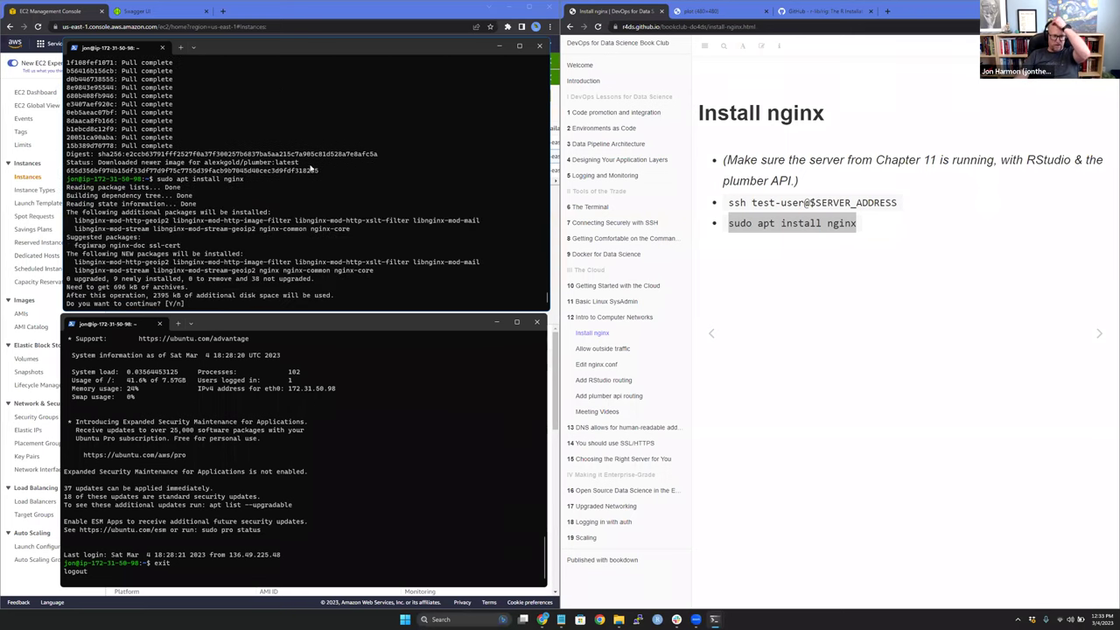
pyautogui.press('Return')
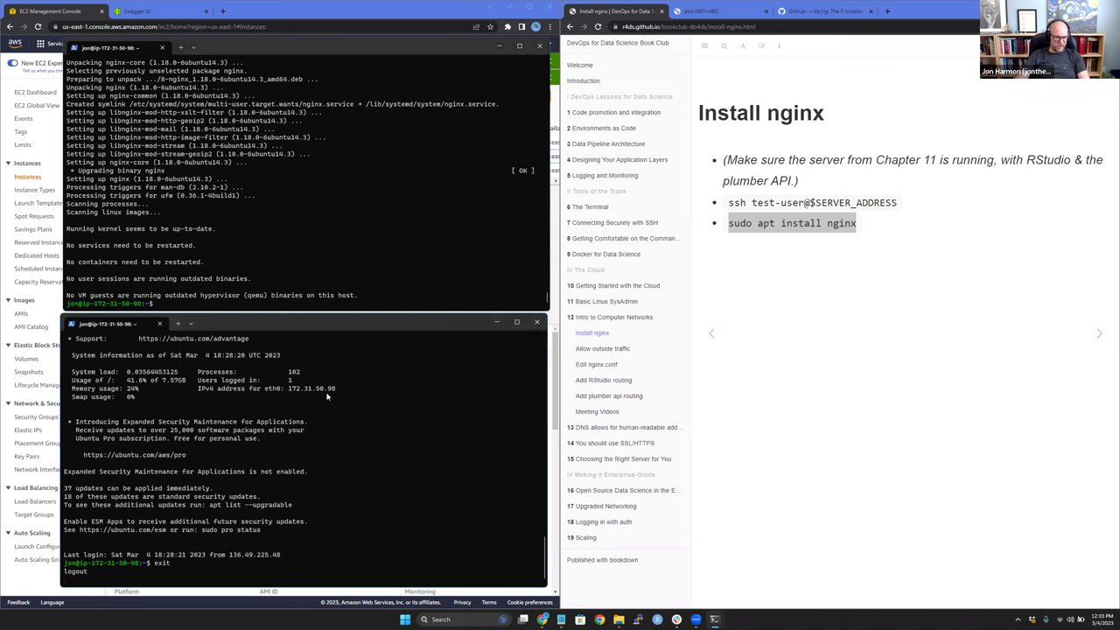
pyautogui.press('Up')
pyautogui.press('Return')
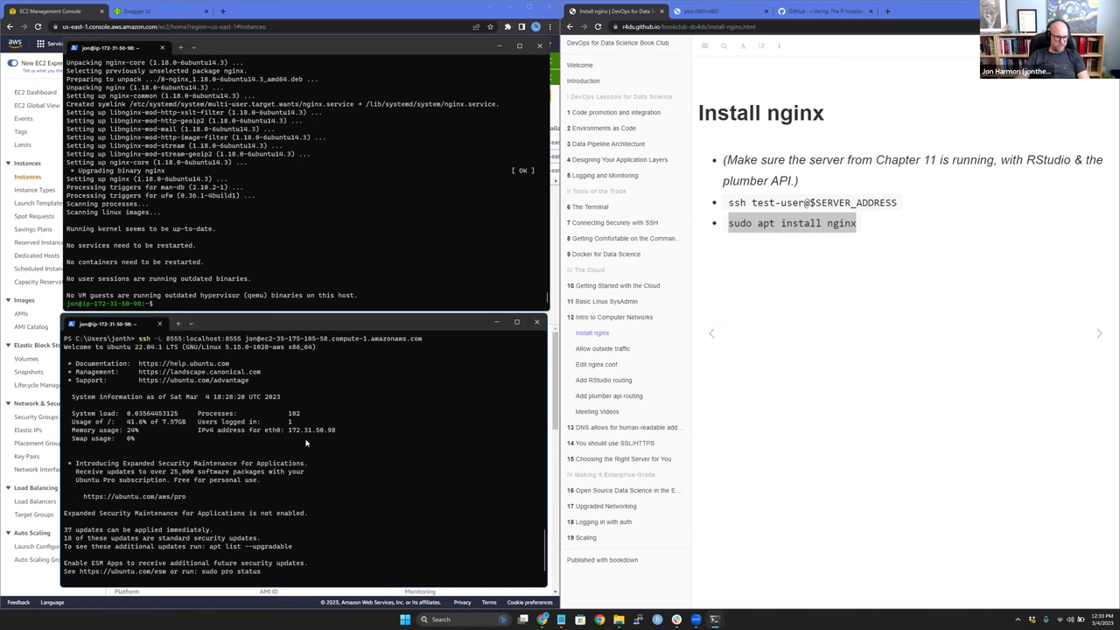
pyautogui.write('exit')
pyautogui.press('Return')
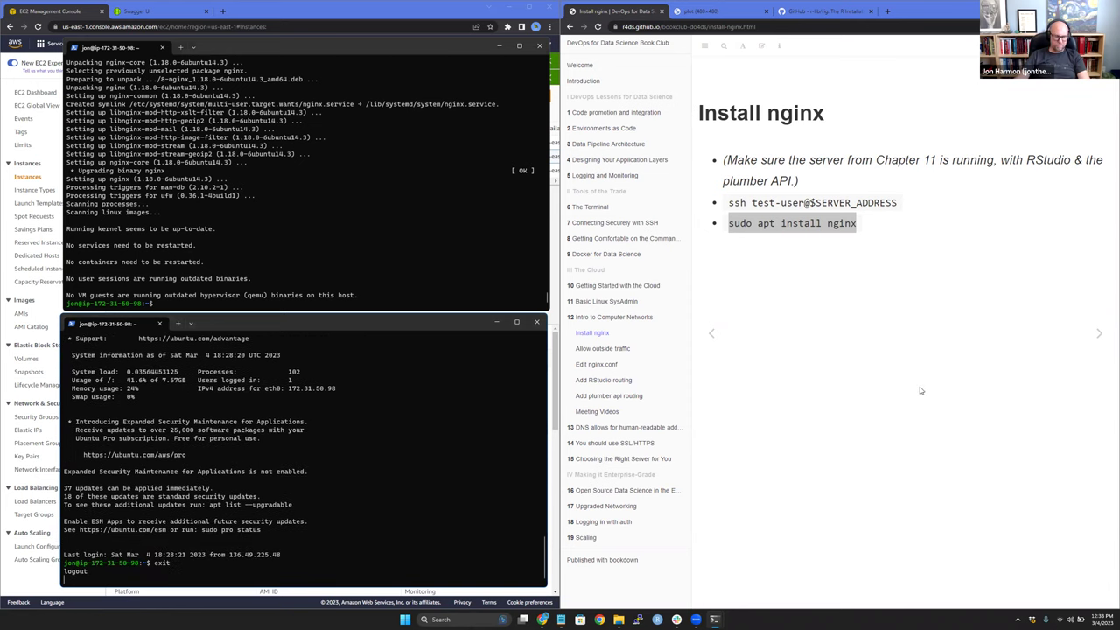
# Advance to the Allow outside traffic slide and close the browser tab with the API plot.
pyautogui.click(932, 327)
pyautogui.press('Right')
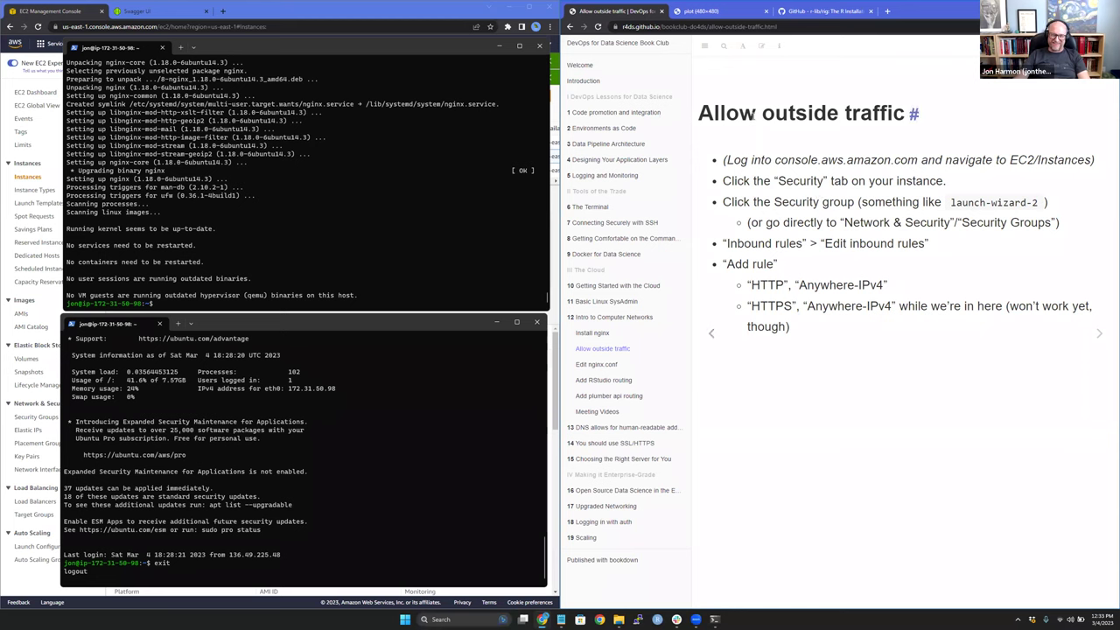
pyautogui.click(767, 10)
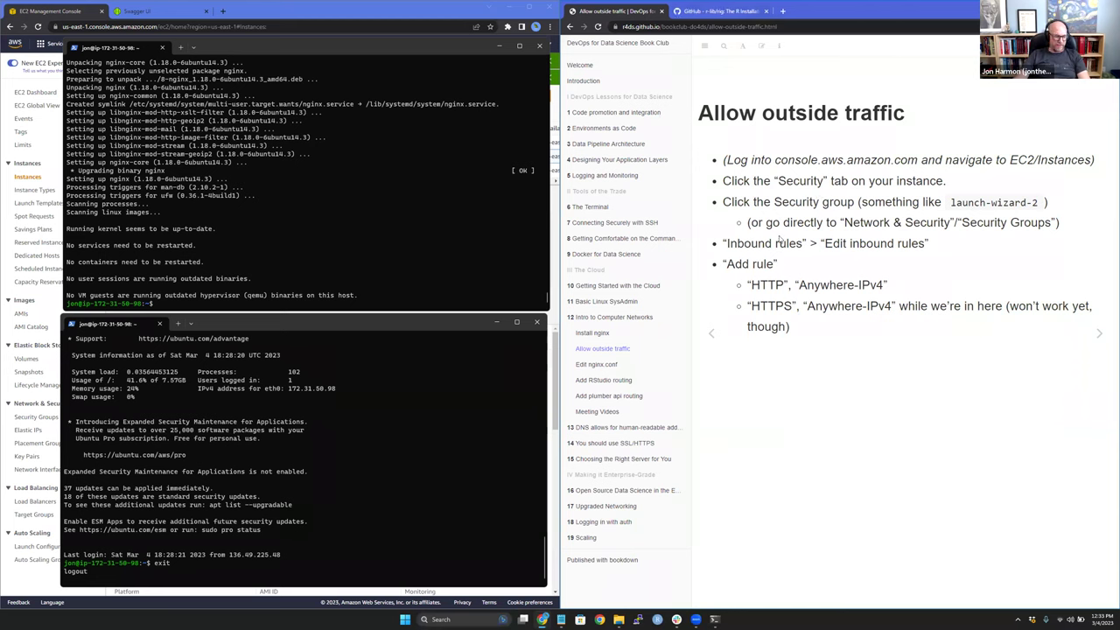
pyautogui.click(388, 454)
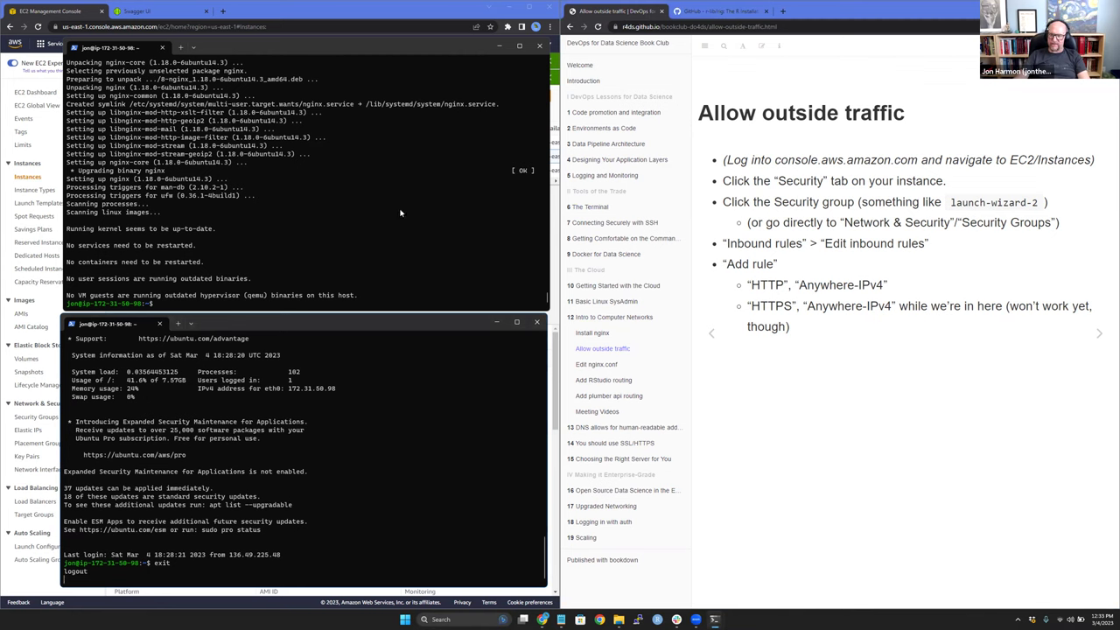
pyautogui.click(827, 218)
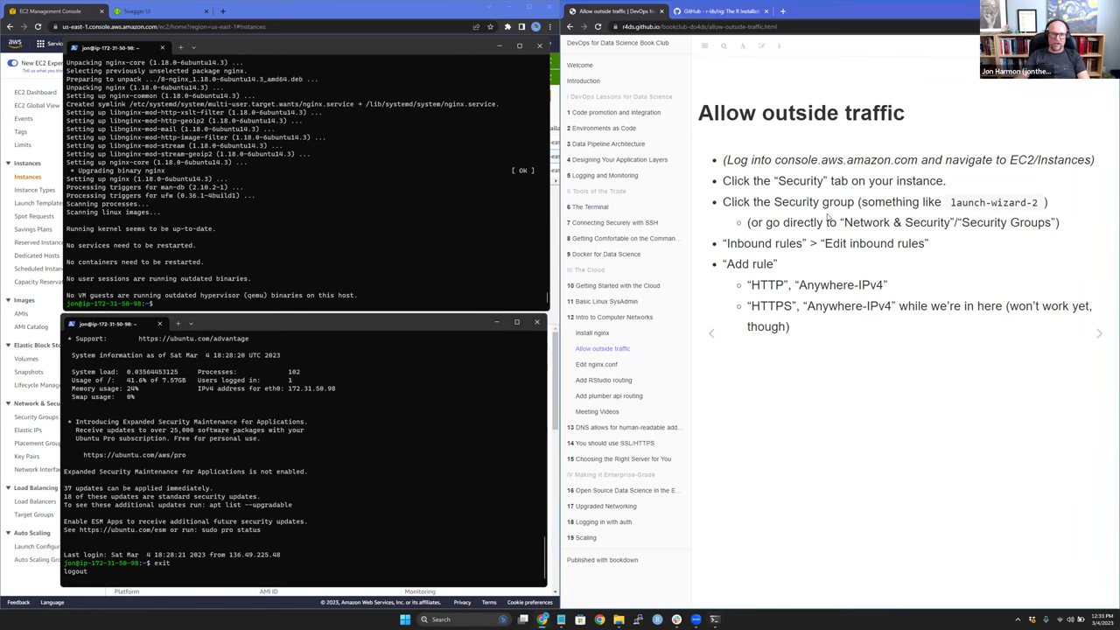
pyautogui.press('Left')
pyautogui.press('Right')
# Switch to the EC2 console, refresh the instance list, and open the security details of the running do4ds-lab instance.
pyautogui.click(60, 12)
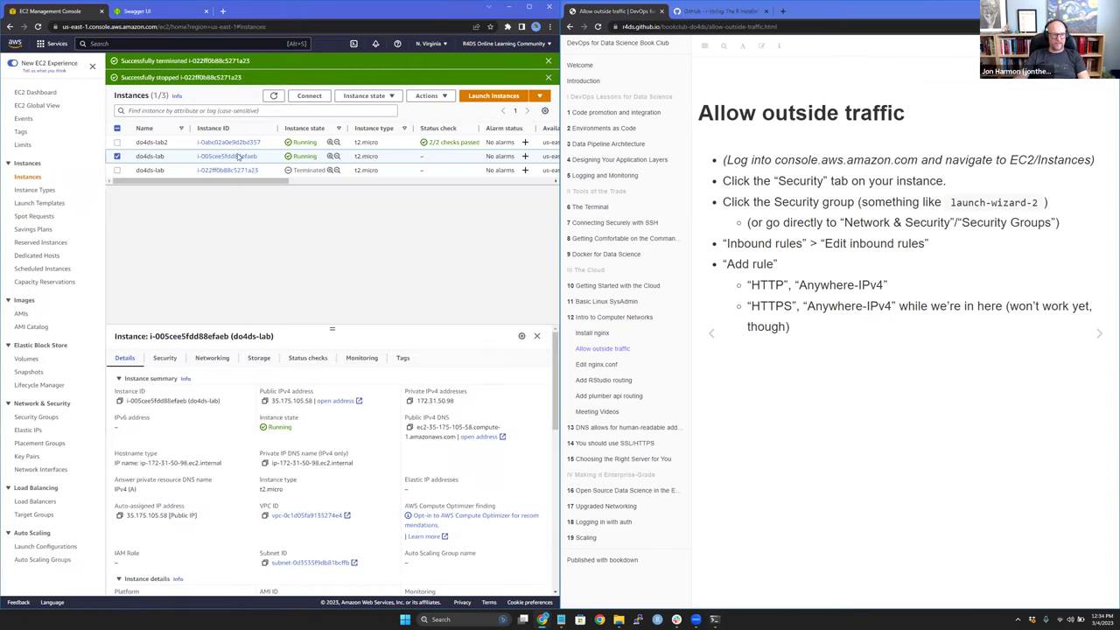
pyautogui.click(273, 96)
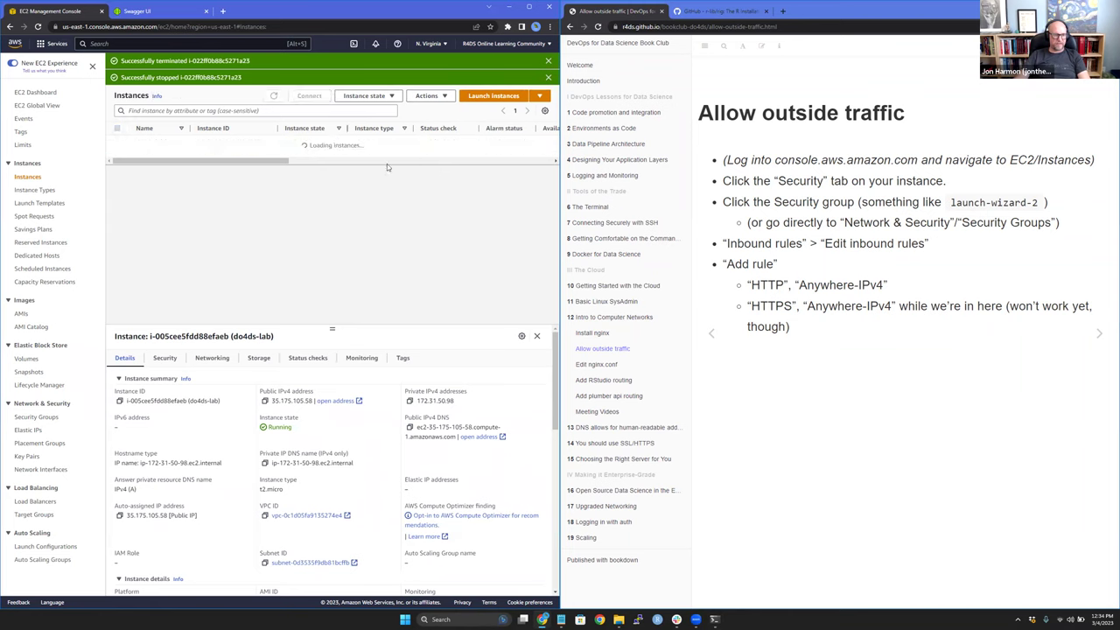
pyautogui.click(161, 155)
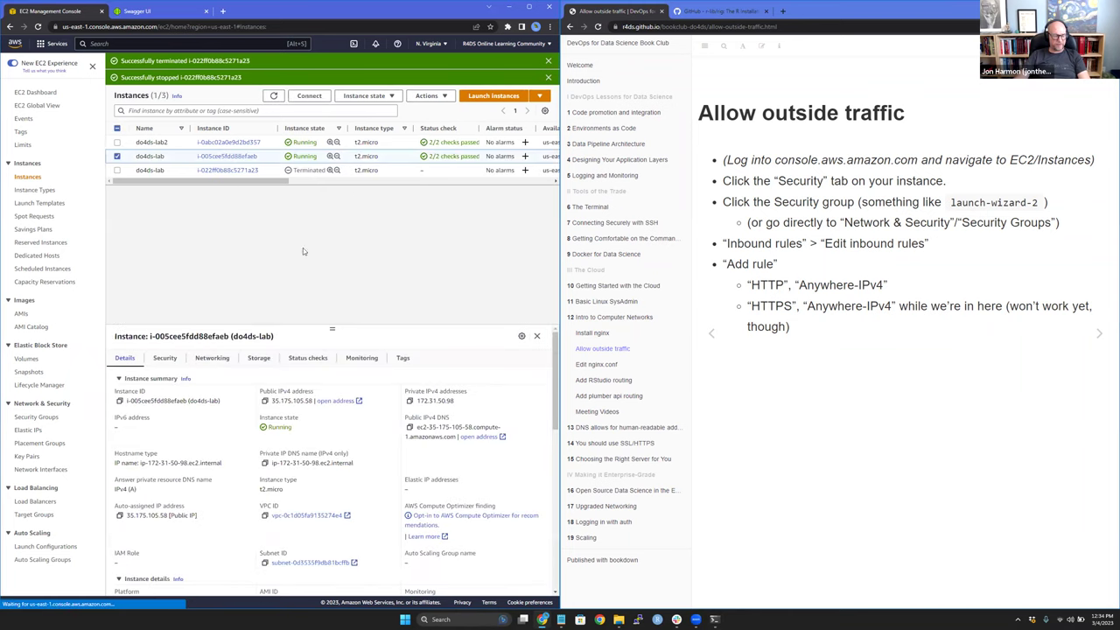
pyautogui.click(167, 359)
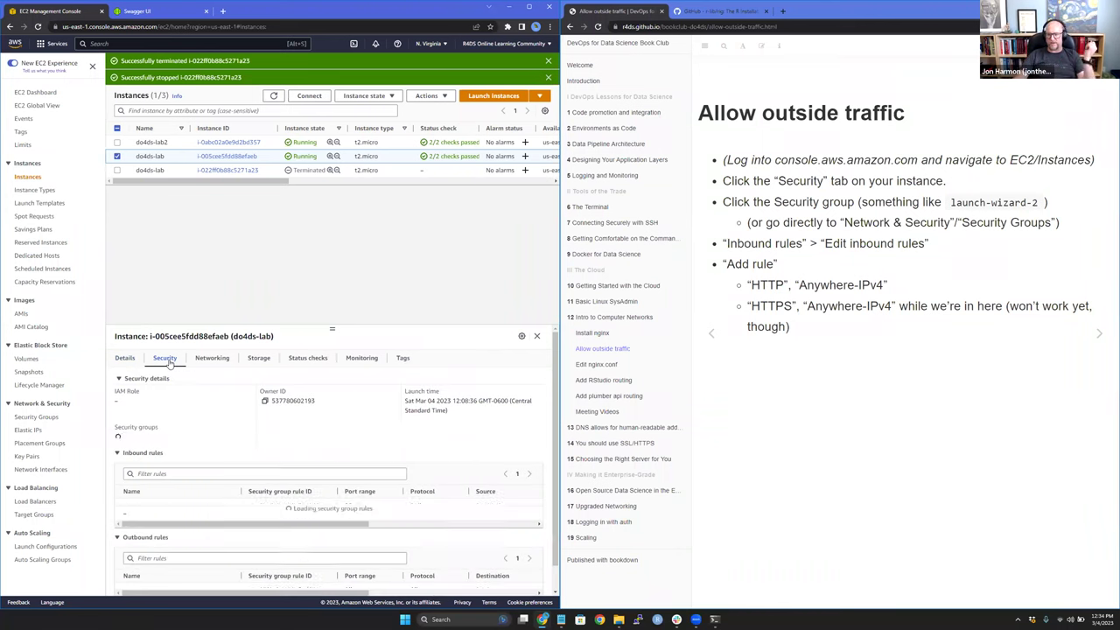